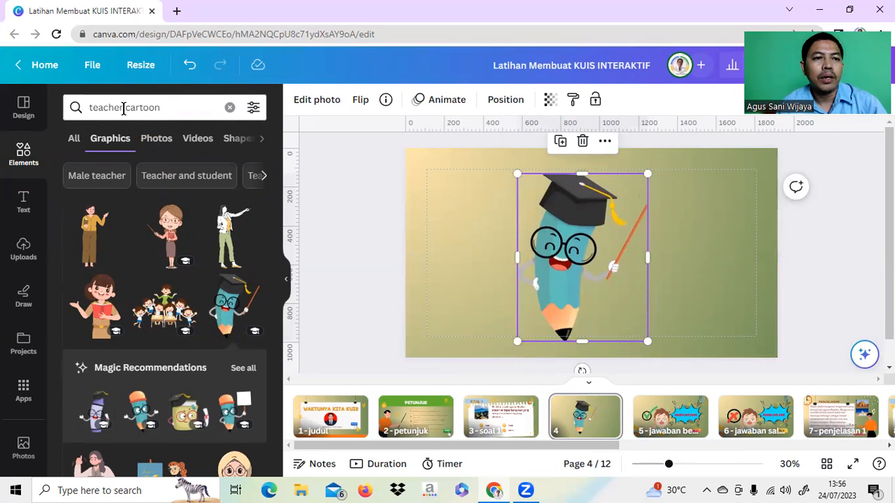
# Step: Search the graphics for cartoon balloons and place the white oval speech bubble in the upper-right corner of page 4
pyautogui.moveTo(123, 109); pyautogui.dragTo(76, 110)
pyautogui.write('bal')
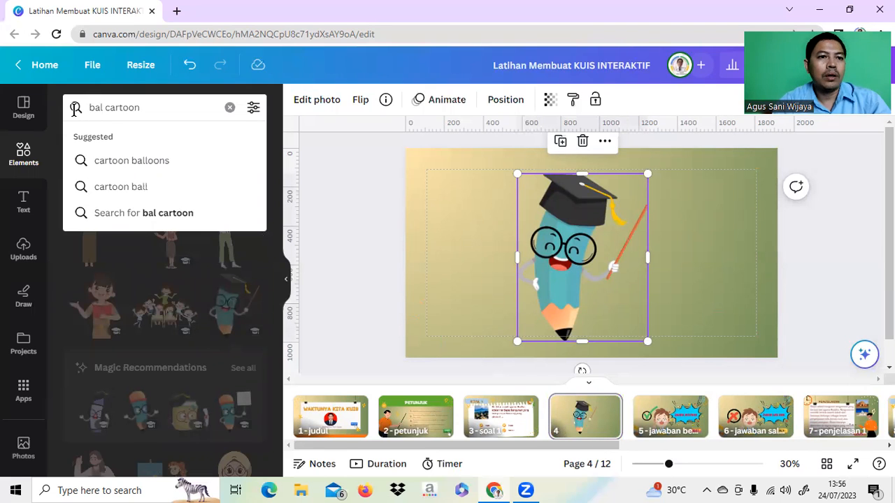
pyautogui.click(159, 169)
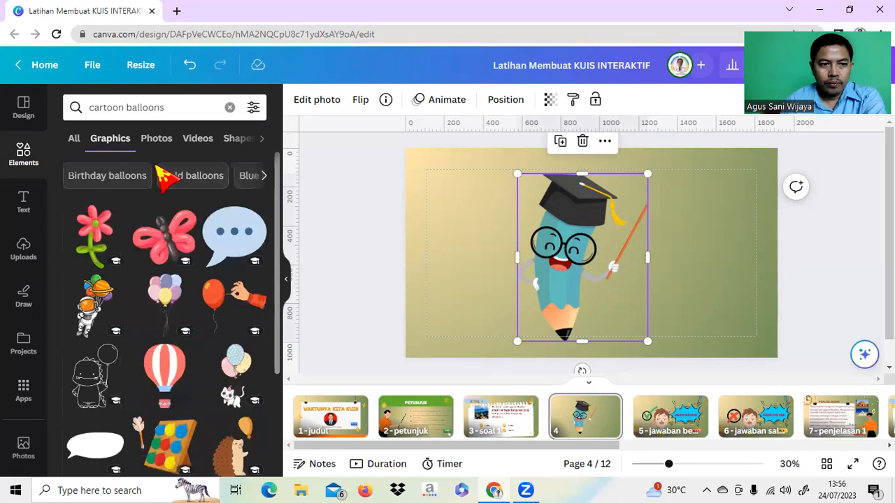
pyautogui.scroll(-1, 233, 305)
pyautogui.scroll(-3, 233, 305)
pyautogui.scroll(1, 237, 301)
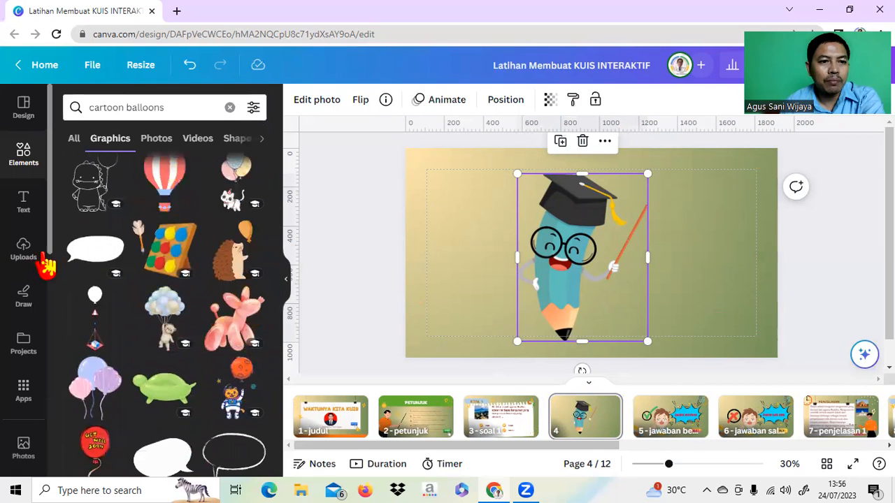
pyautogui.click(89, 262)
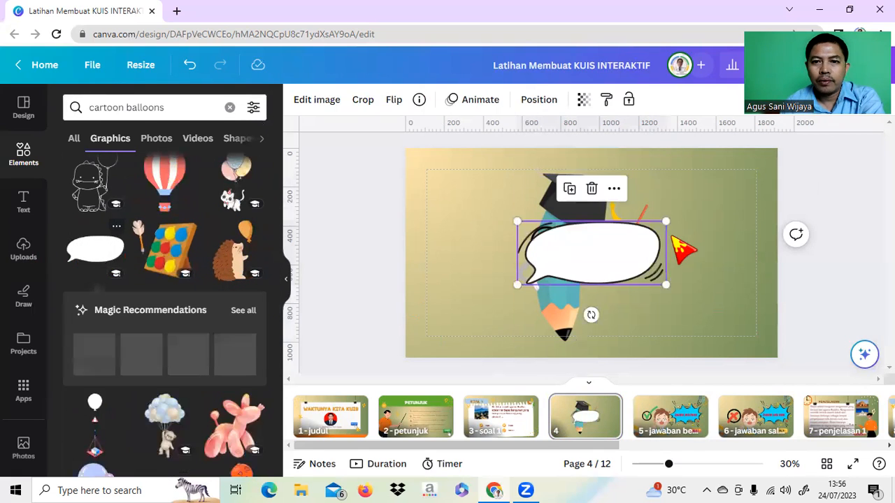
pyautogui.moveTo(633, 260); pyautogui.dragTo(721, 178)
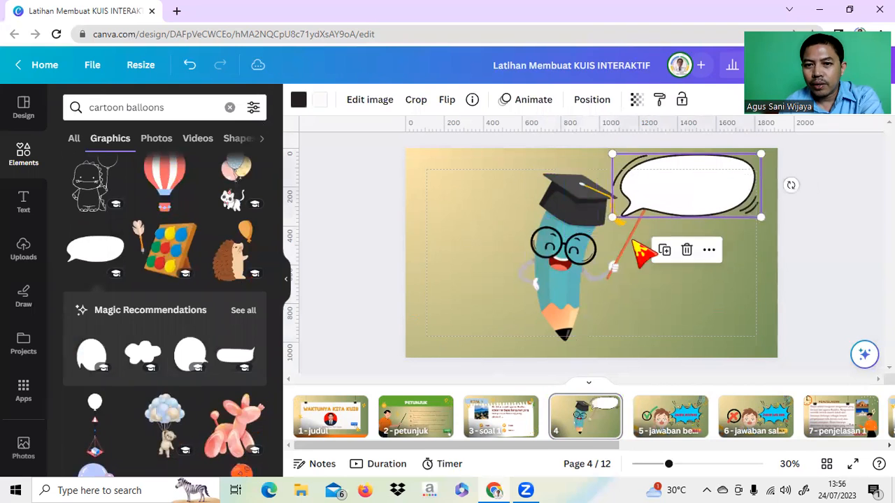
# Step: Shrink the pencil teacher character and arrange it just below and left of the speech bubble's tail
pyautogui.click(640, 247)
pyautogui.moveTo(519, 174); pyautogui.dragTo(572, 244)
pyautogui.moveTo(605, 290); pyautogui.dragTo(547, 267)
pyautogui.moveTo(626, 211); pyautogui.dragTo(612, 226)
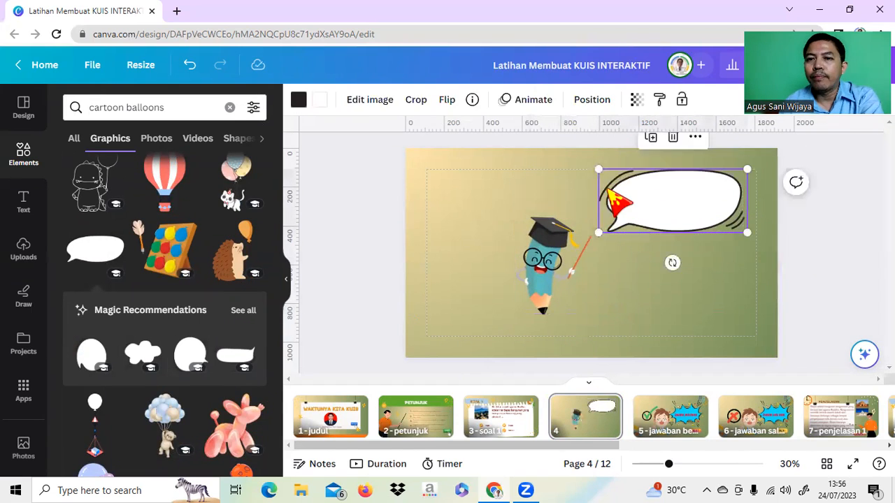
pyautogui.moveTo(548, 241)
pyautogui.mouseDown()
pyautogui.moveTo(549, 251)
pyautogui.moveTo(569, 248)
pyautogui.mouseUp()
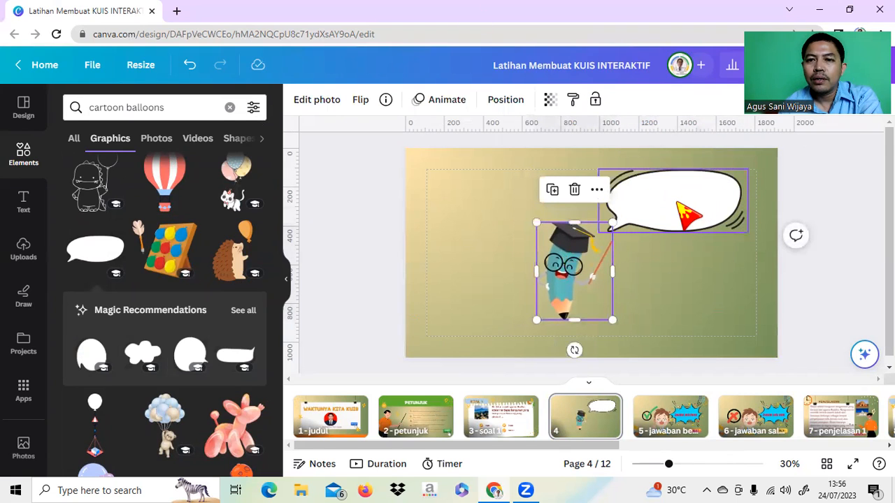
# Step: Add a subheading reading "jawaban anda benar" and place it inside the speech bubble
pyautogui.click(685, 214)
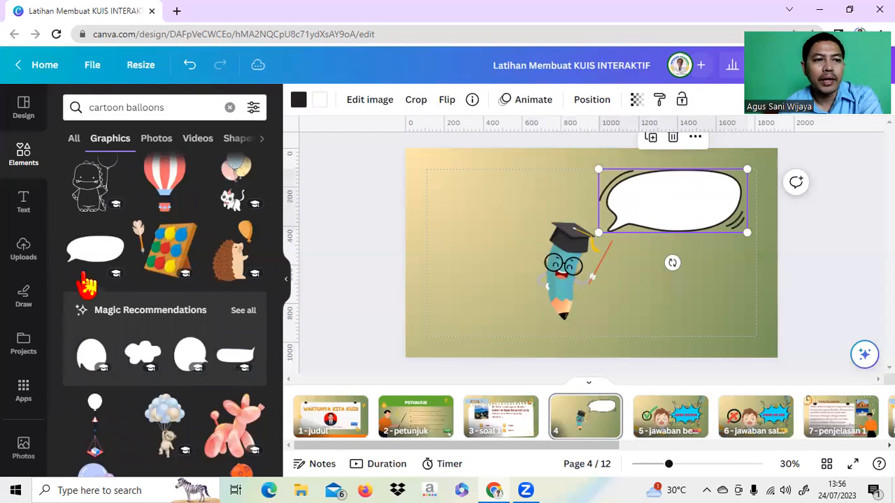
pyautogui.click(25, 212)
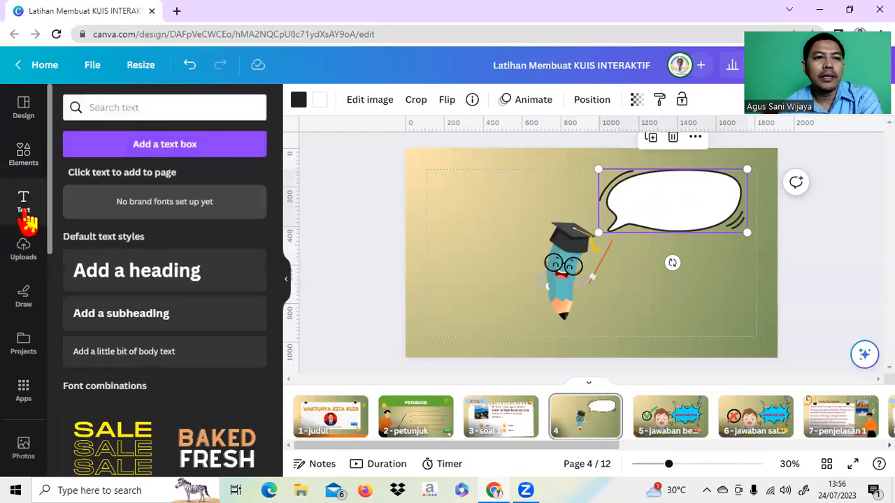
pyautogui.click(159, 328)
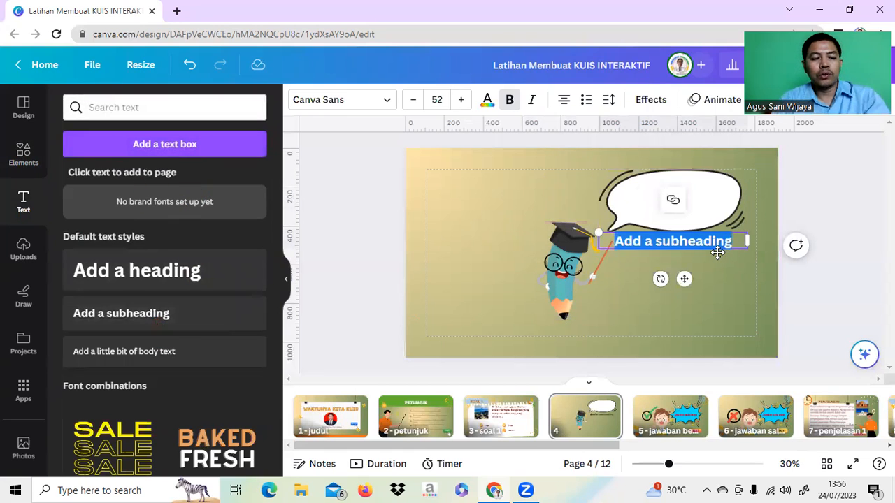
pyautogui.write('jawab')
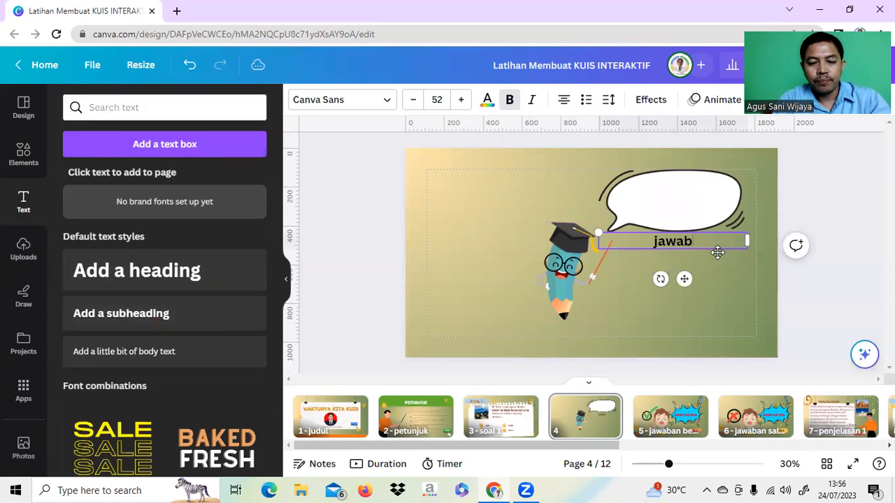
pyautogui.write('an anda benar')
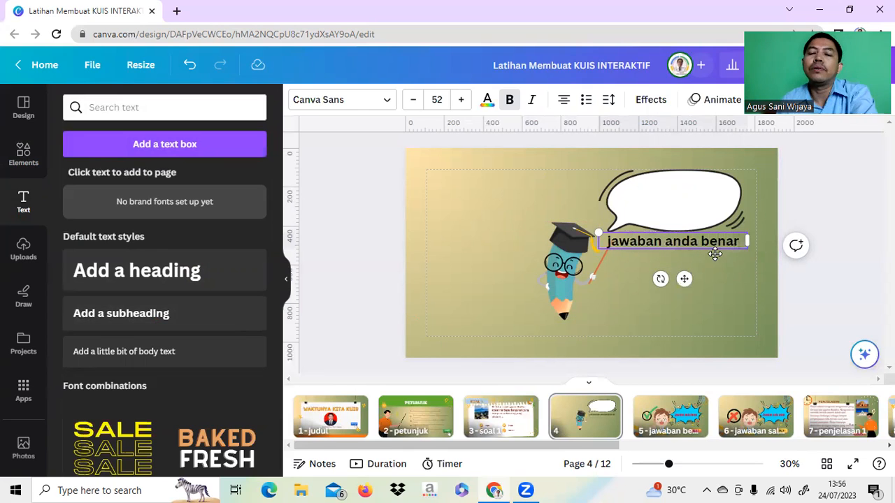
pyautogui.moveTo(684, 279); pyautogui.dragTo(681, 232)
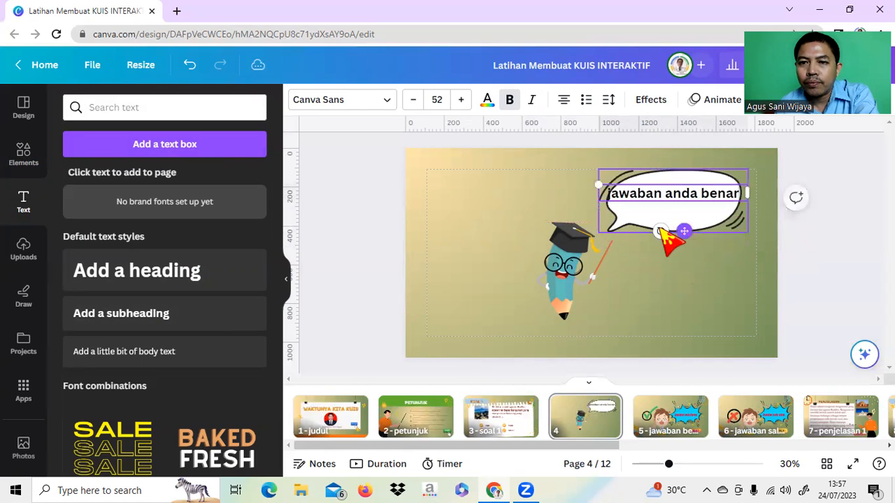
# Step: Enlarge the speech bubble slightly and reposition it around the "jawaban anda benar" text
pyautogui.click(675, 231)
pyautogui.moveTo(753, 246); pyautogui.dragTo(760, 262)
pyautogui.moveTo(709, 225); pyautogui.dragTo(693, 224)
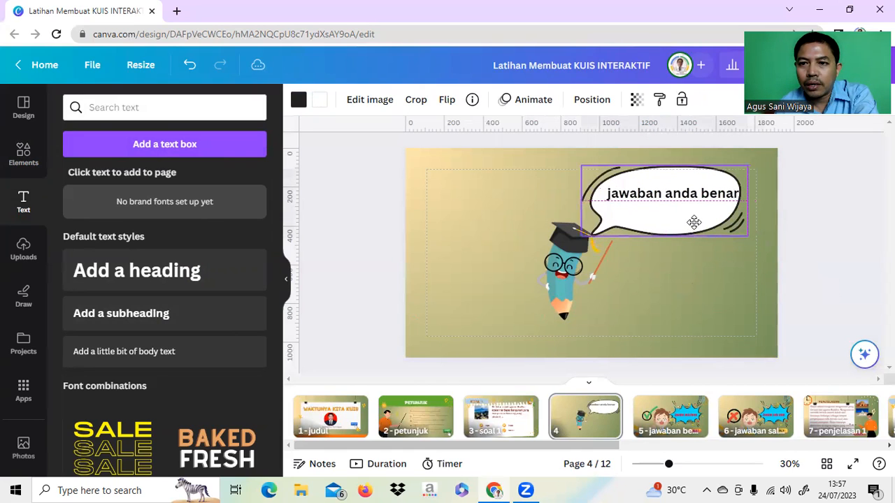
pyautogui.click(704, 296)
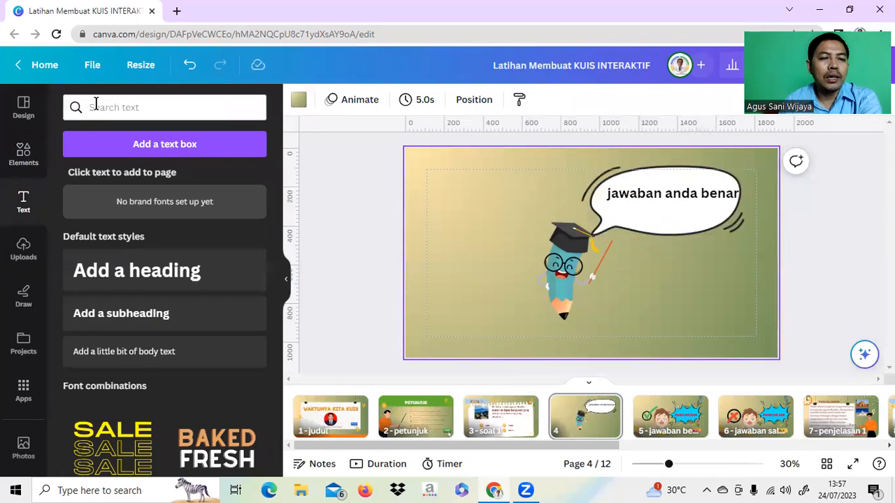
# Step: Search the elements for "icon benar" and look through the graphics for a suitable correct-answer icon
pyautogui.click(23, 167)
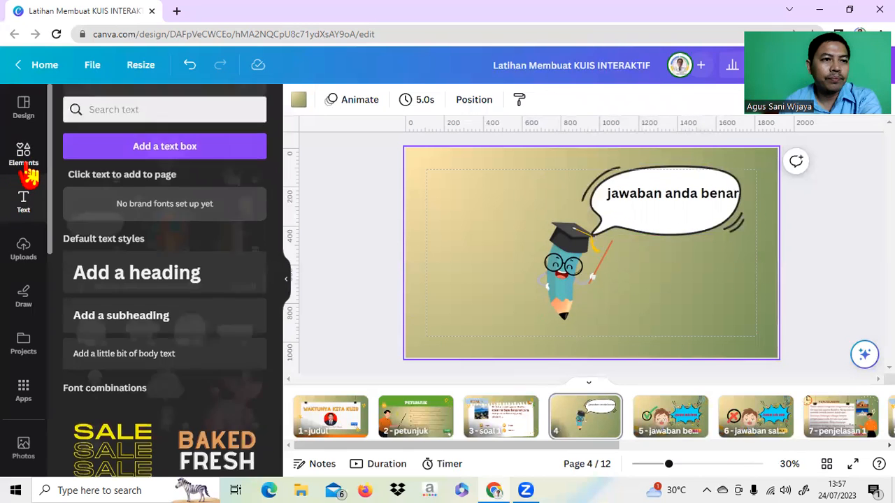
pyautogui.click(106, 110)
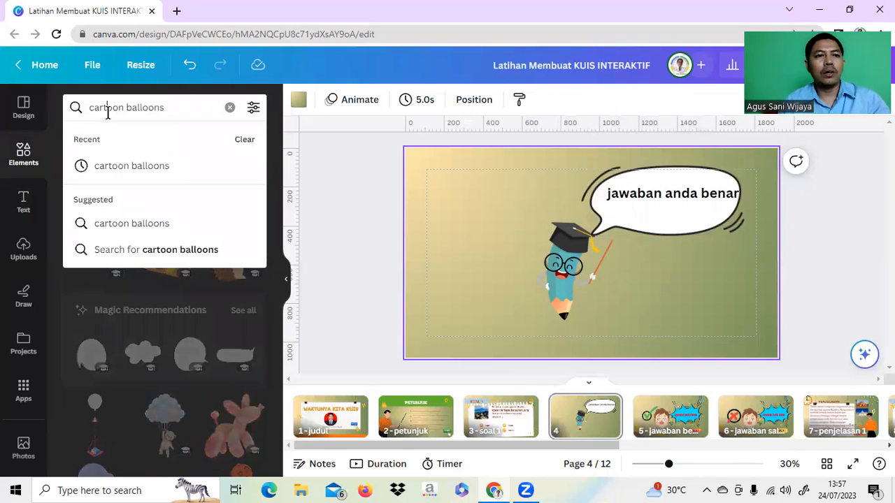
pyautogui.press('Return')
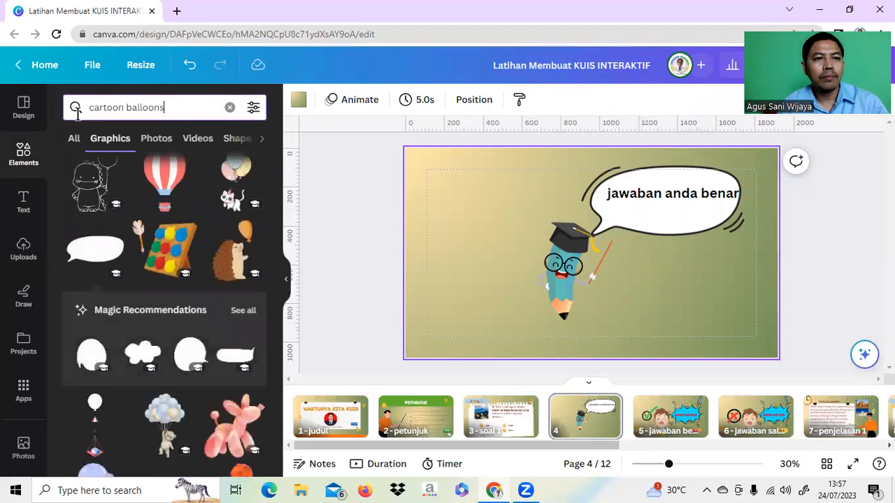
pyautogui.hotkey('ctrl', 'a')
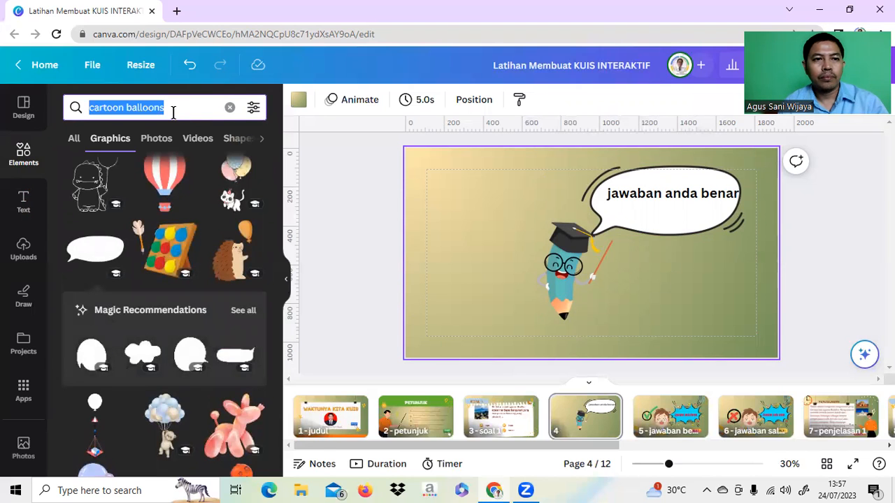
pyautogui.write('ico')
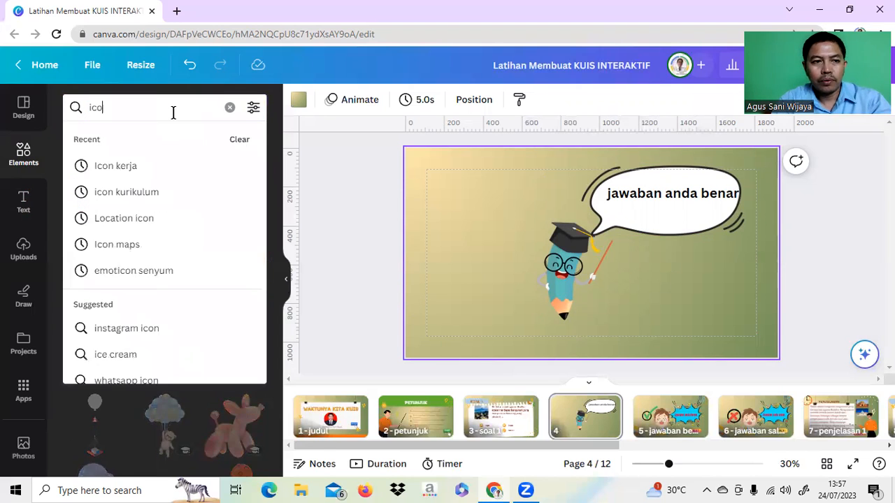
pyautogui.write('n benar')
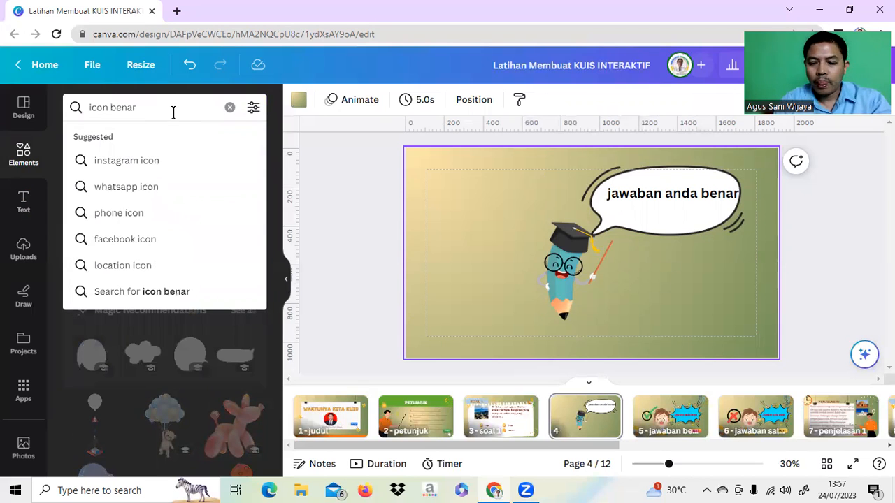
pyautogui.press('Return')
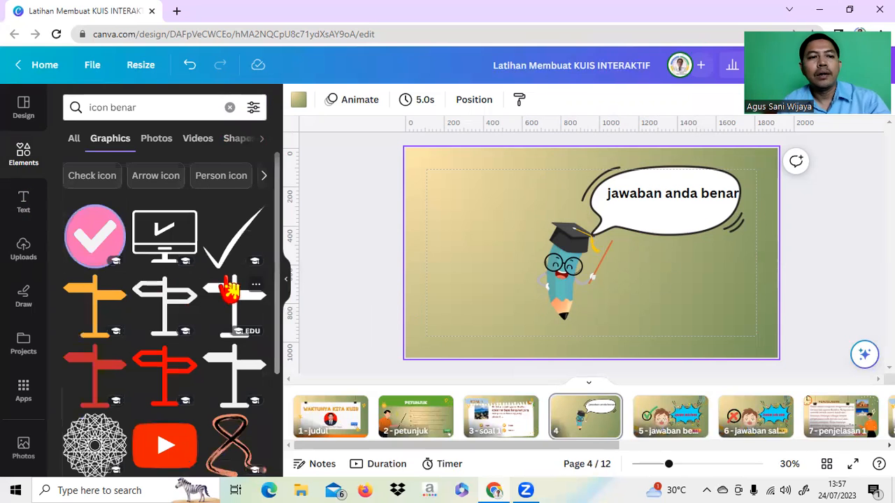
pyautogui.scroll(-6, 139, 279)
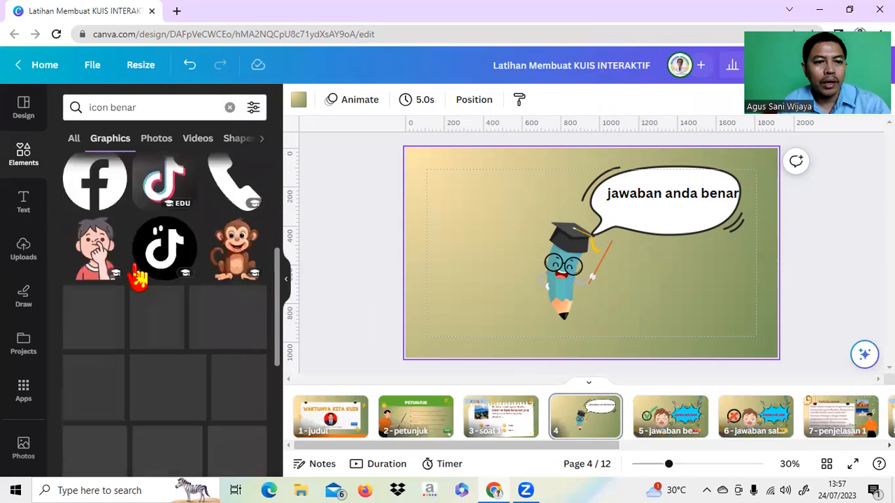
pyautogui.scroll(6, 138, 279)
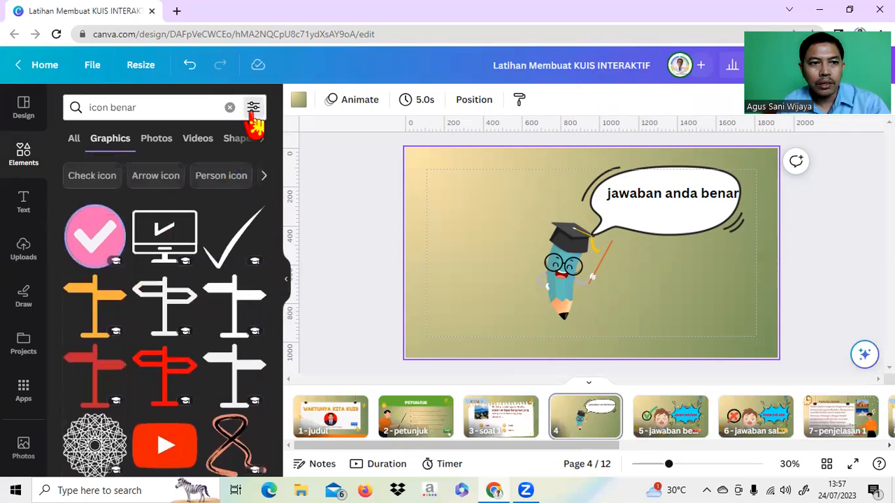
# Step: Filter the "icon benar" results to Animated and look through all the matching graphics
pyautogui.click(253, 108)
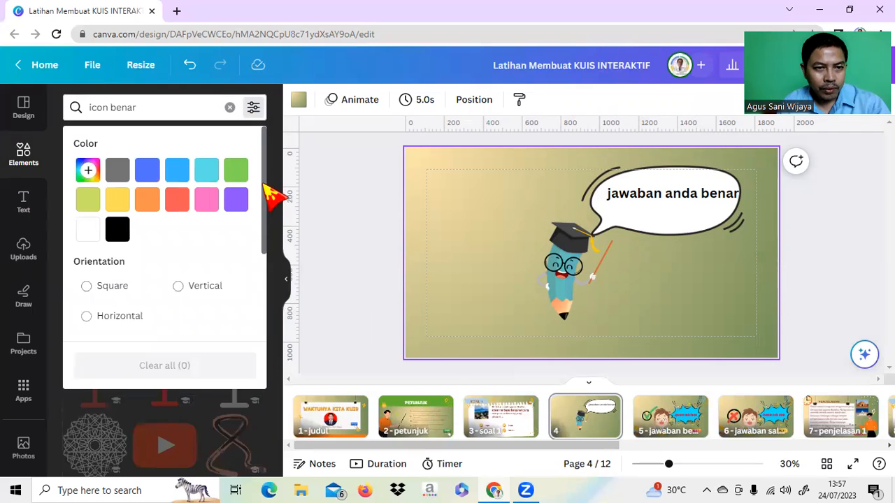
pyautogui.scroll(-1, 265, 188)
pyautogui.scroll(-2, 210, 301)
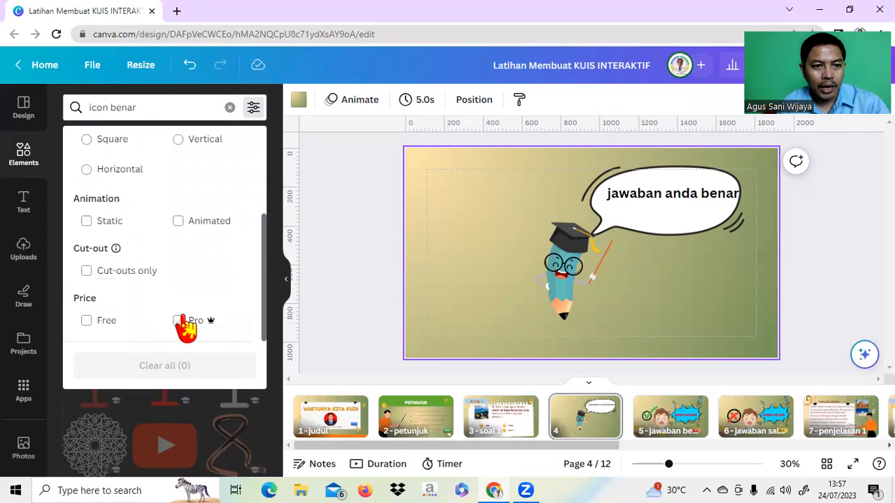
pyautogui.click(178, 220)
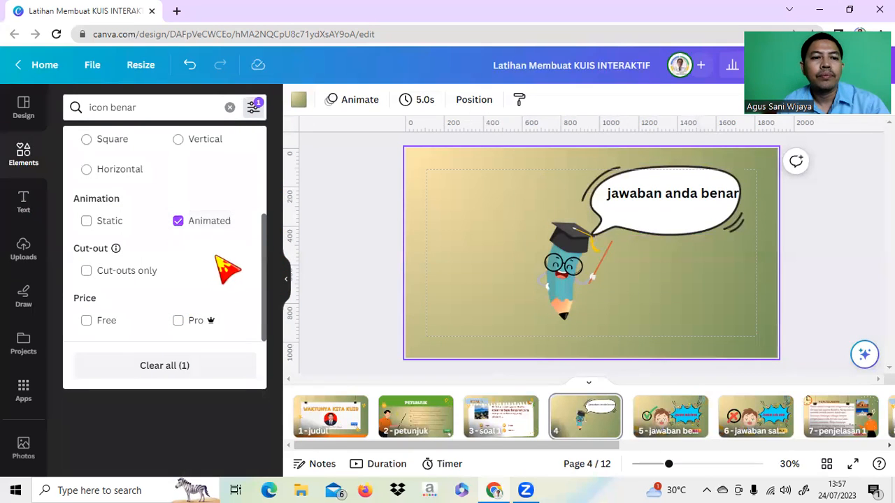
pyautogui.click(259, 423)
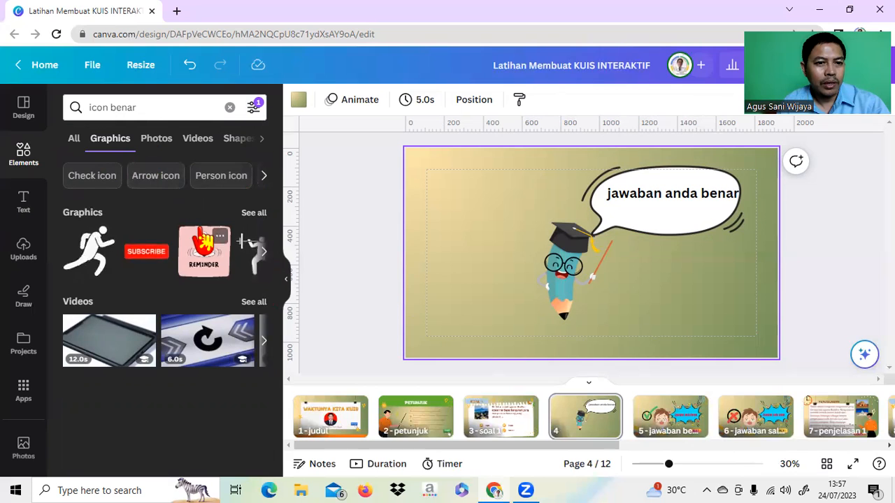
pyautogui.click(256, 216)
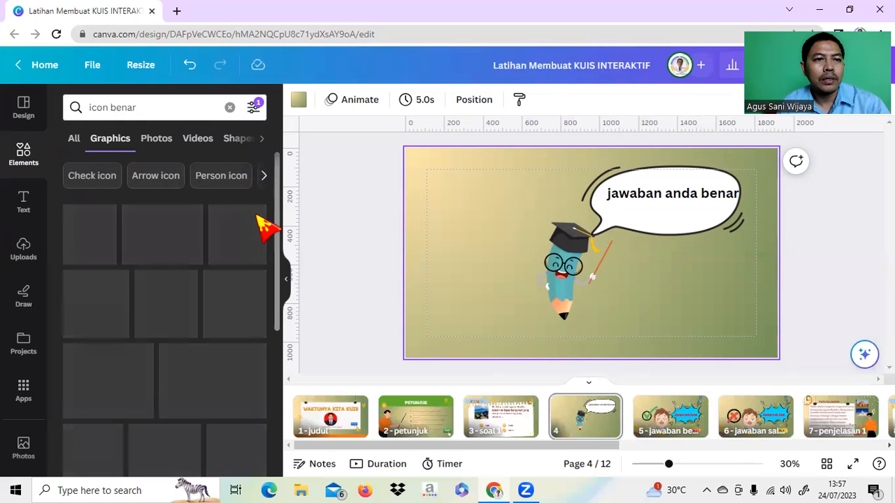
pyautogui.scroll(-4, 186, 297)
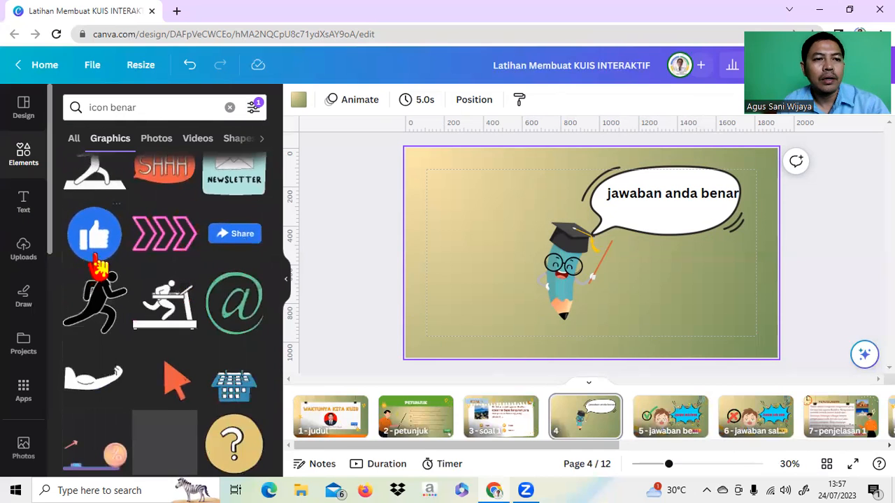
pyautogui.scroll(-10, 191, 241)
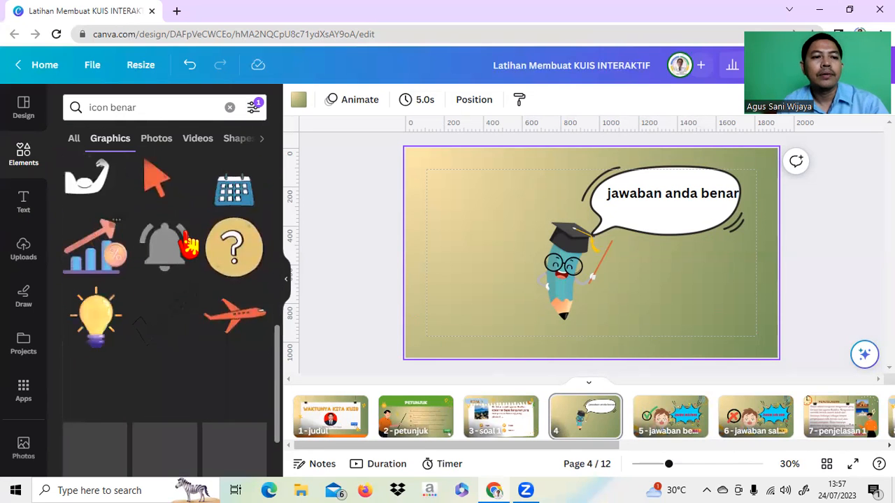
pyautogui.scroll(3, 185, 234)
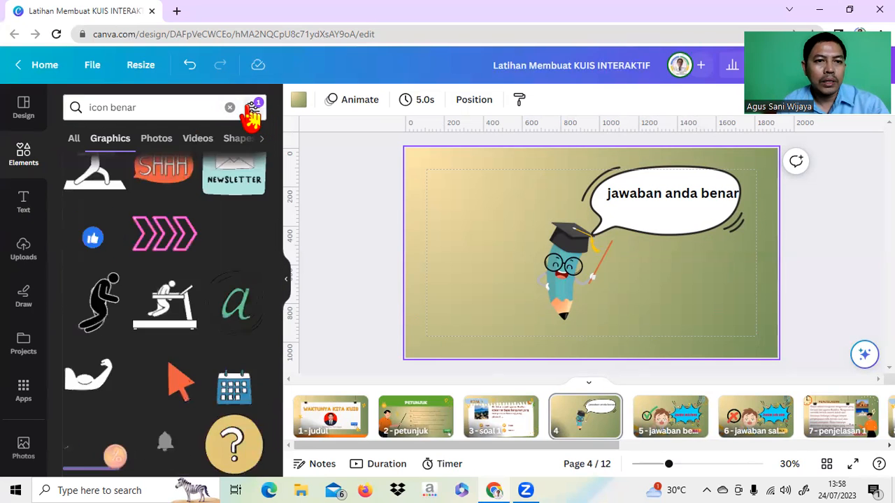
# Step: Remove the Animated filter from the "icon benar" search
pyautogui.click(255, 107)
pyautogui.click(182, 286)
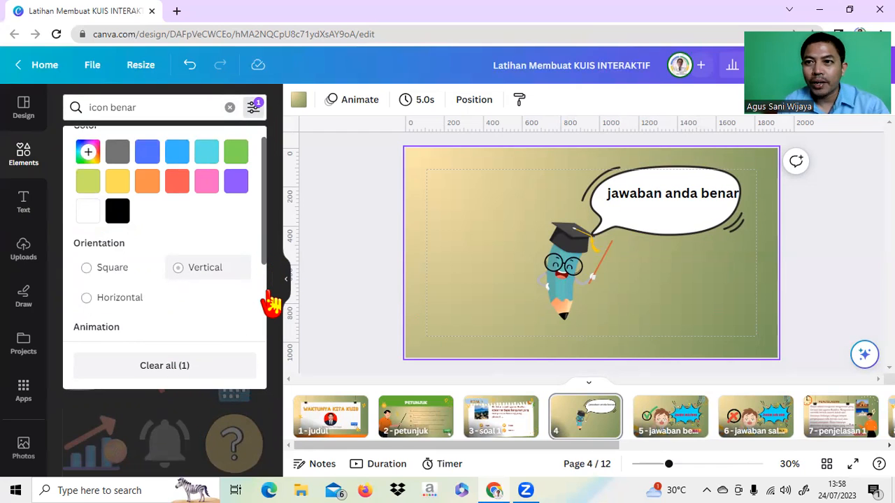
pyautogui.click(179, 268)
pyautogui.scroll(-2, 132, 226)
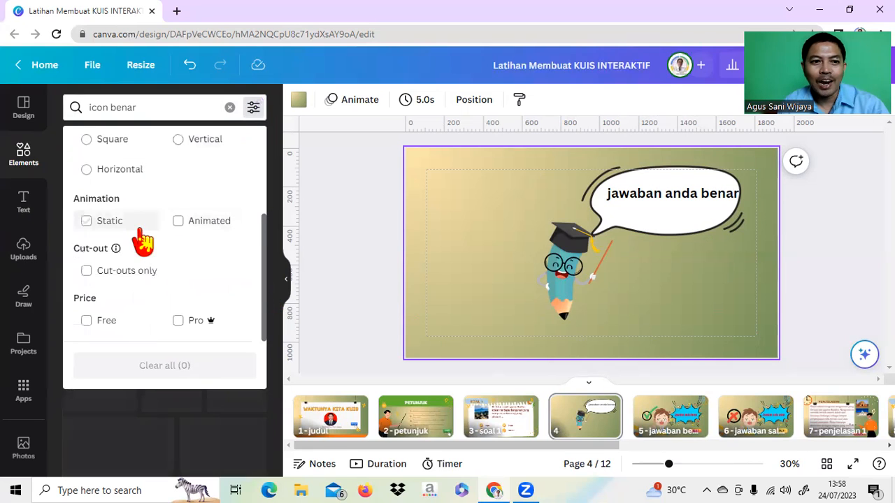
pyautogui.click(280, 302)
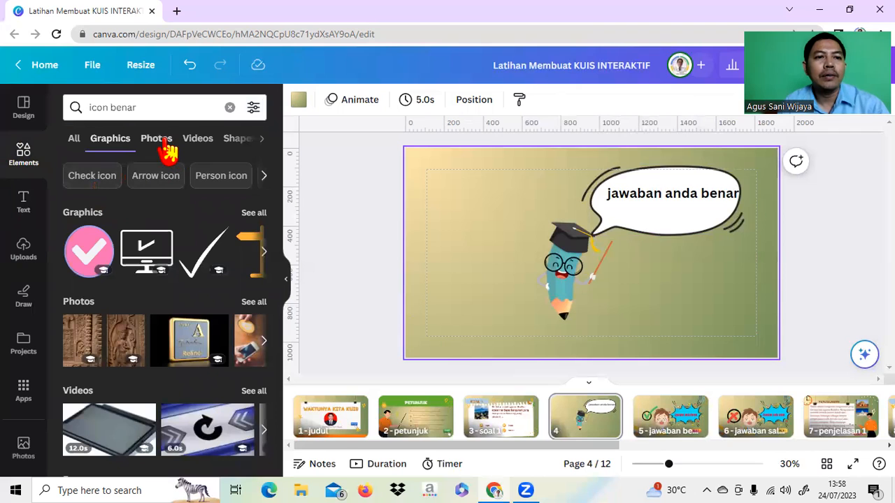
# Step: Add the pink circular check icon from the "icon benar" graphics, shrink it and place it in the page's lower-left area beside the pencil character
pyautogui.click(253, 213)
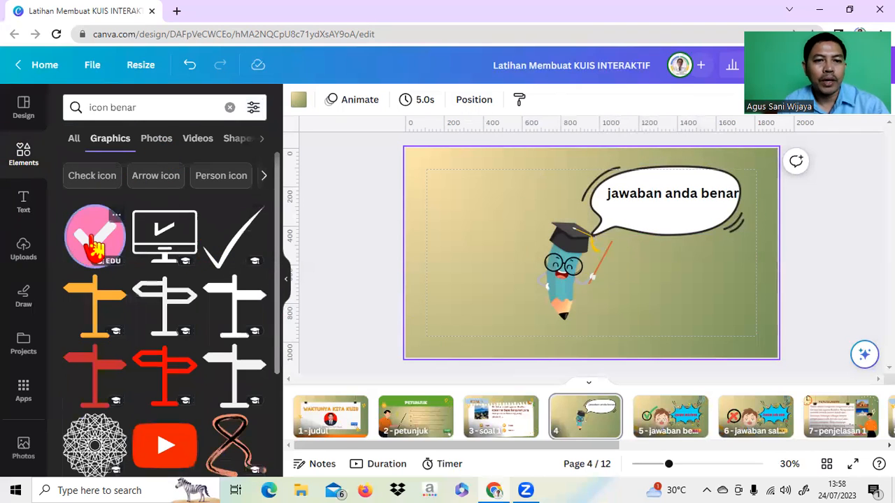
pyautogui.click(96, 246)
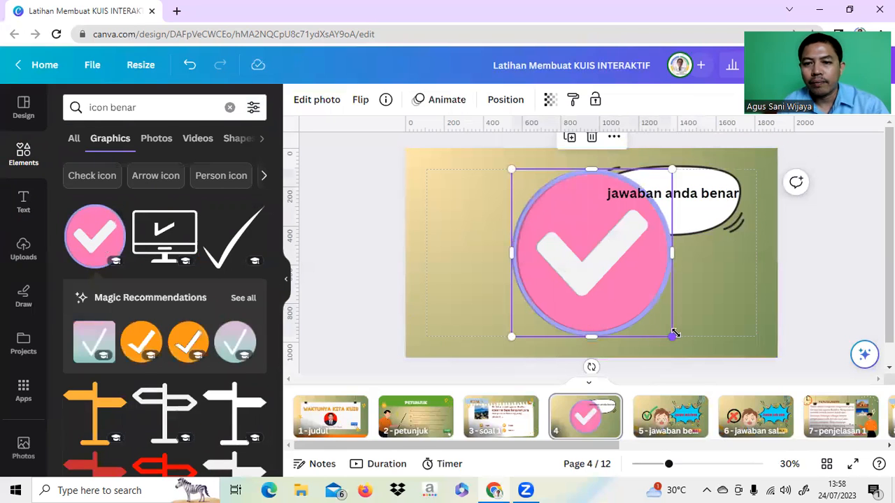
pyautogui.moveTo(654, 319)
pyautogui.mouseDown()
pyautogui.moveTo(565, 218)
pyautogui.moveTo(447, 327)
pyautogui.mouseUp()
pyautogui.click(702, 301)
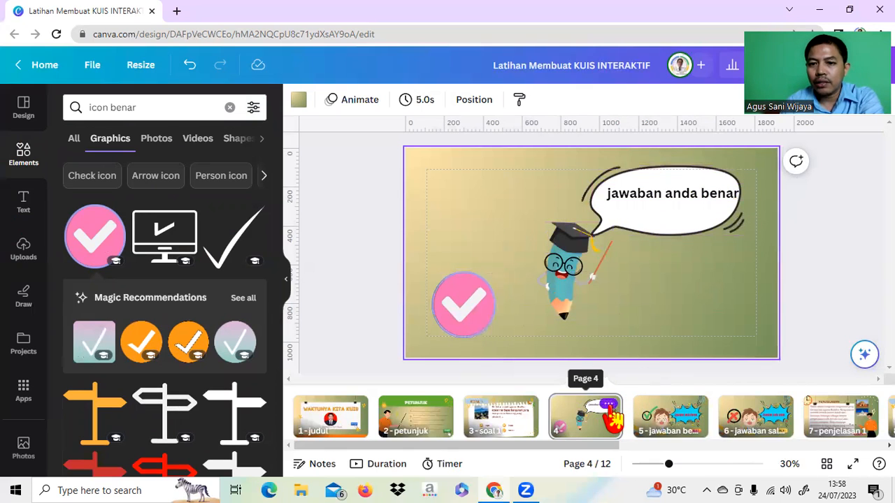
# Step: Duplicate page 4 and change the speech bubble text on the copy to "jawaban anda salah"
pyautogui.click(609, 405)
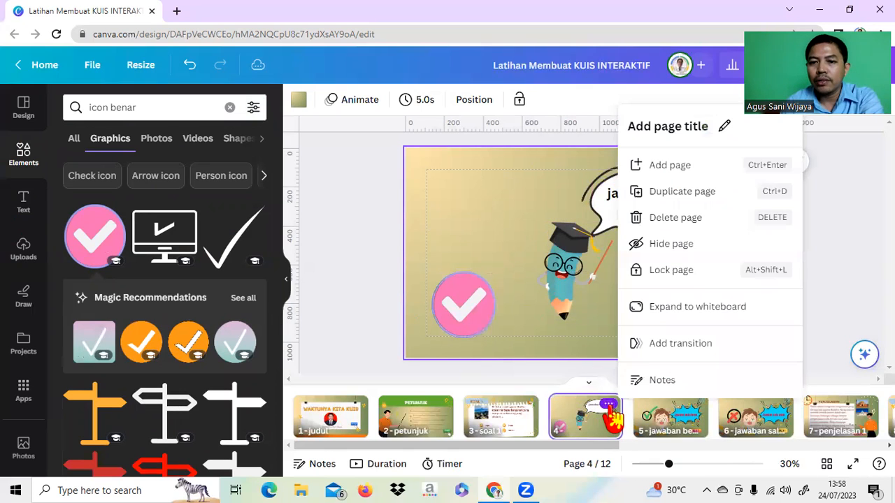
pyautogui.click(691, 193)
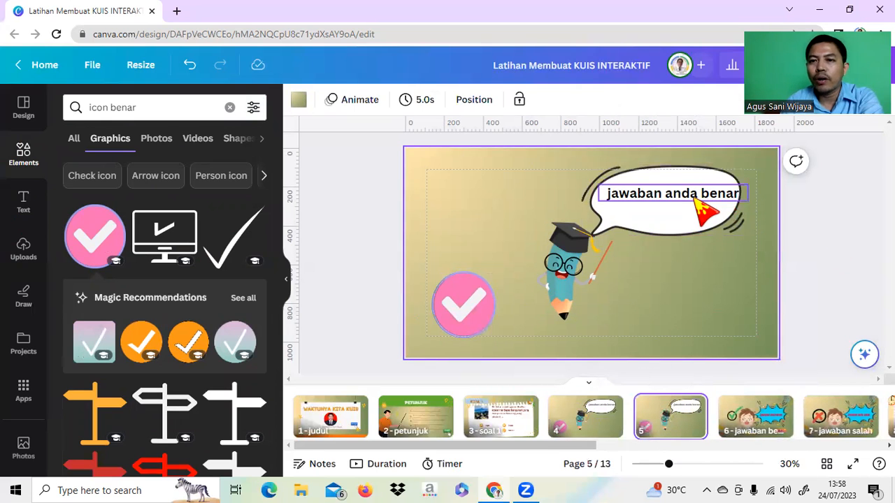
pyautogui.click(696, 197)
pyautogui.click(700, 195)
pyautogui.moveTo(702, 195); pyautogui.dragTo(735, 196)
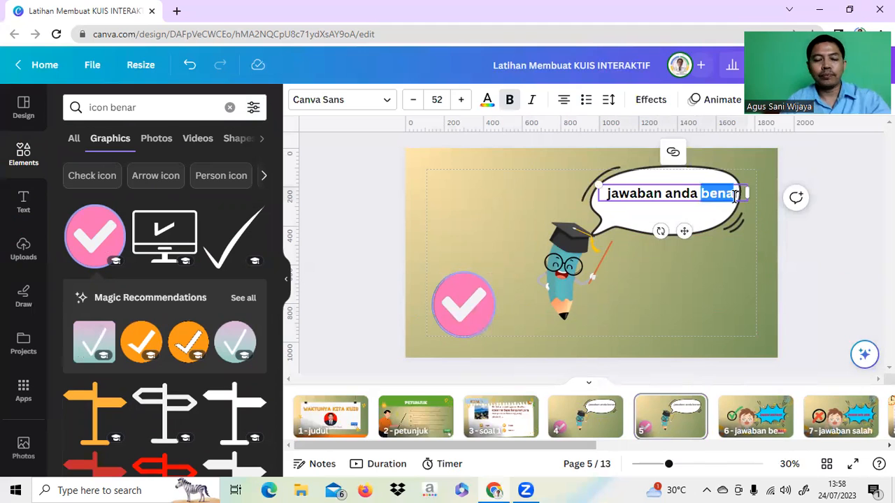
pyautogui.write('sa')
pyautogui.press('BackSpace')
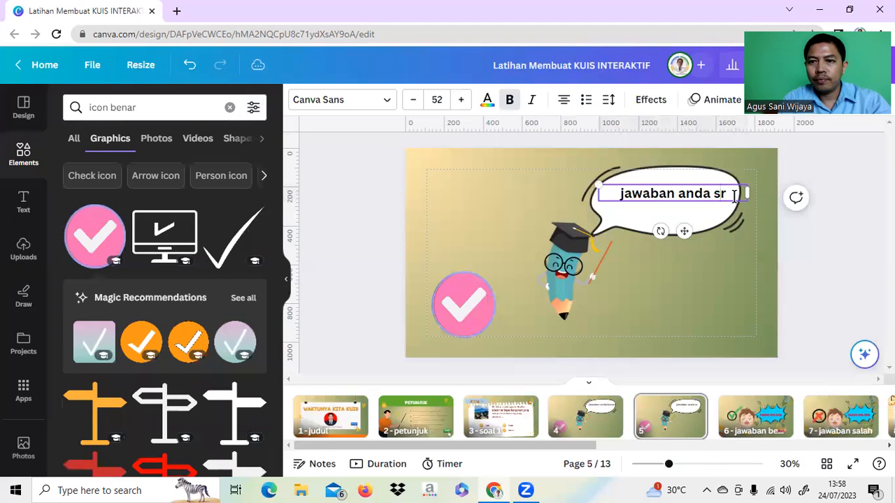
pyautogui.press('BackSpace')
pyautogui.write('a')
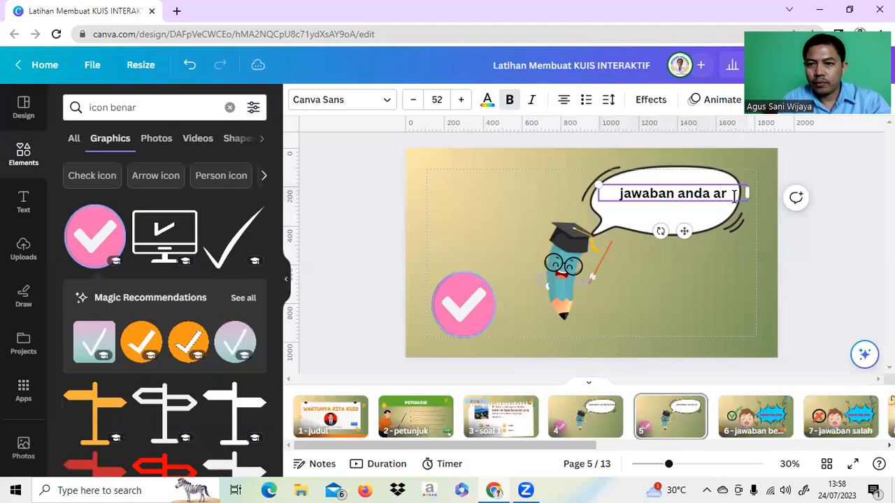
pyautogui.press('Delete')
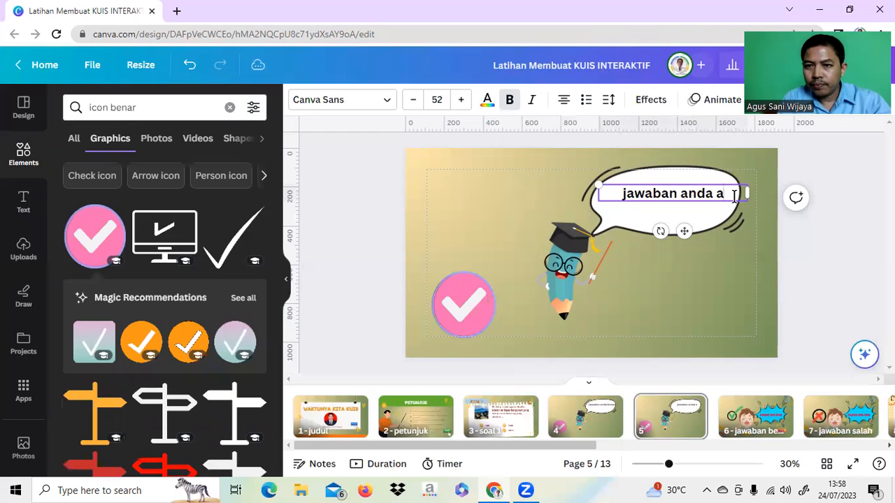
pyautogui.write('sa')
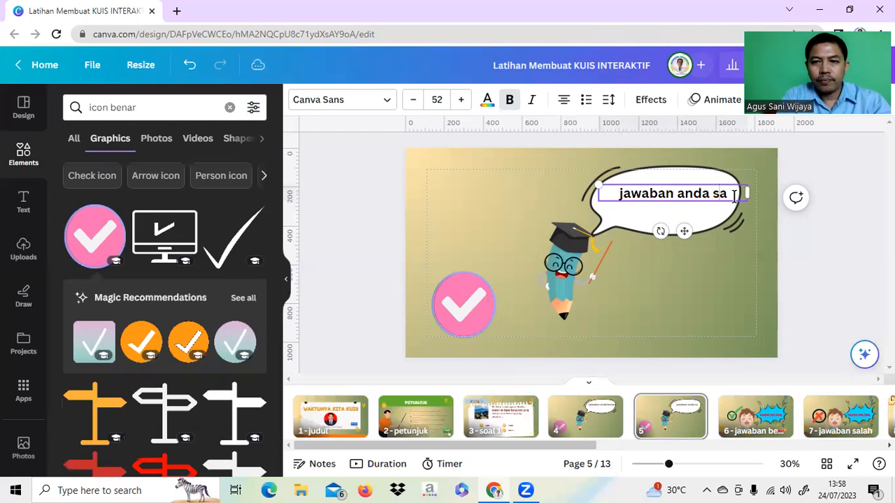
pyautogui.write('lah')
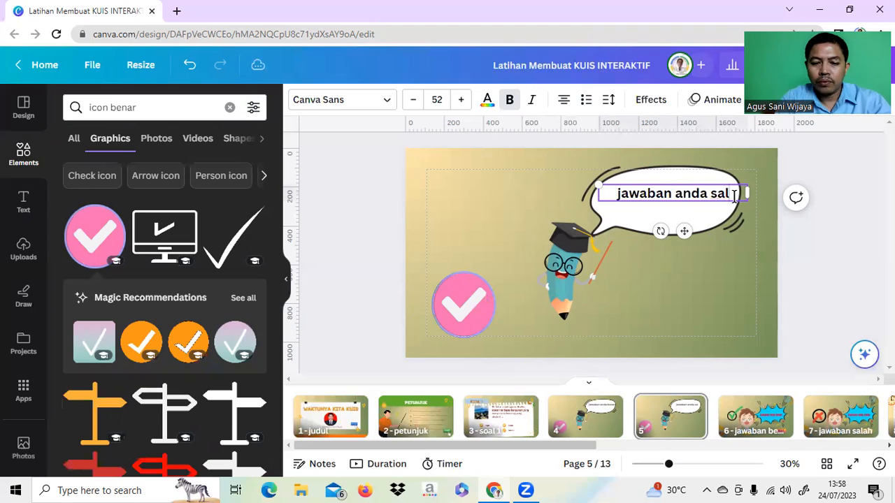
# Step: Delete the check icon from the duplicated page and search the graphics for "icon salah"
pyautogui.click(472, 300)
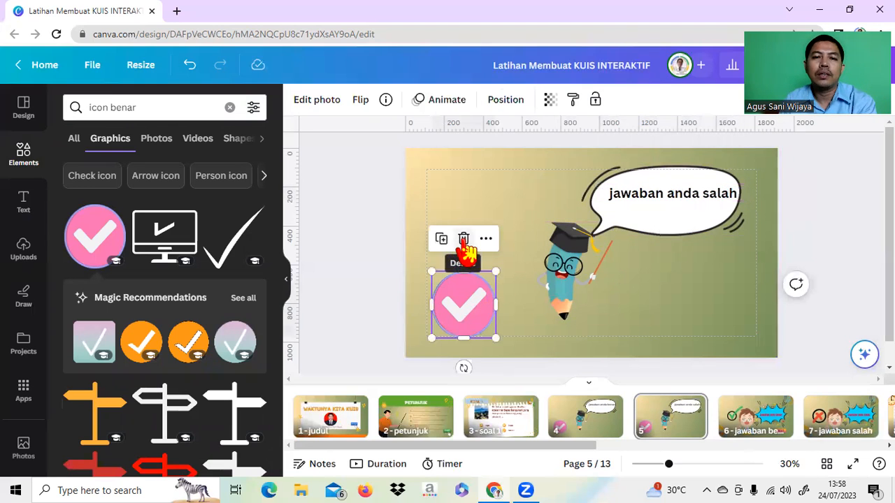
pyautogui.click(462, 238)
pyautogui.click(136, 105)
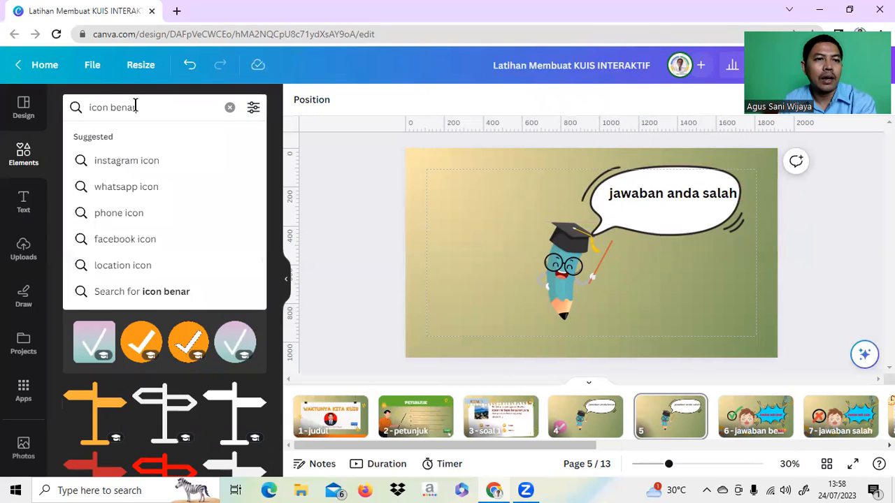
pyautogui.press('BackSpace')
pyautogui.press('BackSpace')
pyautogui.press('BackSpace')
pyautogui.press('BackSpace')
pyautogui.press('BackSpace')
pyautogui.write('salah')
pyautogui.press('Return')
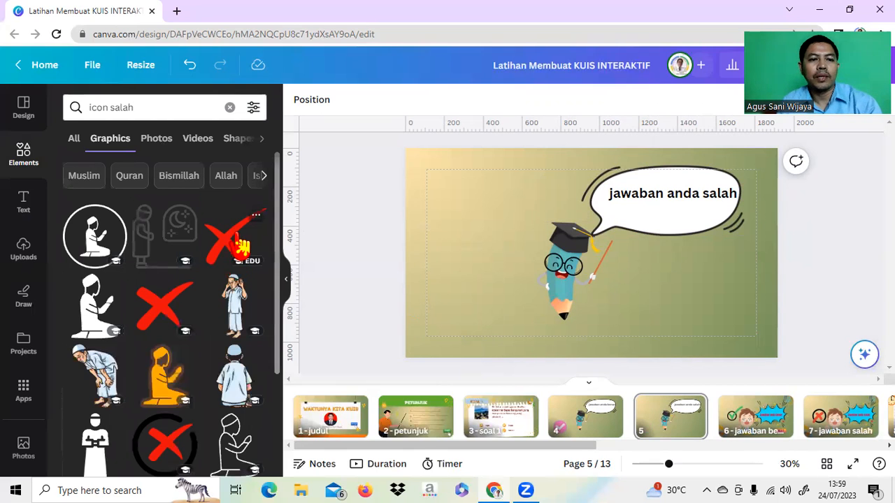
# Step: Add the red cross in a black circle beside the pencil character at the page's lower left, sized about 316 by 316
pyautogui.click(172, 455)
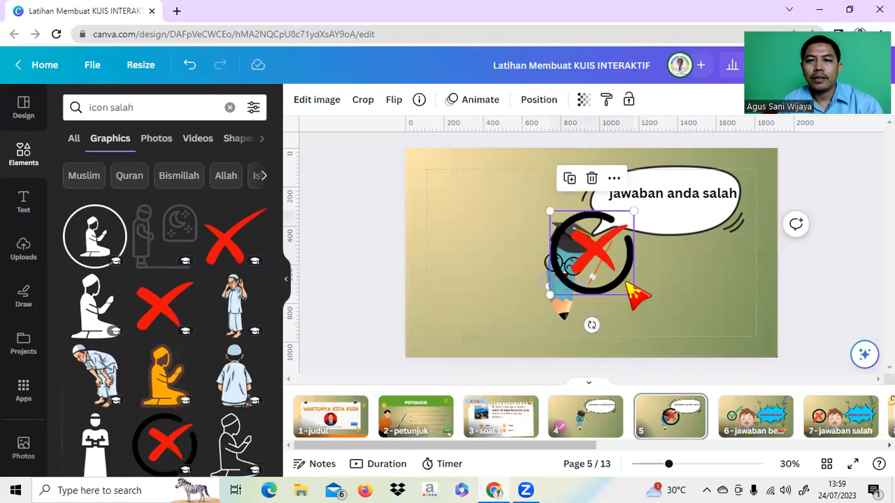
pyautogui.moveTo(606, 256); pyautogui.dragTo(492, 316)
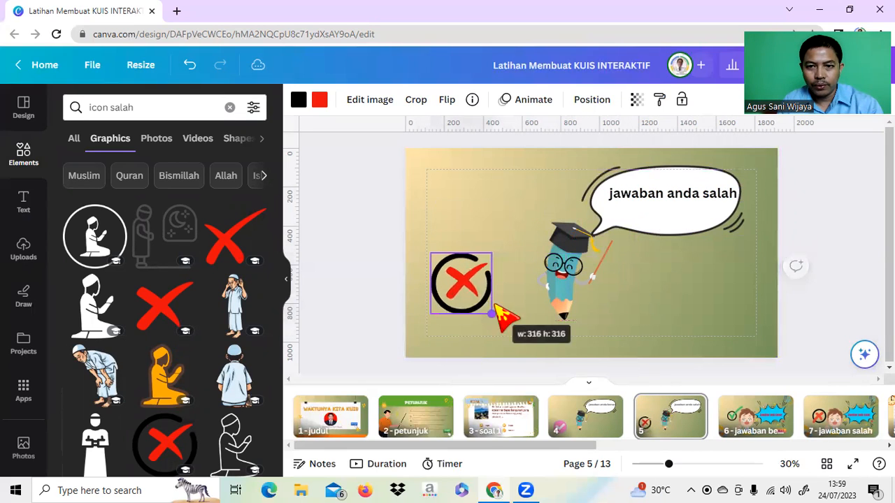
pyautogui.click(846, 262)
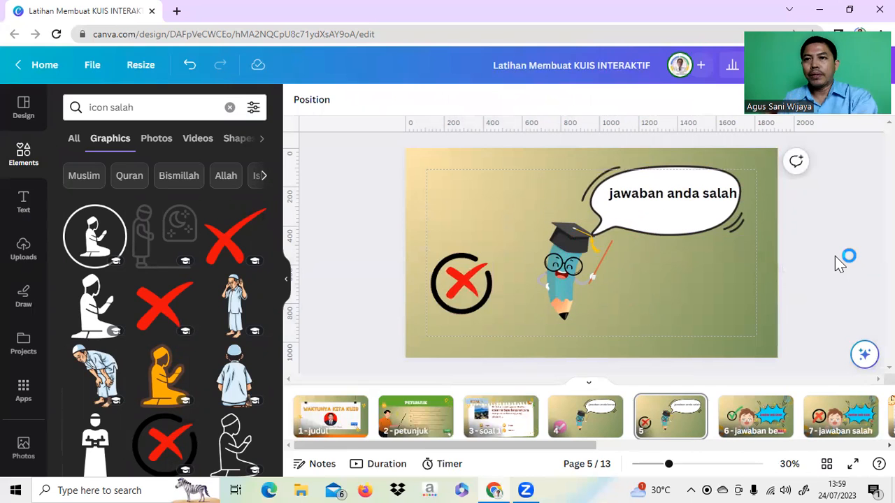
# Step: Review the quiz pages in order, from soal 1 through the answer feedback, explanation and soal 2 pages up to penjelasan 2
pyautogui.click(500, 431)
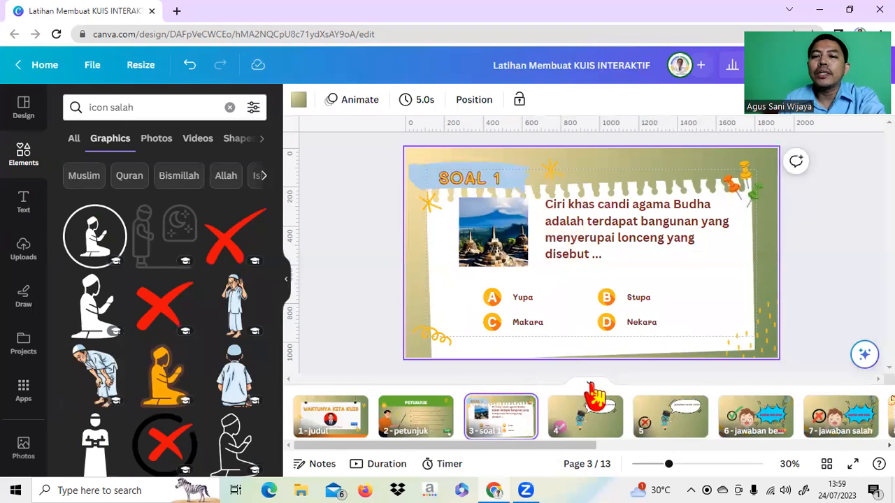
pyautogui.click(582, 427)
pyautogui.click(656, 435)
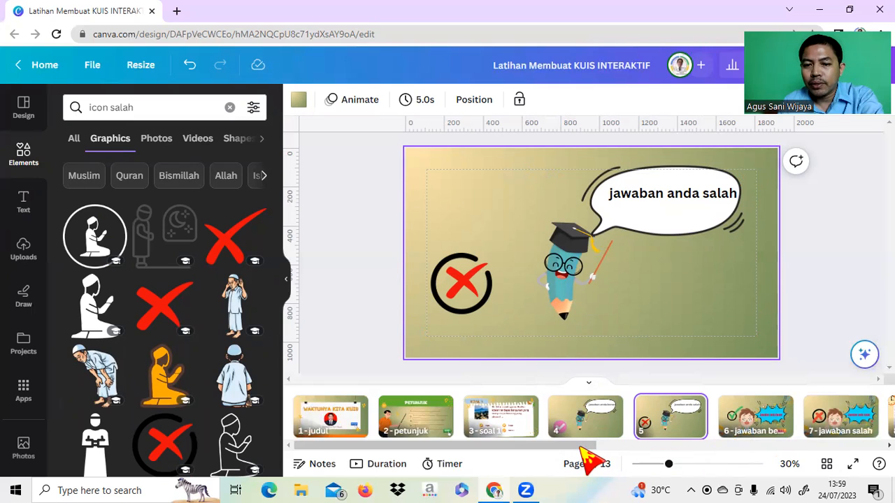
pyautogui.moveTo(580, 448); pyautogui.dragTo(689, 447)
pyautogui.click(554, 435)
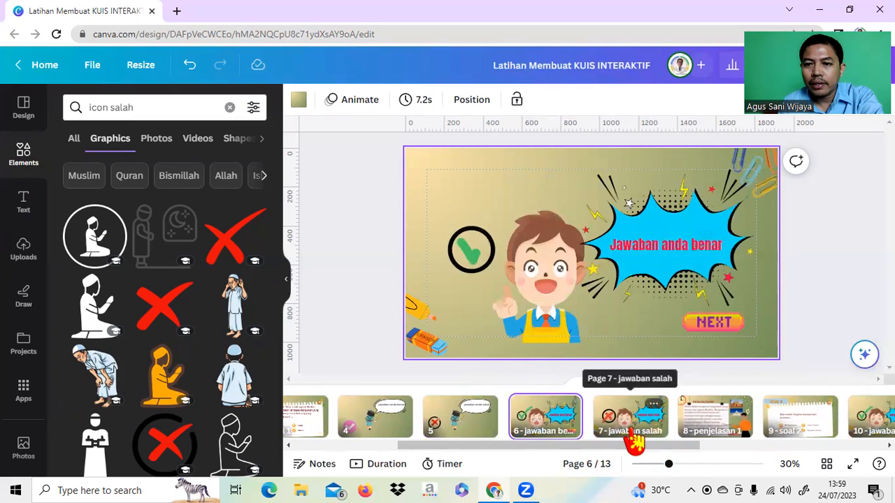
pyautogui.click(631, 428)
pyautogui.click(708, 434)
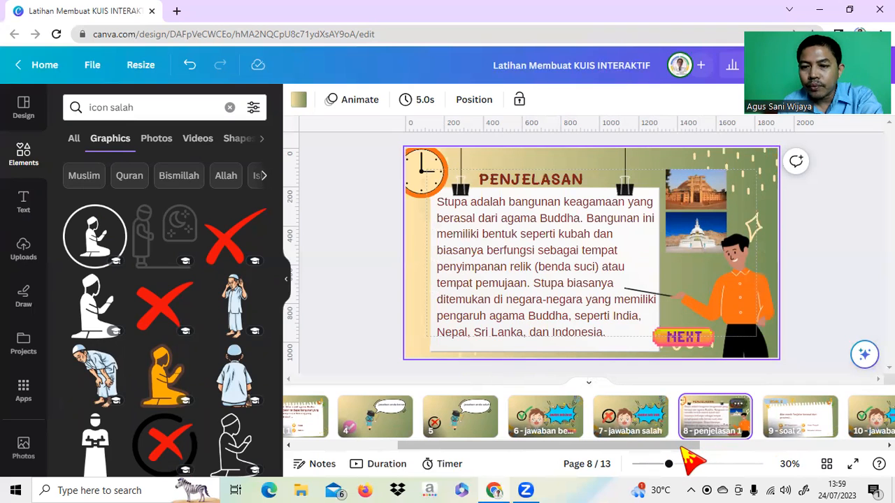
pyautogui.hscroll(2, 690, 451)
pyautogui.click(723, 437)
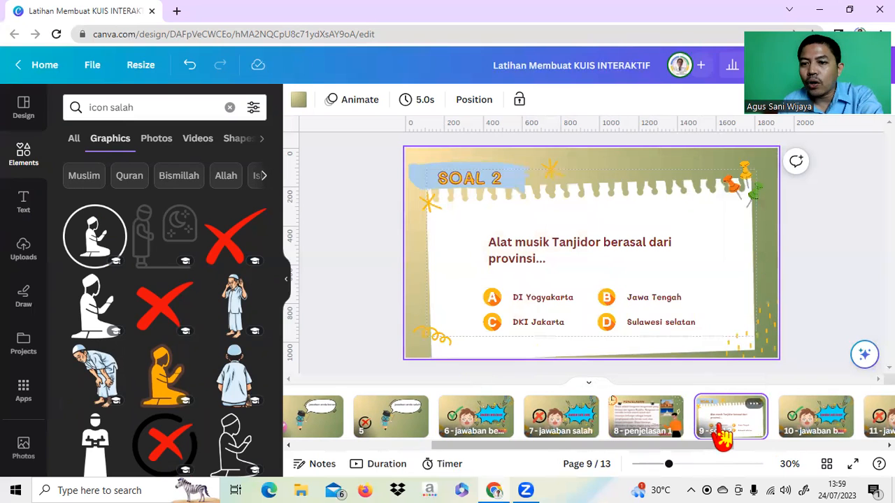
pyautogui.moveTo(720, 445); pyautogui.dragTo(818, 442)
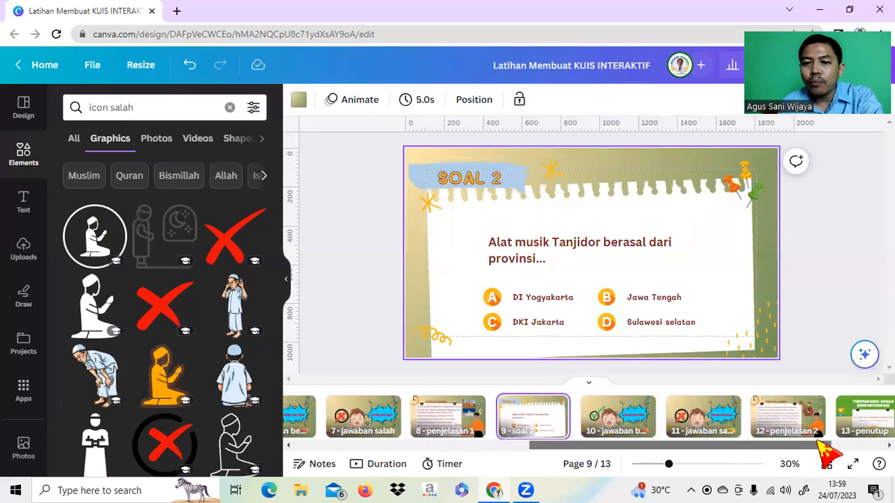
pyautogui.click(635, 437)
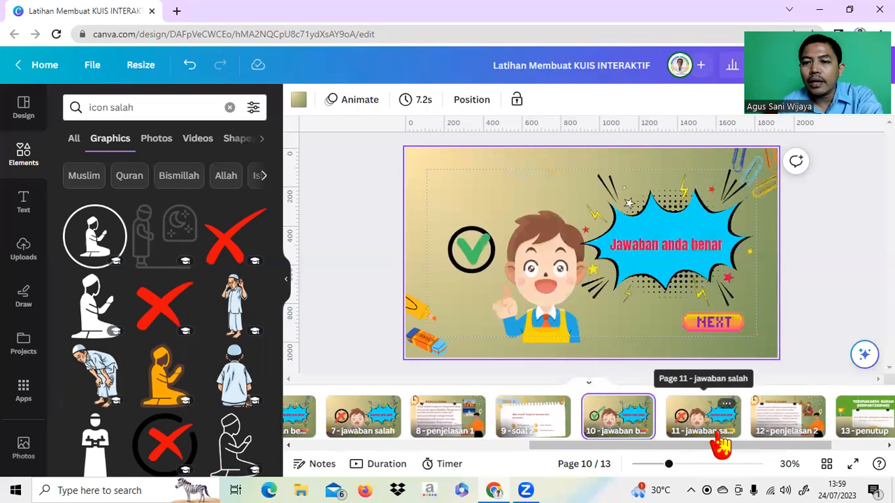
pyautogui.click(719, 435)
pyautogui.moveTo(727, 445); pyautogui.dragTo(765, 446)
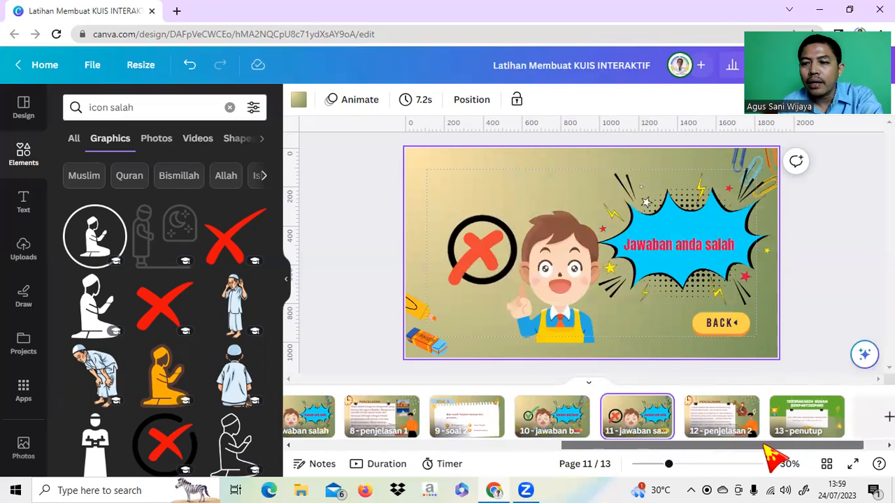
pyautogui.click(692, 432)
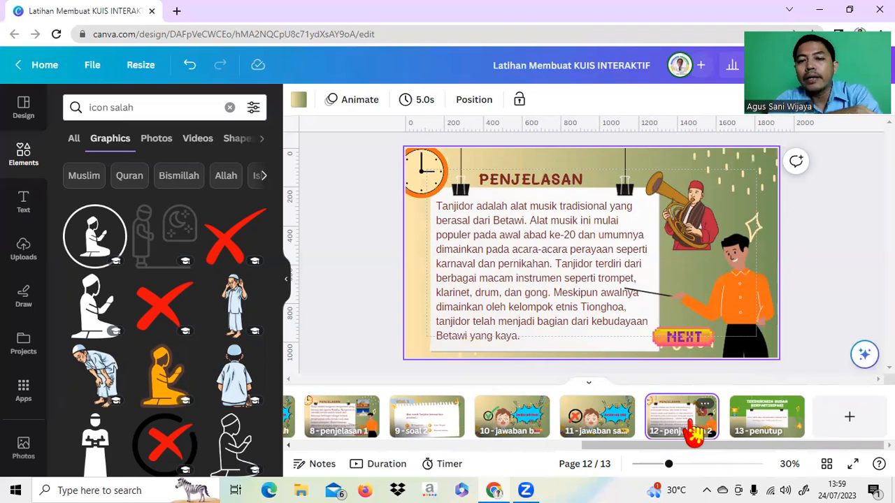
# Step: Delete the two untitled practice pages with the pencil character, "jawaban anda benar" and "jawaban anda salah"
pyautogui.moveTo(687, 445); pyautogui.dragTo(429, 455)
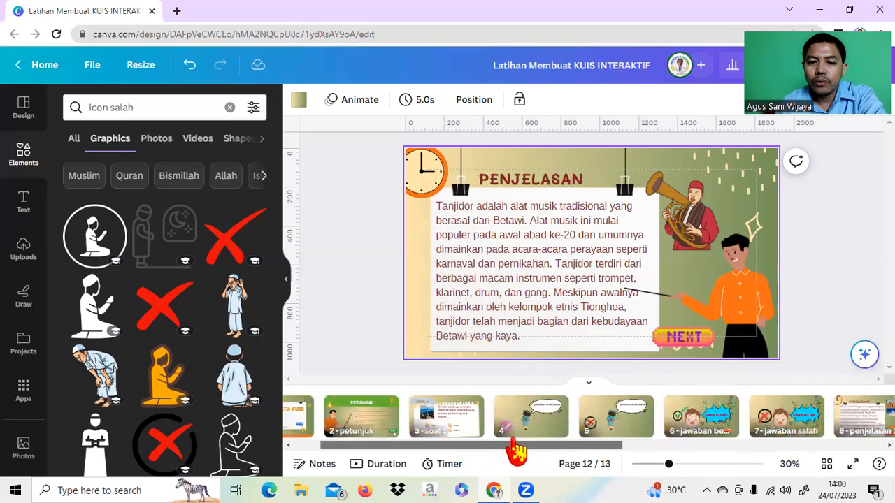
pyautogui.click(556, 407)
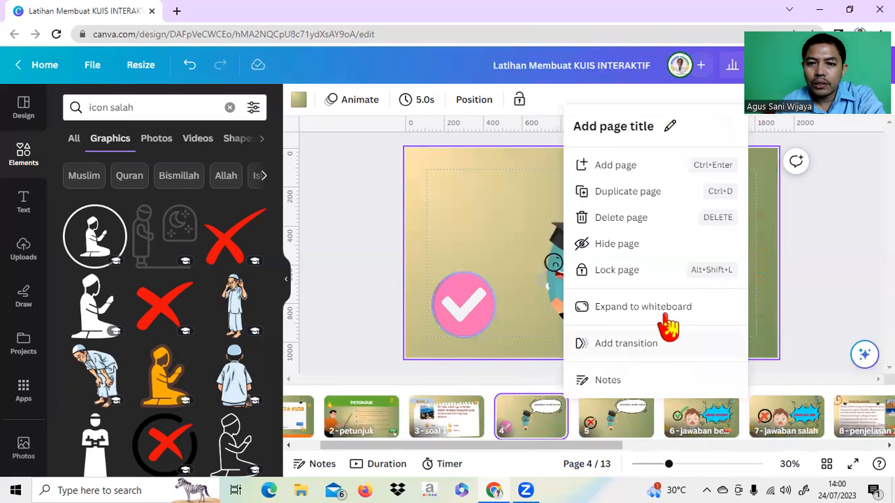
pyautogui.click(628, 219)
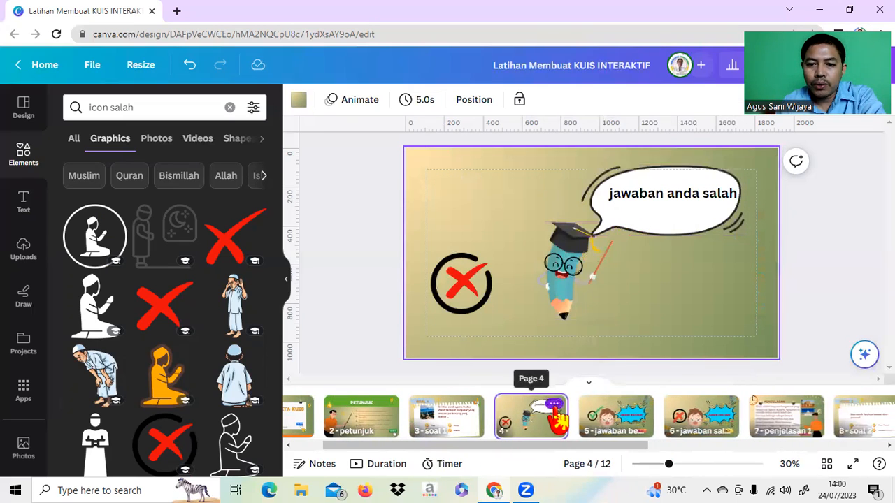
pyautogui.click(554, 407)
pyautogui.click(635, 218)
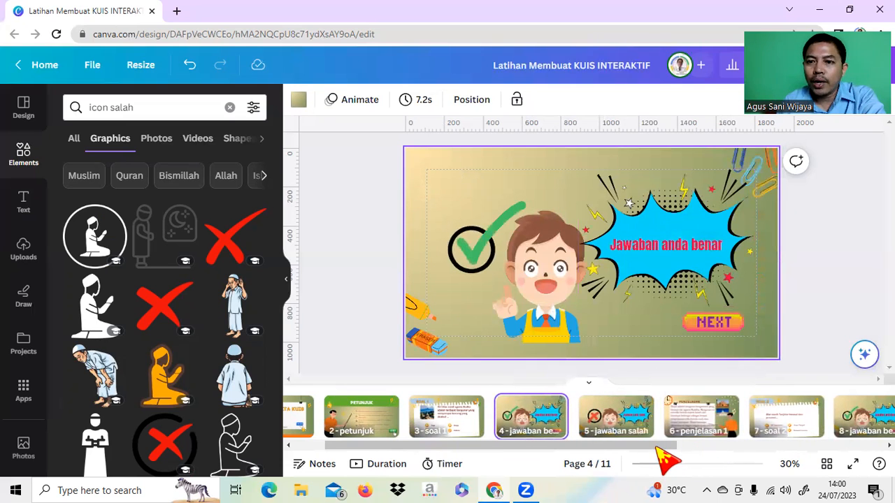
# Step: Delete the "TAKE QUIZ" button graphic from the judul page
pyautogui.moveTo(657, 447); pyautogui.dragTo(554, 450)
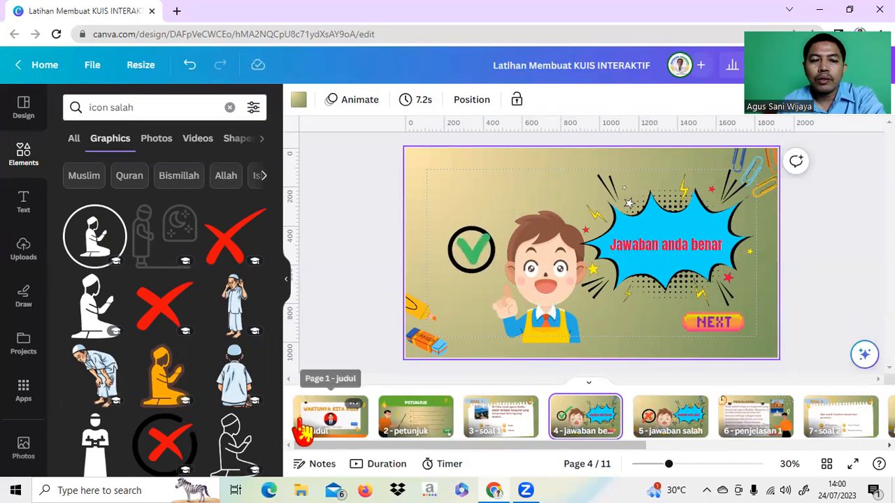
pyautogui.click(318, 435)
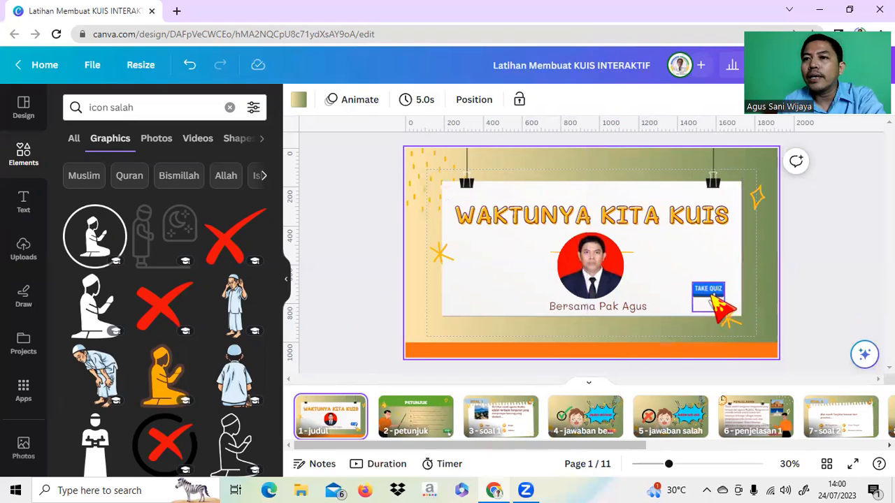
pyautogui.click(717, 300)
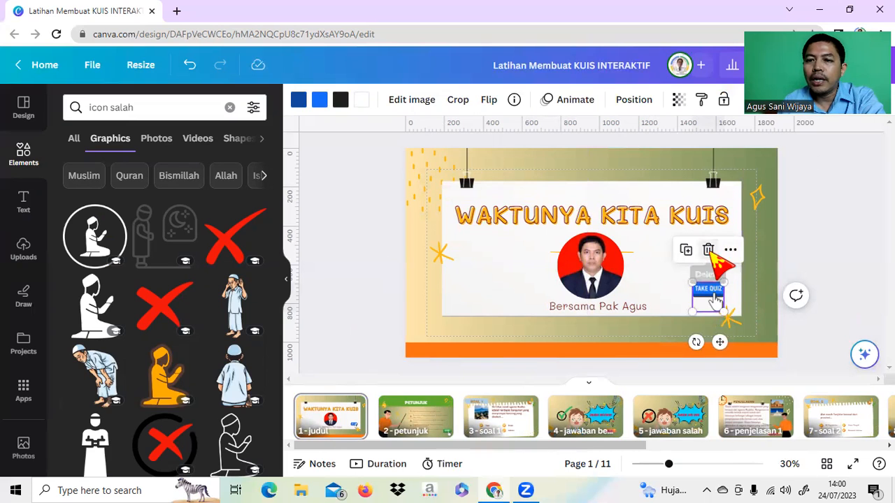
pyautogui.click(708, 250)
# Step: Search the graphics for "icon start" and look through the results for a suitable start button
pyautogui.click(136, 106)
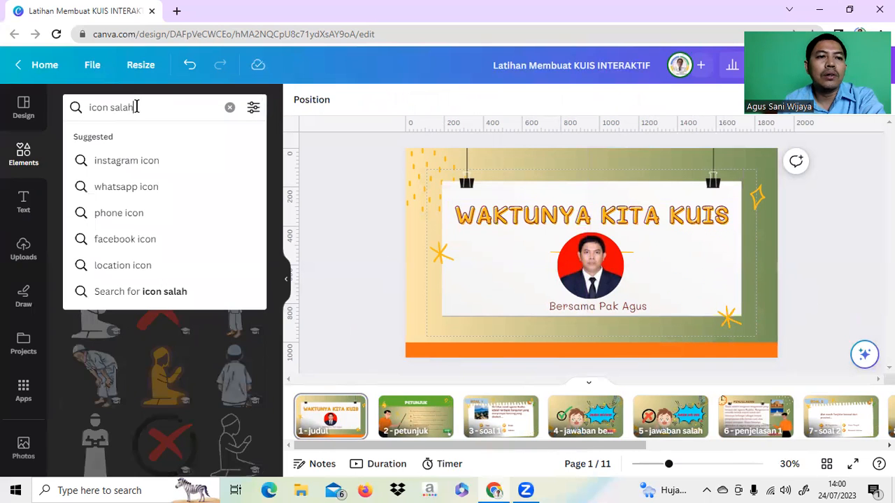
pyautogui.press('BackSpace')
pyautogui.press('BackSpace')
pyautogui.press('BackSpace')
pyautogui.press('BackSpace')
pyautogui.press('BackSpace')
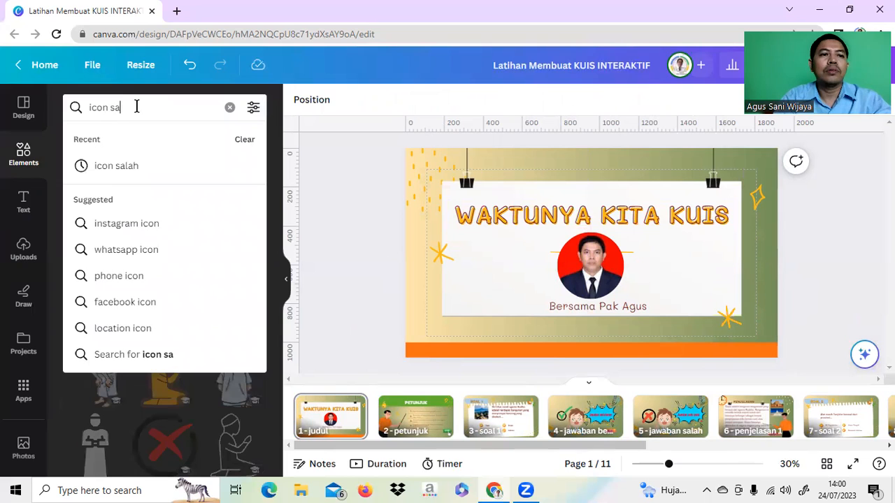
pyautogui.write('star')
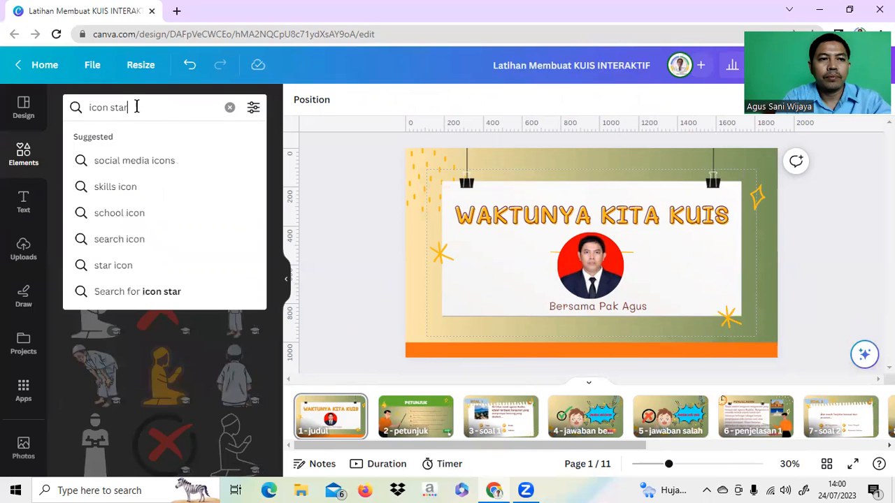
pyautogui.write('t')
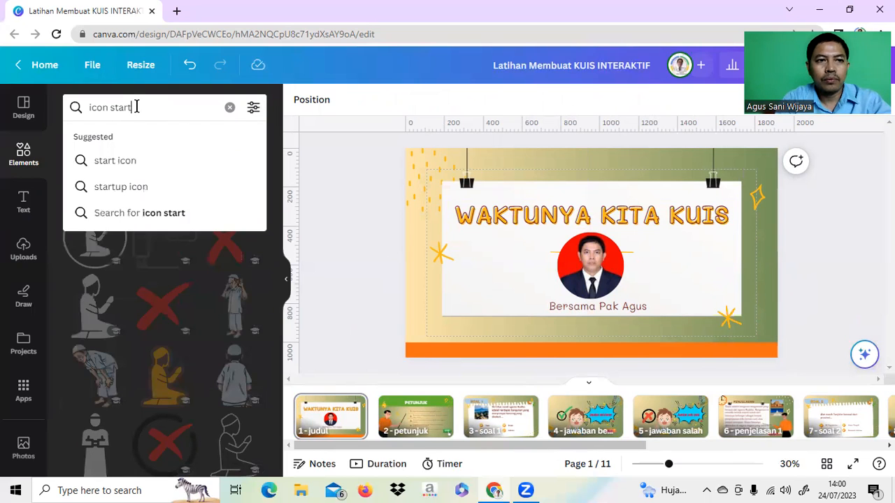
pyautogui.press('Return')
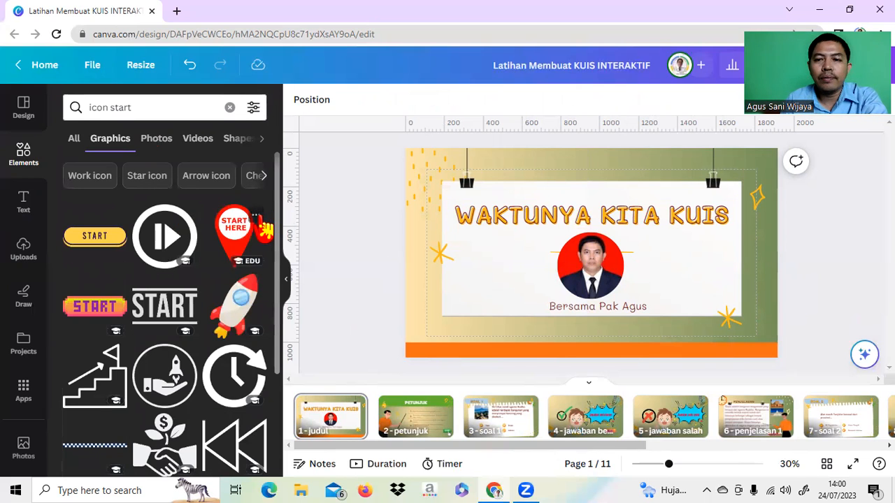
pyautogui.scroll(-3, 209, 252)
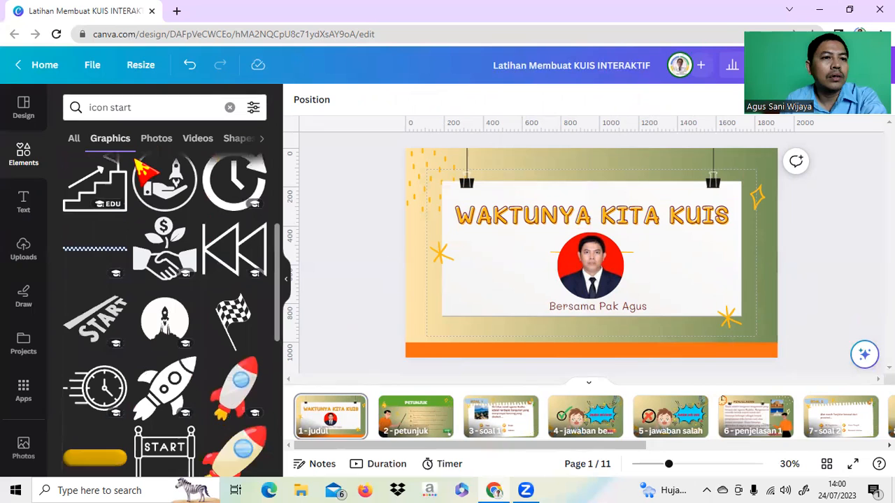
pyautogui.scroll(-5, 238, 249)
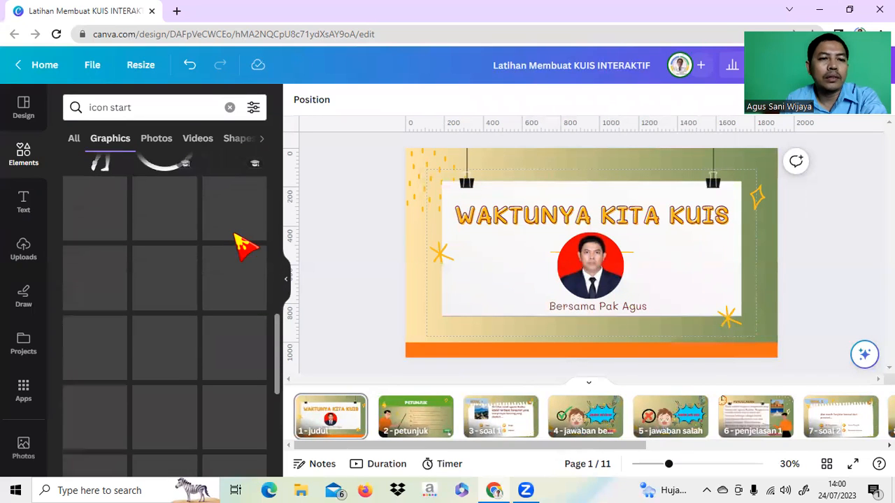
pyautogui.scroll(8, 238, 251)
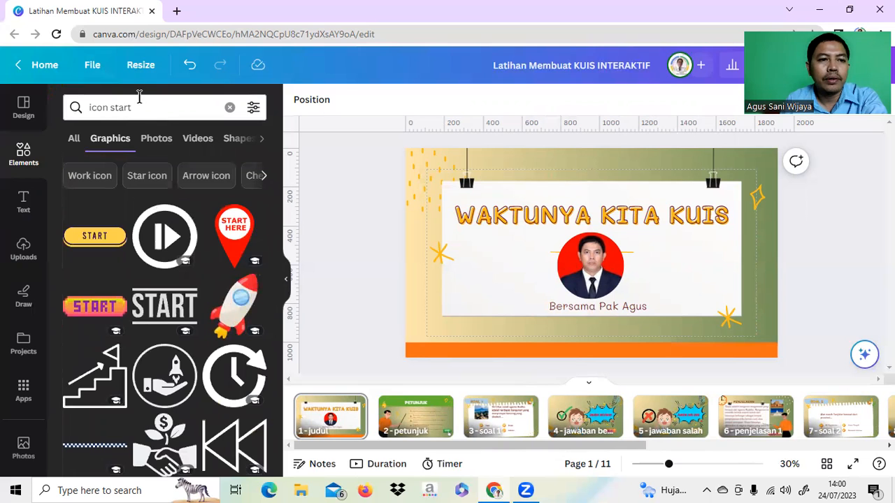
# Step: Search the graphics for "start button"
pyautogui.click(133, 103)
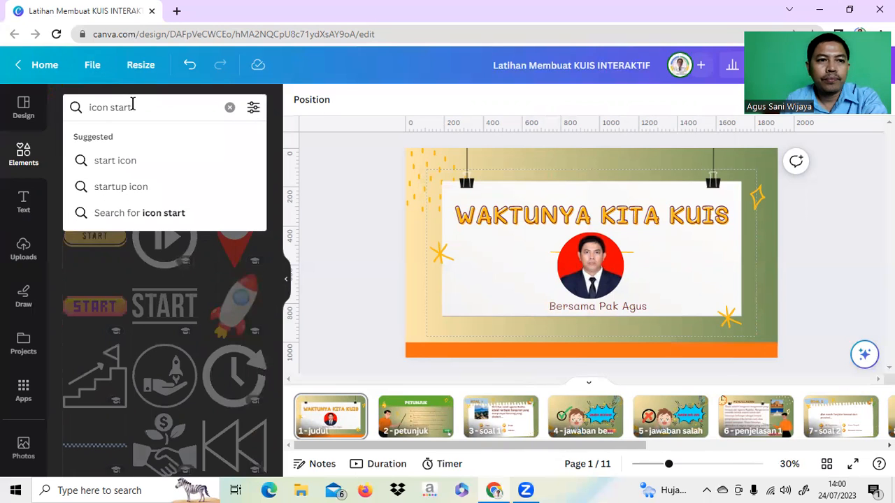
pyautogui.moveTo(133, 104); pyautogui.dragTo(105, 110)
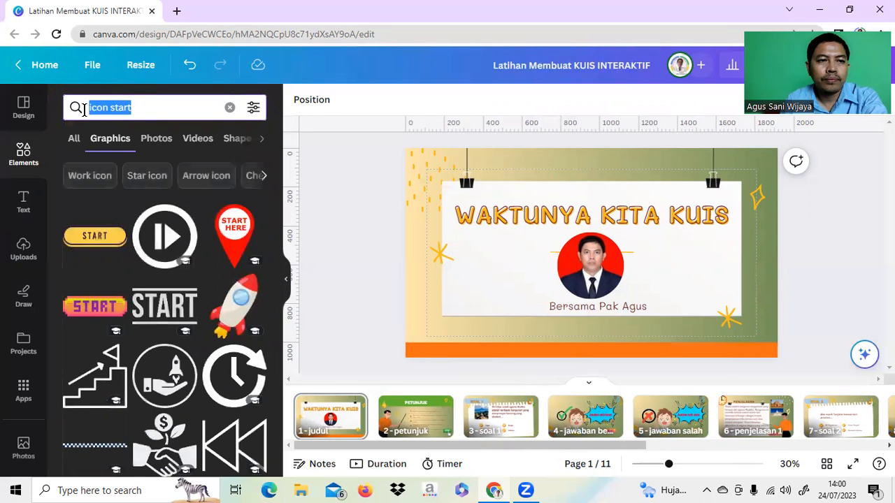
pyautogui.write('start')
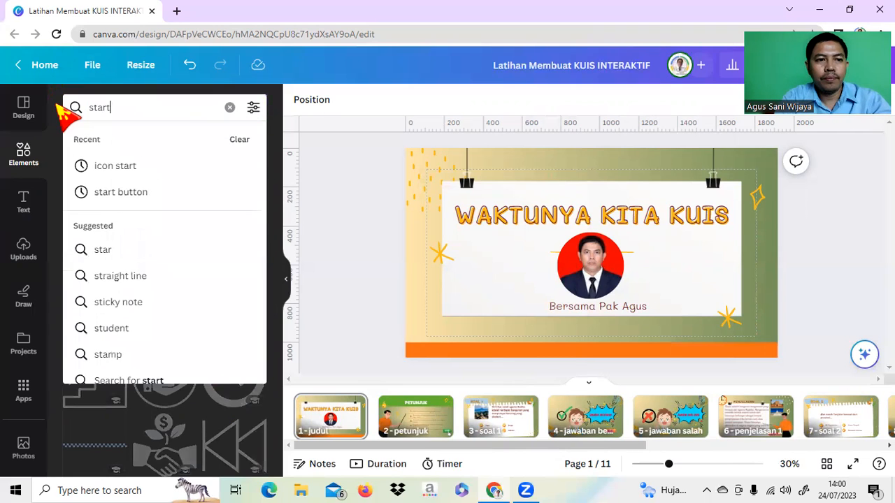
pyautogui.write(' but')
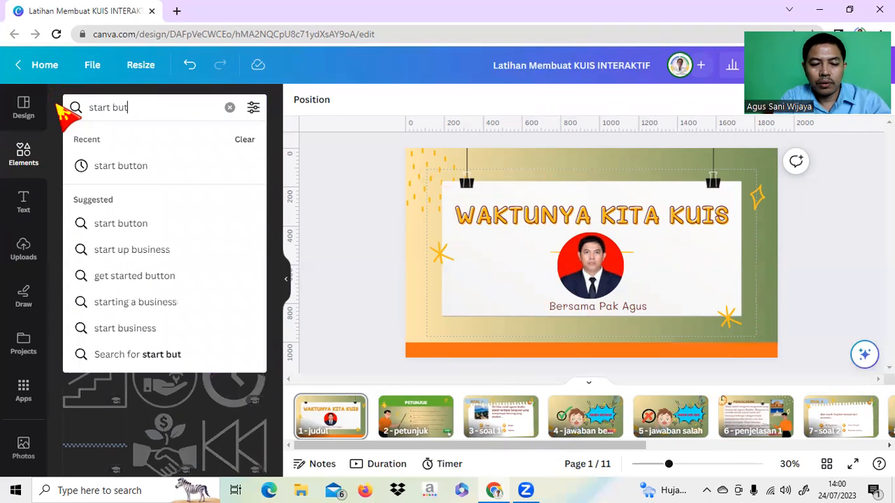
pyautogui.write('ton')
pyautogui.press('Return')
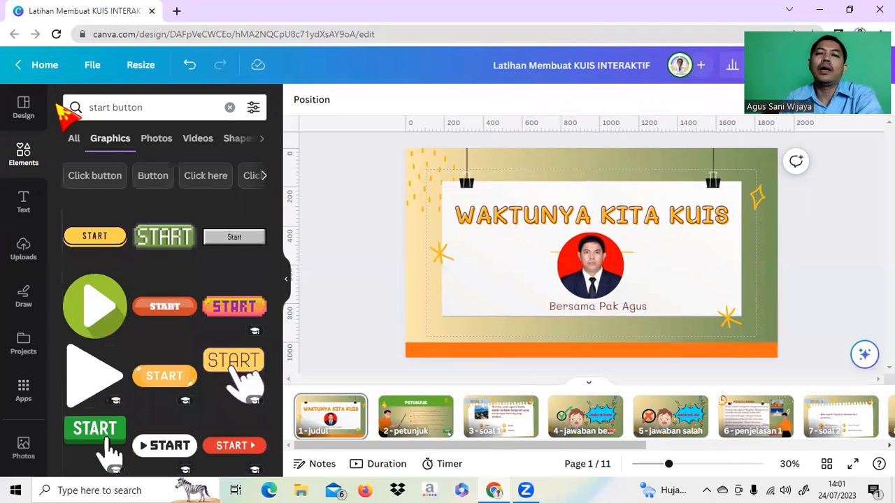
# Step: Add the orange PLAY button with the pointing hand to the judul page, sized about 225 by 239, and place it right of the portrait
pyautogui.scroll(-5, 182, 266)
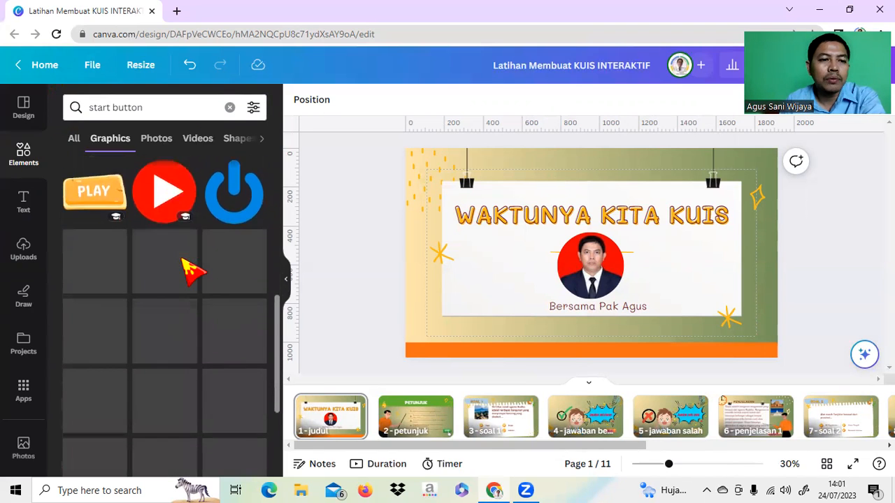
pyautogui.scroll(-3, 186, 269)
pyautogui.scroll(-8, 168, 266)
pyautogui.scroll(-5, 187, 270)
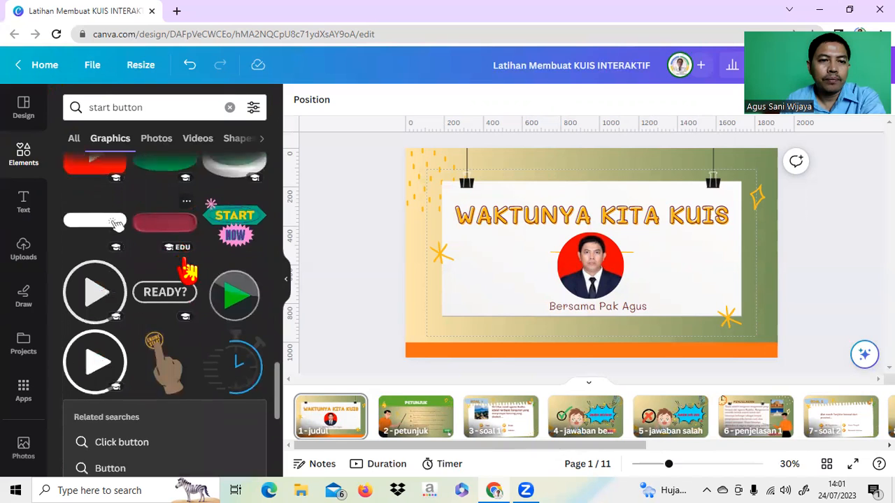
pyautogui.scroll(-1, 187, 271)
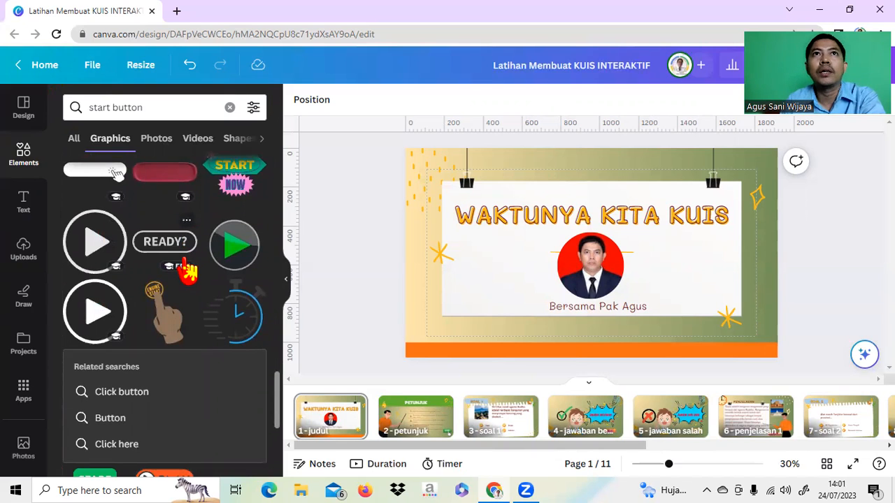
pyautogui.scroll(-4, 188, 272)
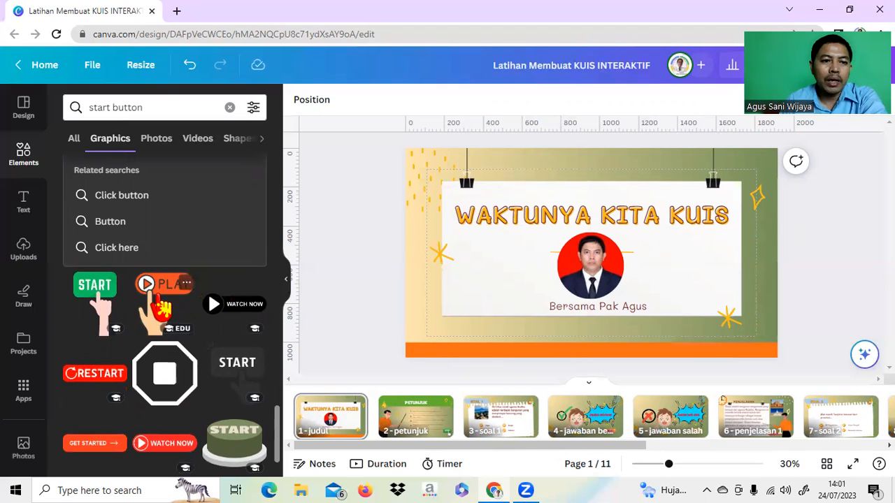
pyautogui.click(160, 308)
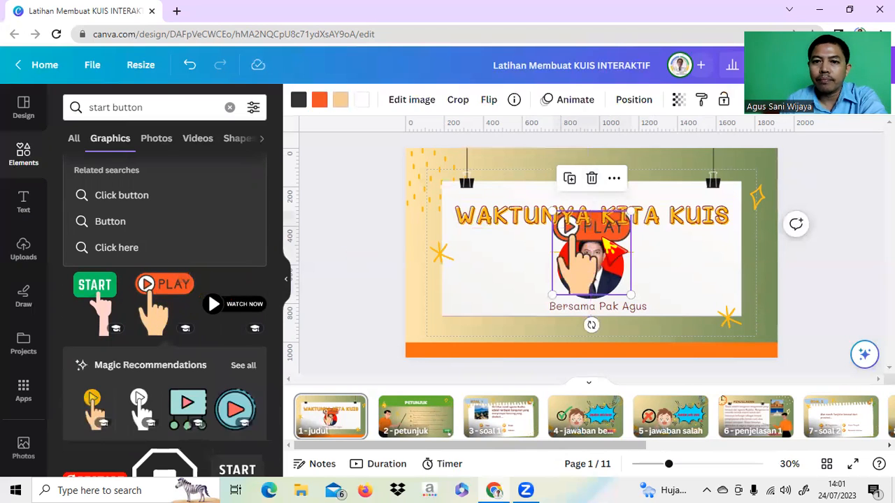
pyautogui.moveTo(592, 255); pyautogui.dragTo(689, 272)
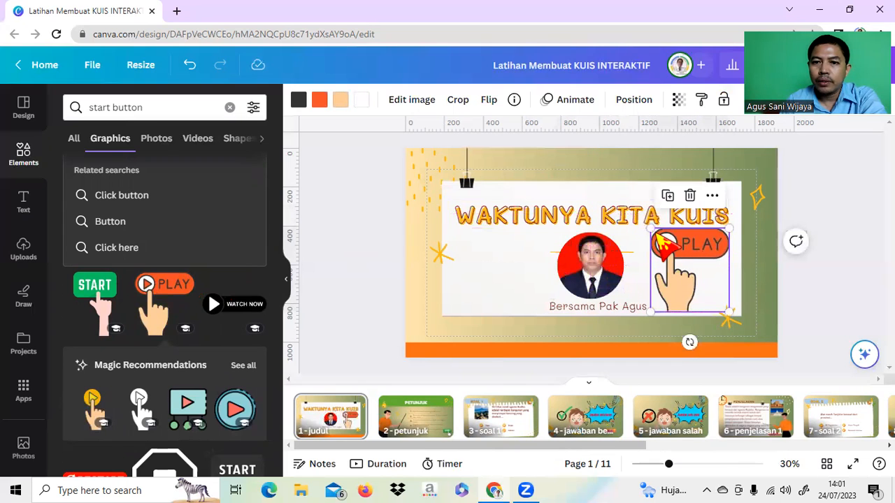
pyautogui.moveTo(650, 227); pyautogui.dragTo(680, 272)
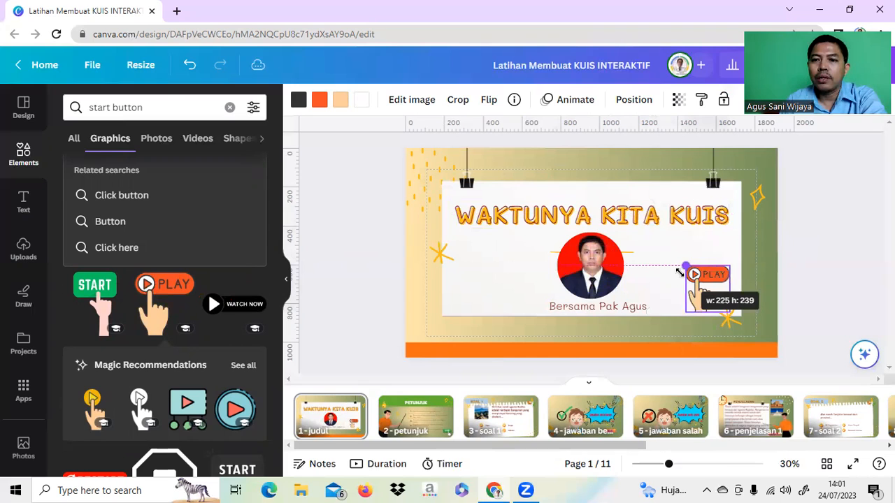
pyautogui.moveTo(706, 290); pyautogui.dragTo(686, 287)
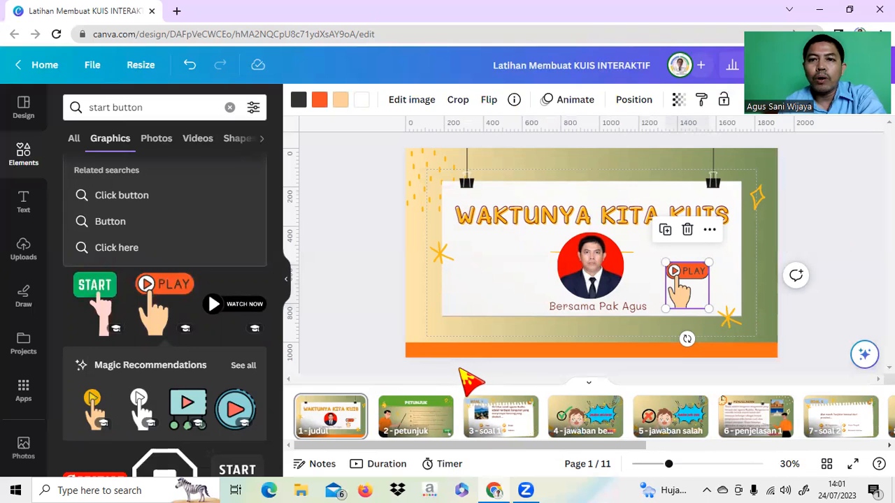
# Step: Check the page titles of the judul, petunjuk, soal 1, jawaban benar and jawaban salah pages
pyautogui.click(354, 406)
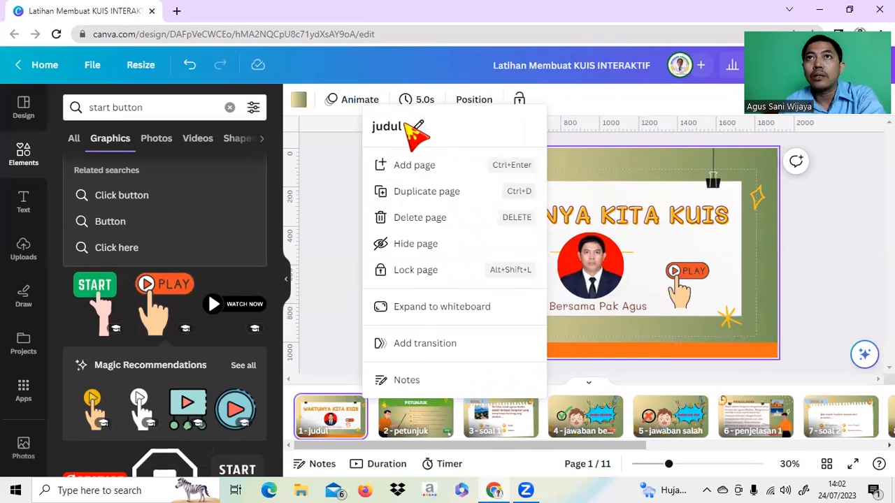
pyautogui.click(329, 325)
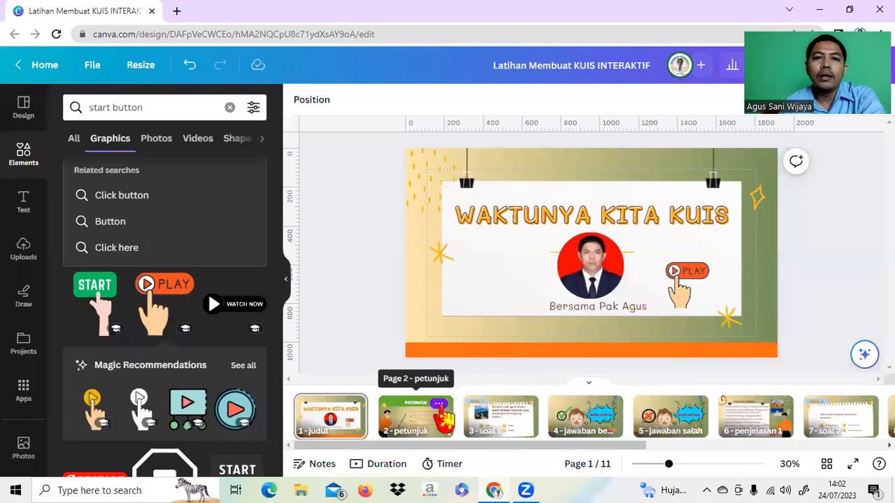
pyautogui.click(439, 405)
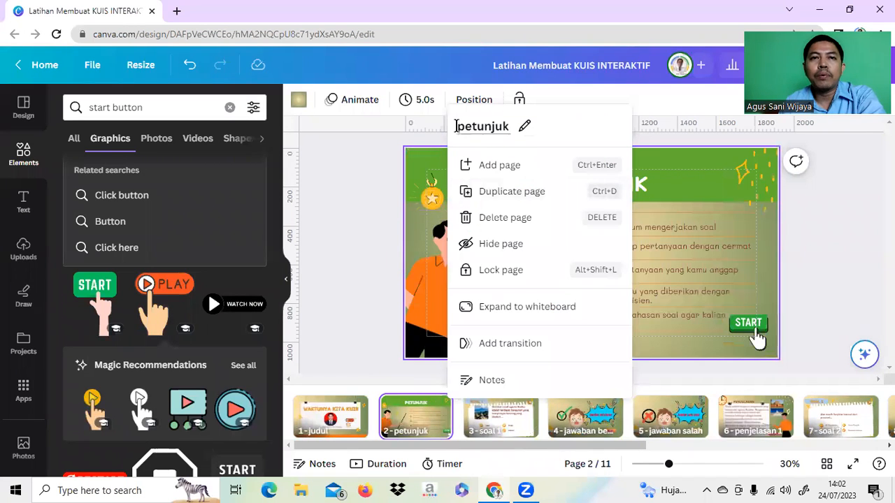
pyautogui.click(356, 347)
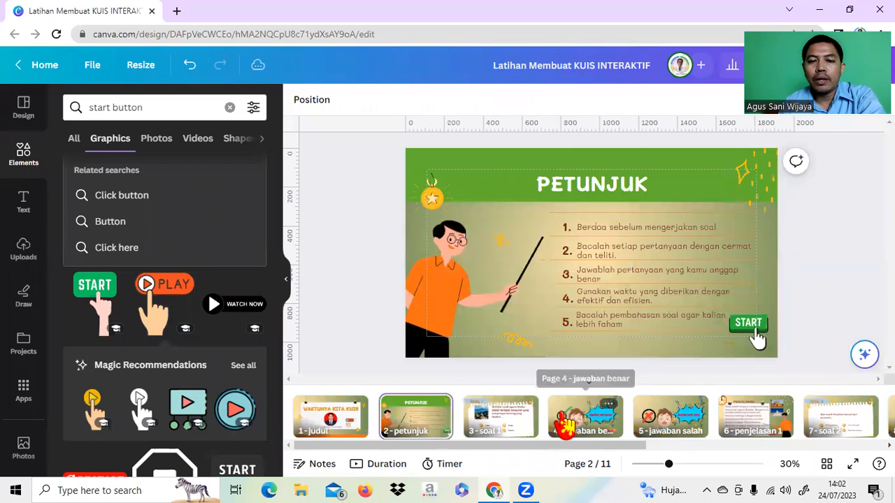
pyautogui.click(500, 417)
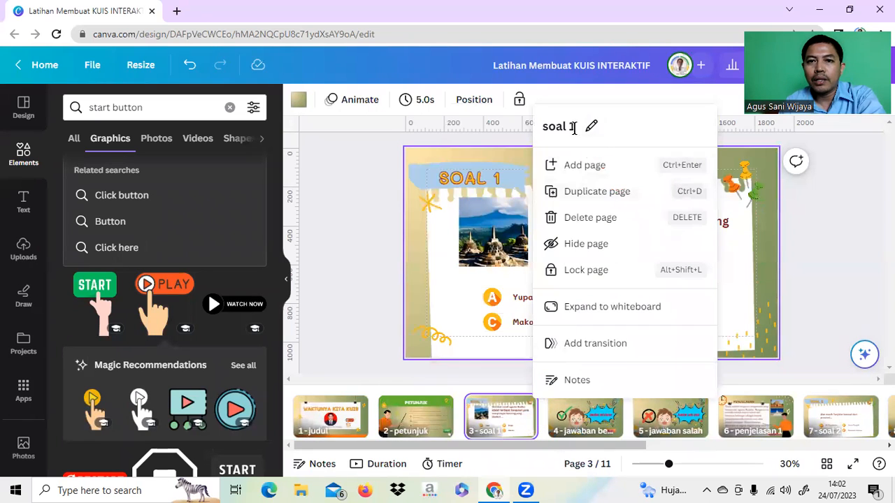
pyautogui.click(475, 384)
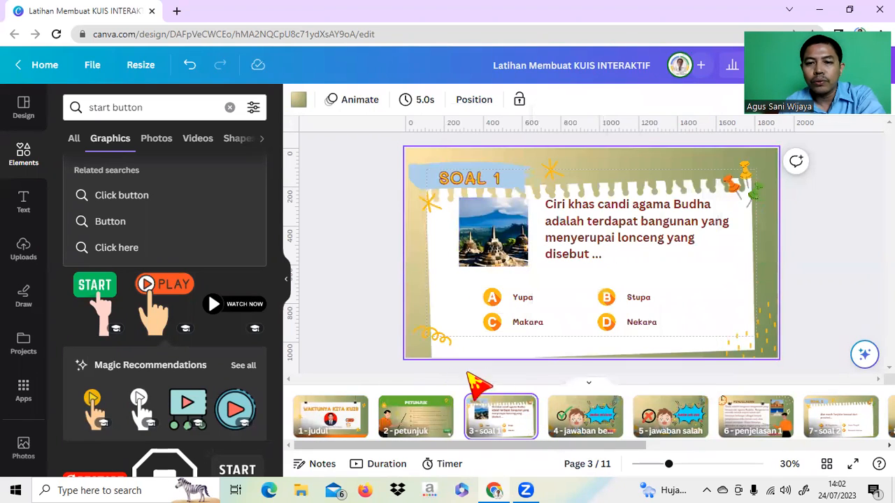
pyautogui.click(606, 405)
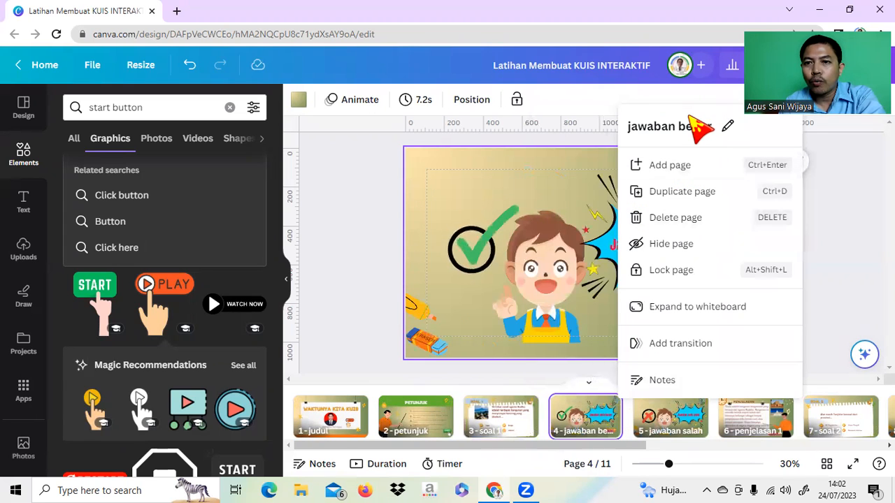
pyautogui.click(697, 416)
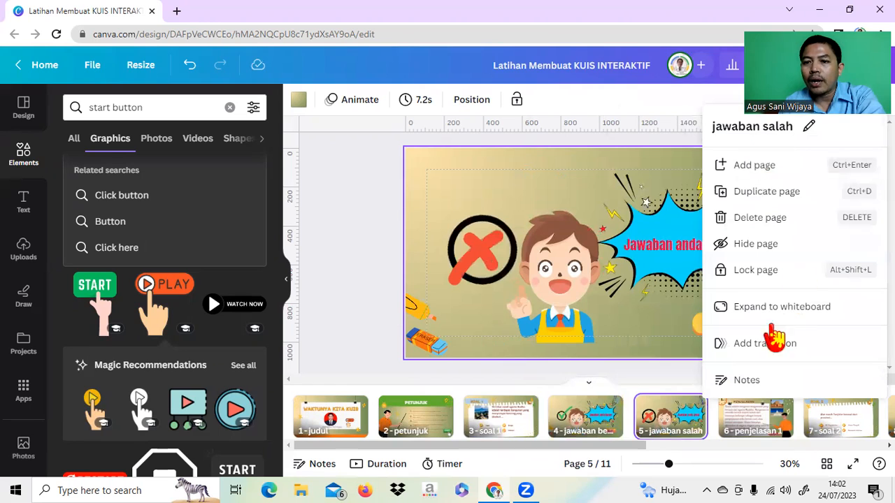
pyautogui.click(682, 381)
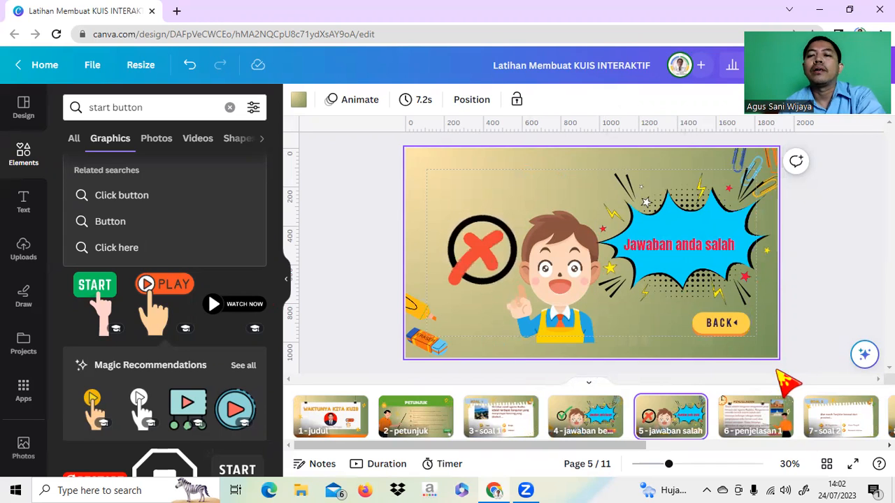
# Step: Review the navigation buttons and answer options on the pages in order, from judul through petunjuk, soal 1 and jawaban benar to jawaban salah
pyautogui.click(341, 420)
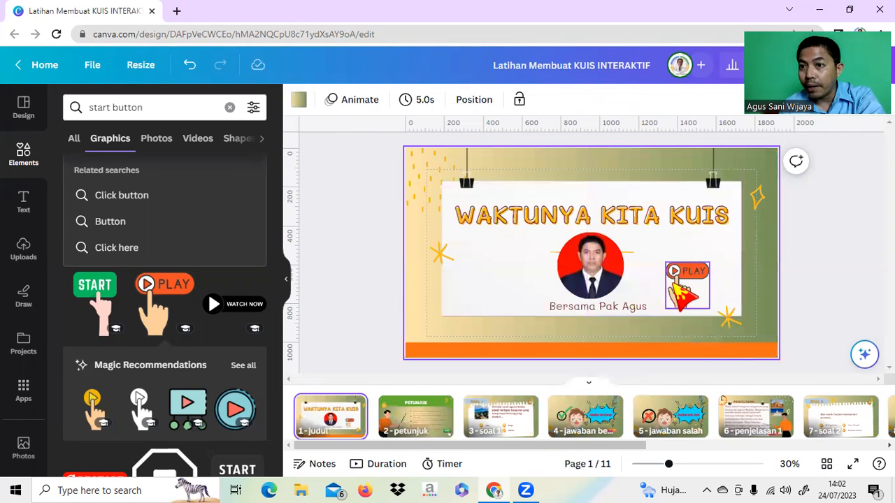
pyautogui.click(420, 423)
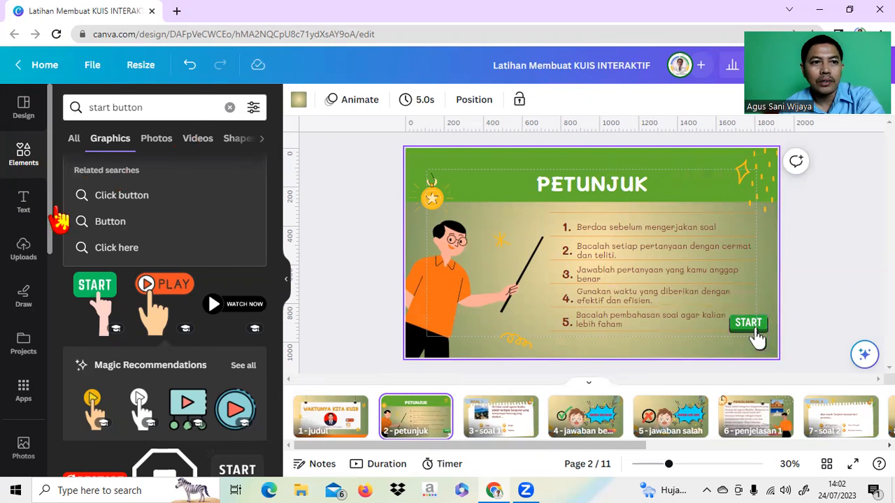
pyautogui.click(498, 423)
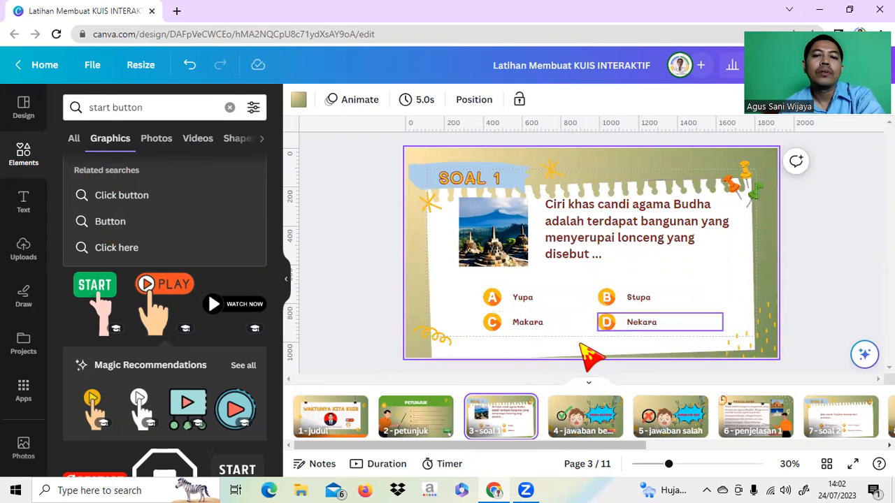
pyautogui.click(588, 434)
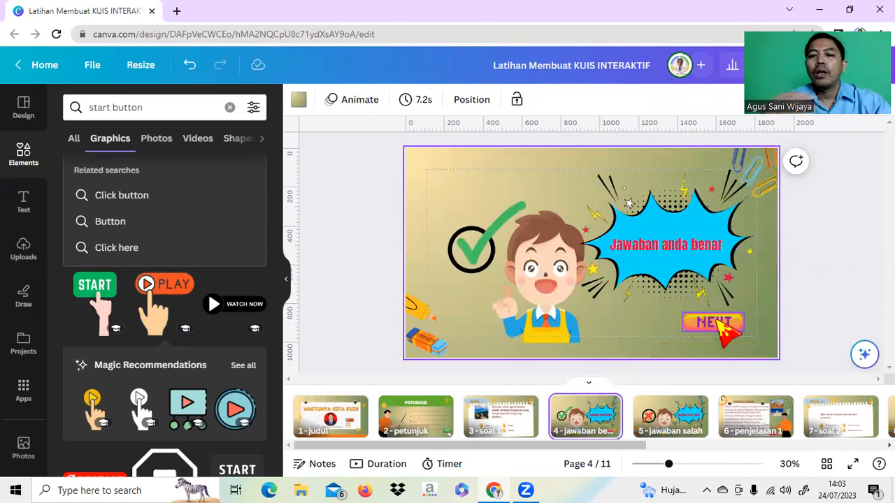
pyautogui.click(663, 418)
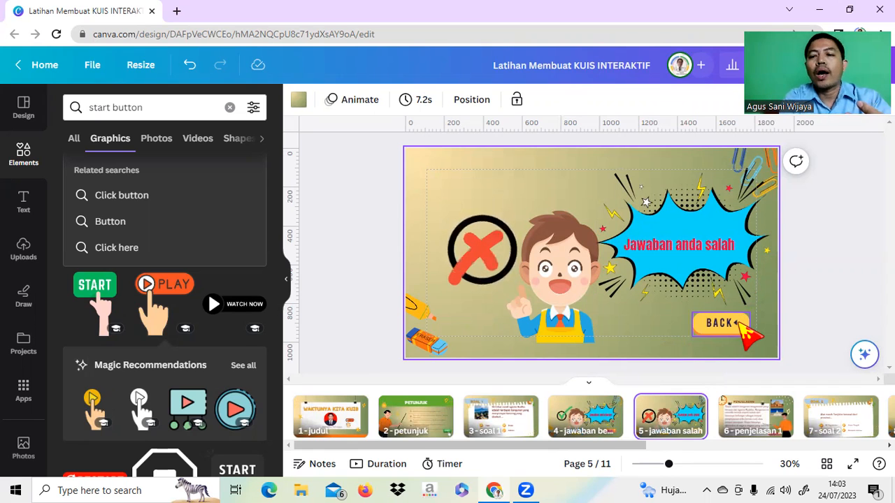
# Step: Link the PLAY button on the judul page to page 2 - petunjuk
pyautogui.click(752, 417)
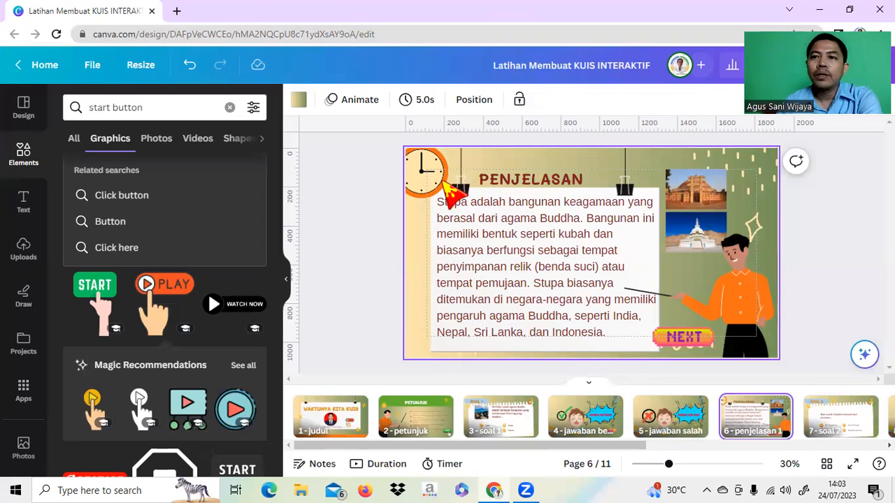
pyautogui.click(347, 432)
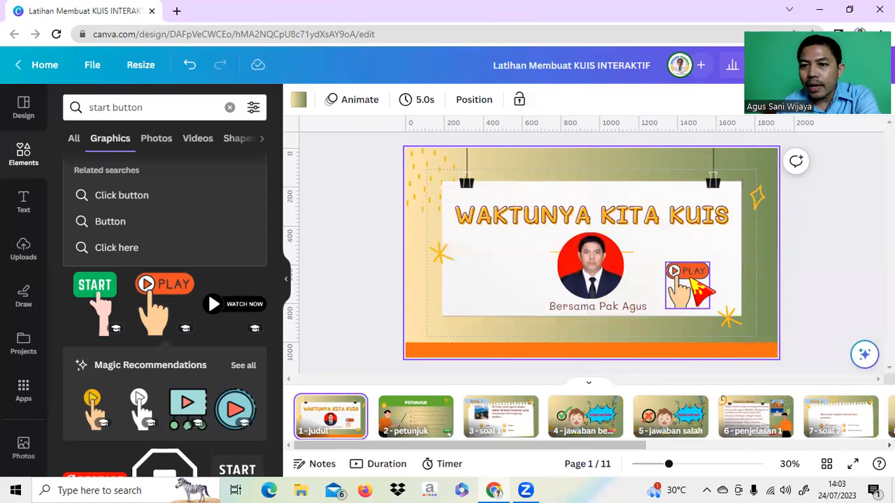
pyautogui.click(687, 285)
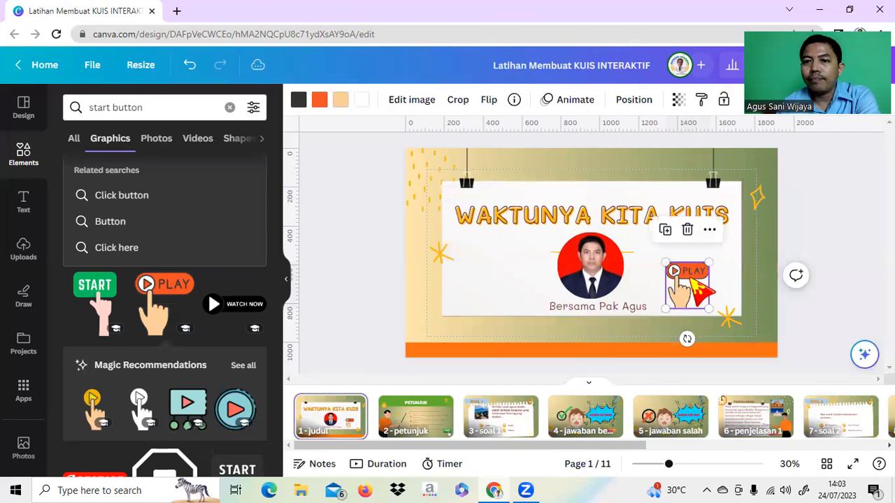
pyautogui.click(710, 232)
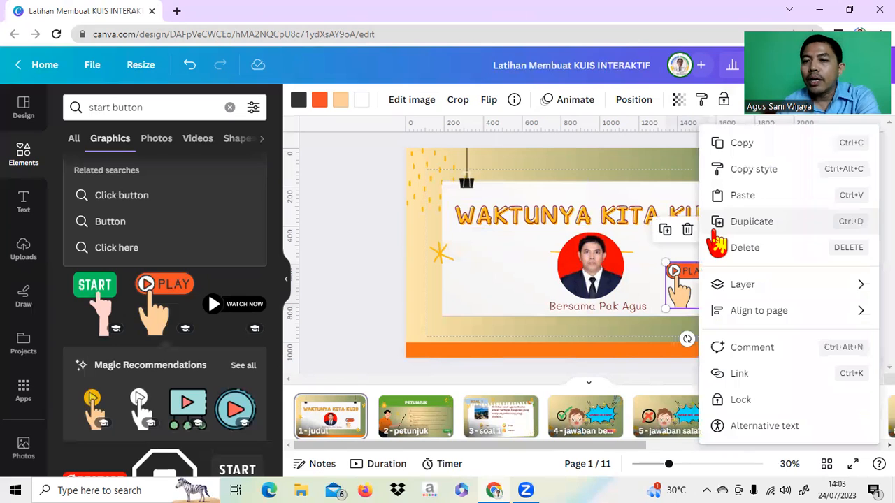
pyautogui.click(735, 378)
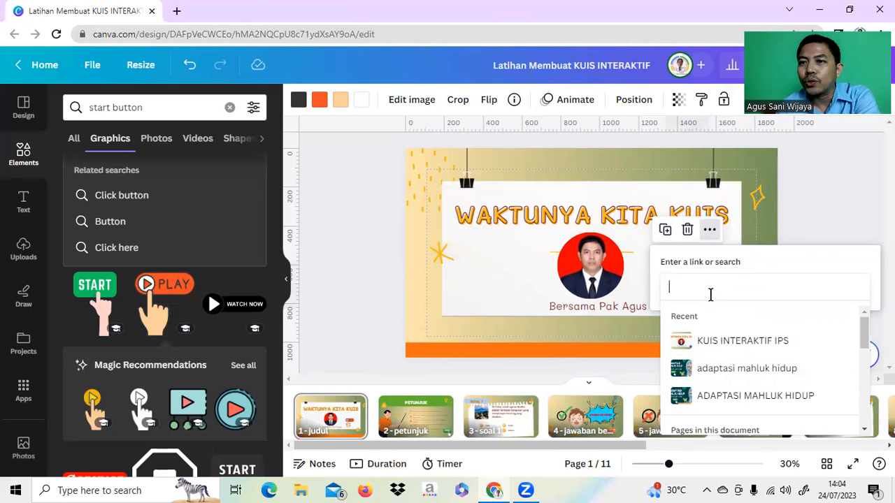
pyautogui.scroll(-1, 865, 336)
pyautogui.moveTo(865, 339); pyautogui.dragTo(865, 361)
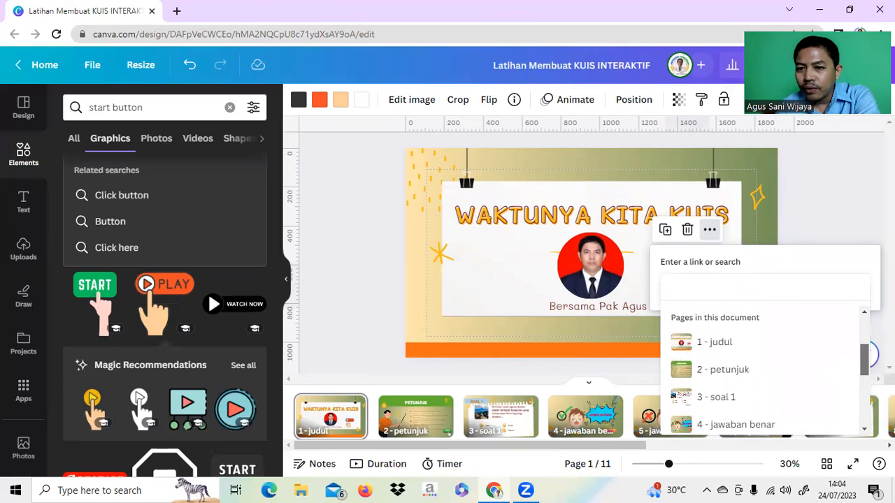
pyautogui.click(731, 385)
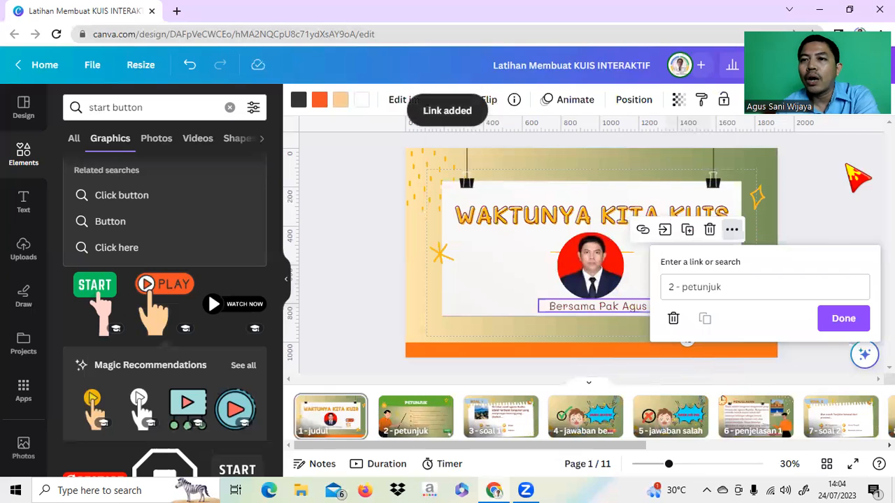
pyautogui.click(837, 322)
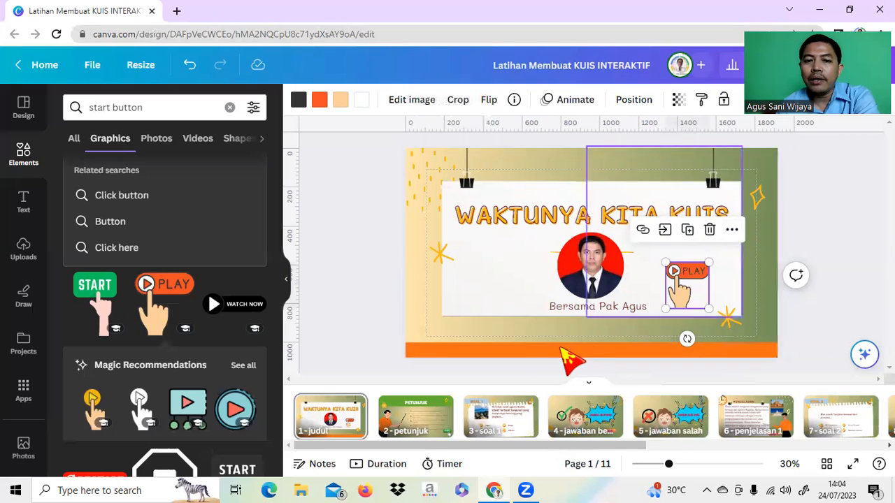
# Step: Link the START button on the petunjuk page to page 3 - soal 1
pyautogui.click(422, 417)
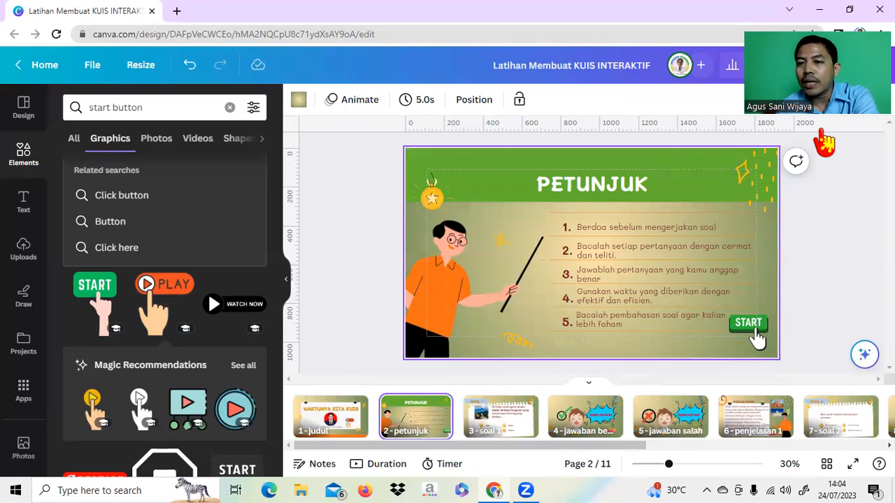
pyautogui.click(756, 337)
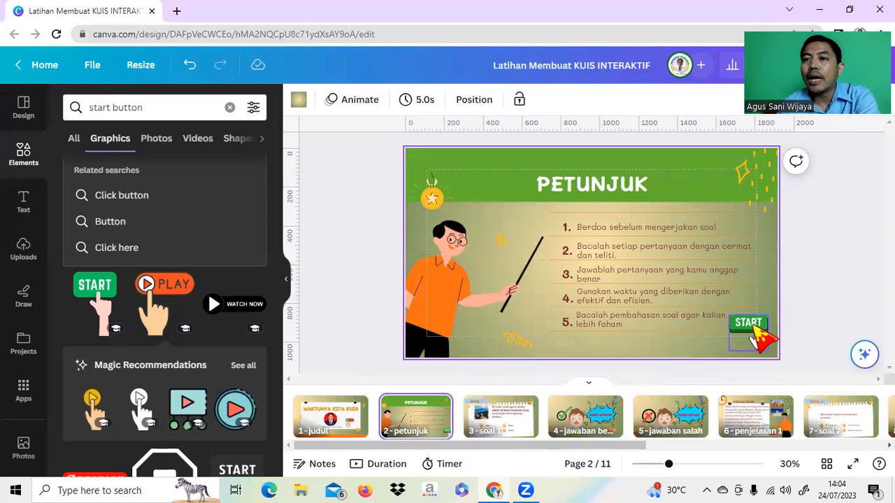
pyautogui.click(752, 329)
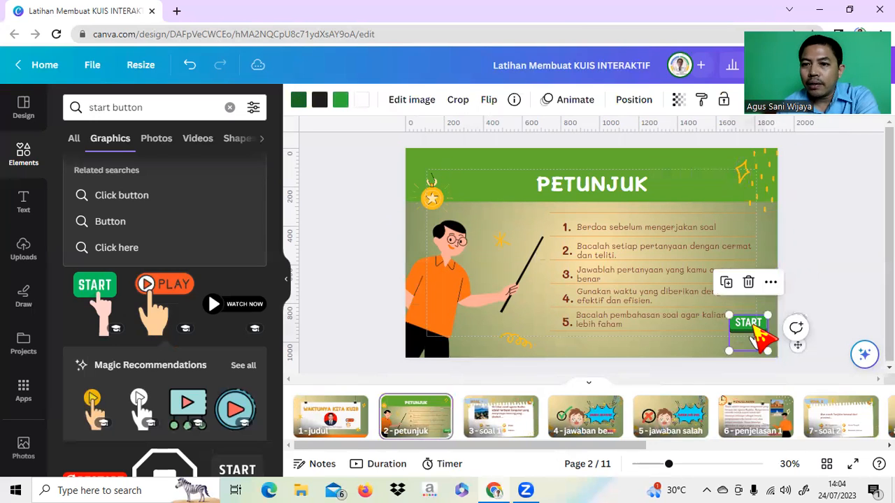
pyautogui.click(772, 287)
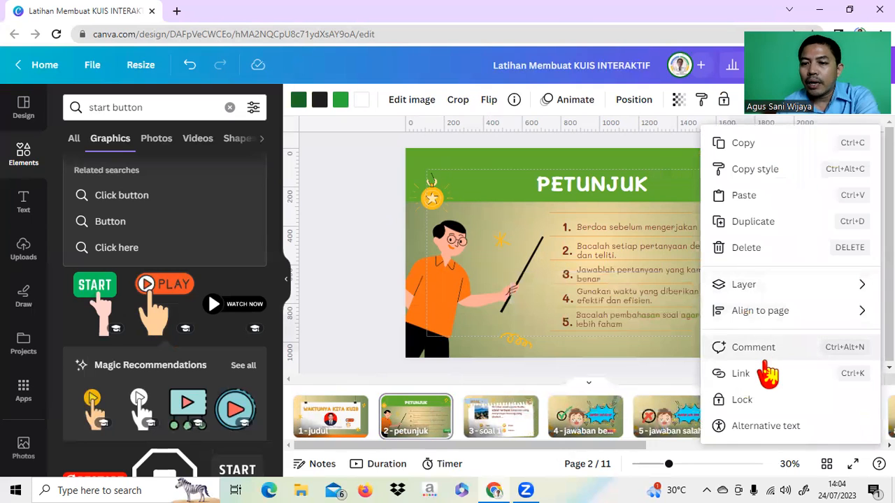
pyautogui.click(740, 375)
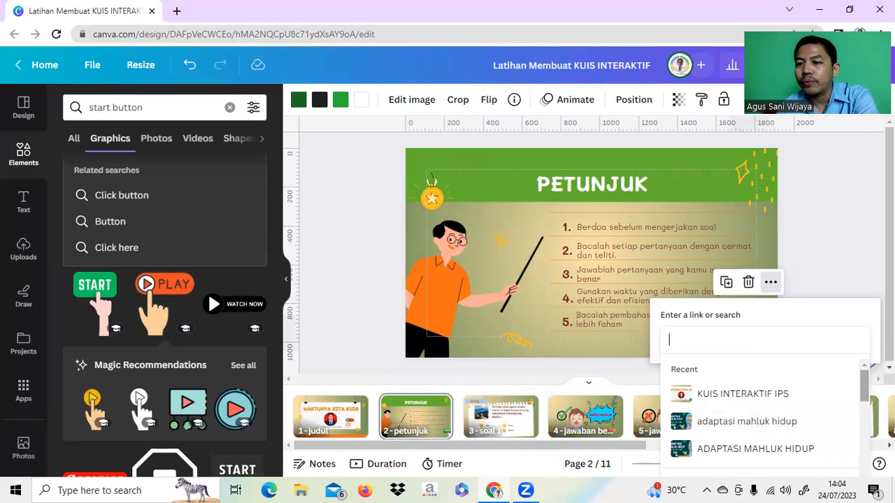
pyautogui.scroll(-5, 760, 423)
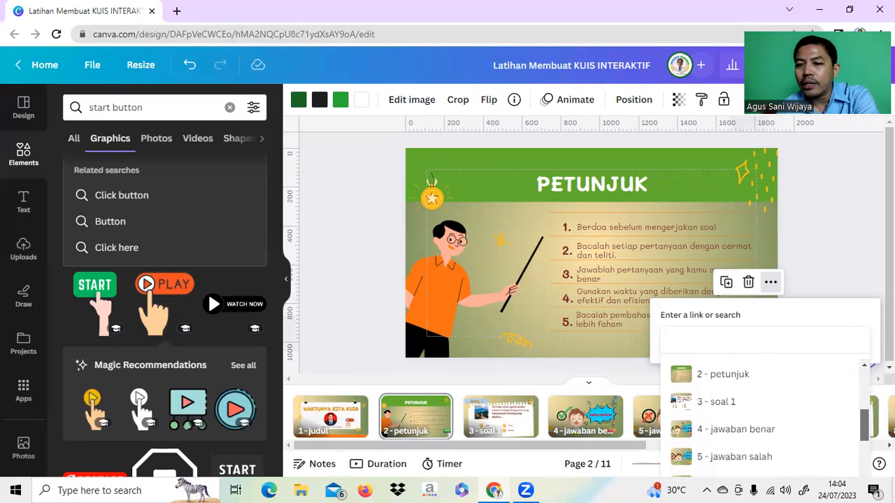
pyautogui.click(718, 395)
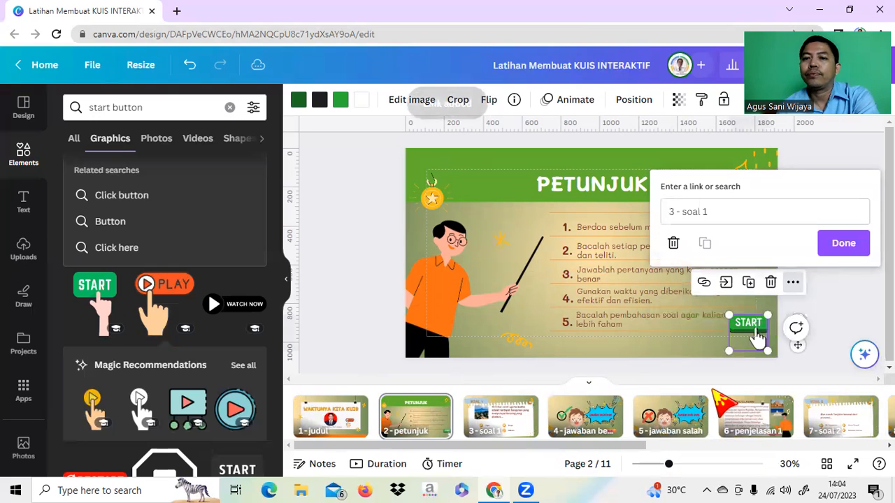
pyautogui.click(844, 245)
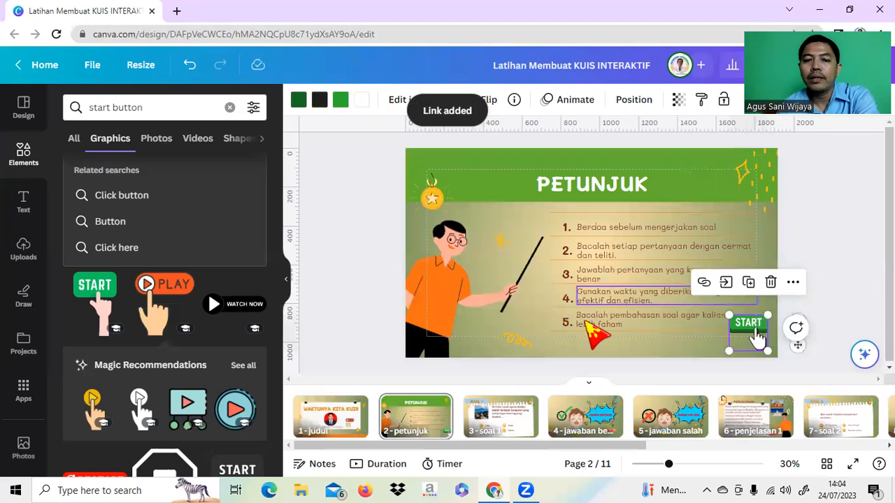
# Step: Open the soal 1 page and check which options the grouped answer A (Yupa) offers
pyautogui.click(500, 417)
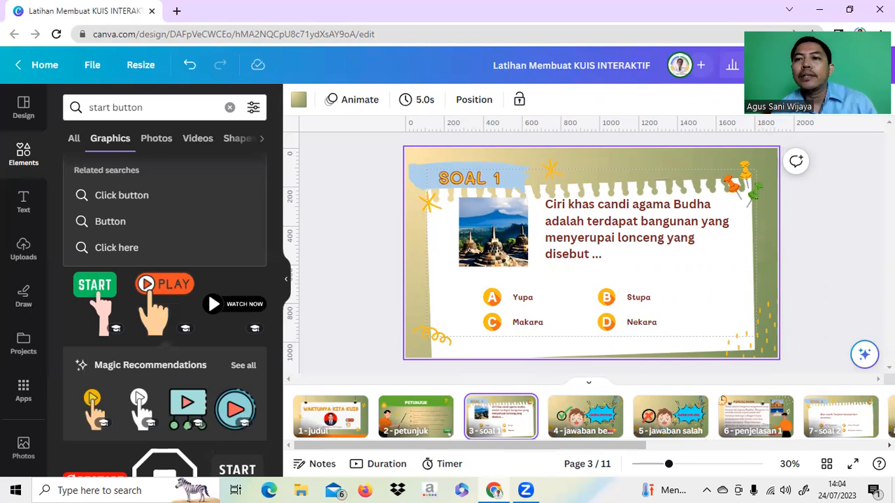
pyautogui.click(494, 300)
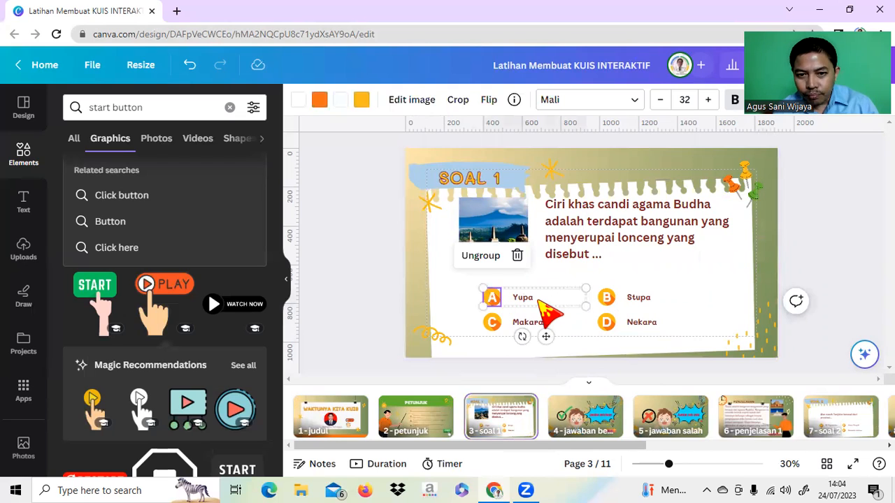
pyautogui.click(537, 300)
pyautogui.click(491, 298)
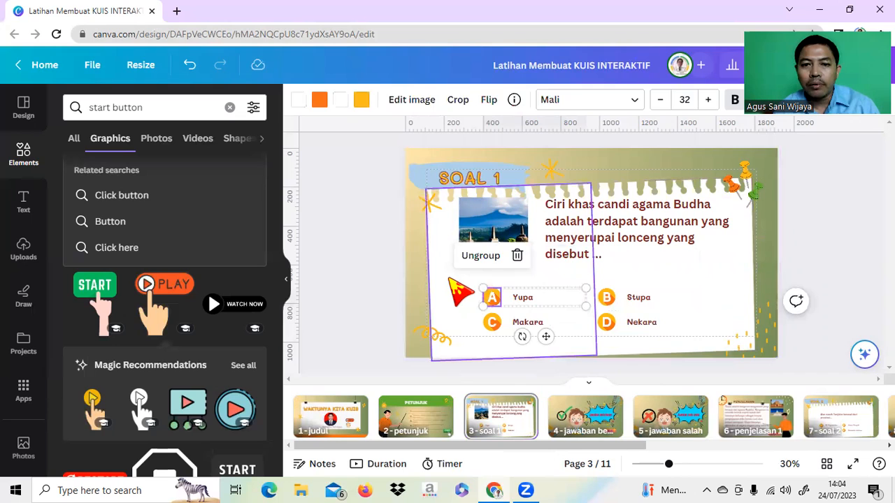
pyautogui.click(455, 290)
pyautogui.click(811, 268)
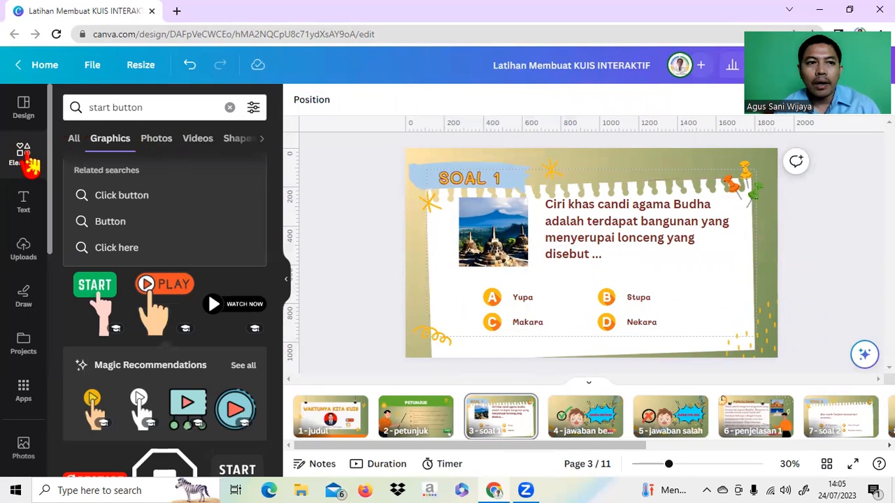
# Step: Search the graphics for "persegi panjang"
pyautogui.click(168, 108)
pyautogui.moveTo(168, 108); pyautogui.dragTo(81, 114)
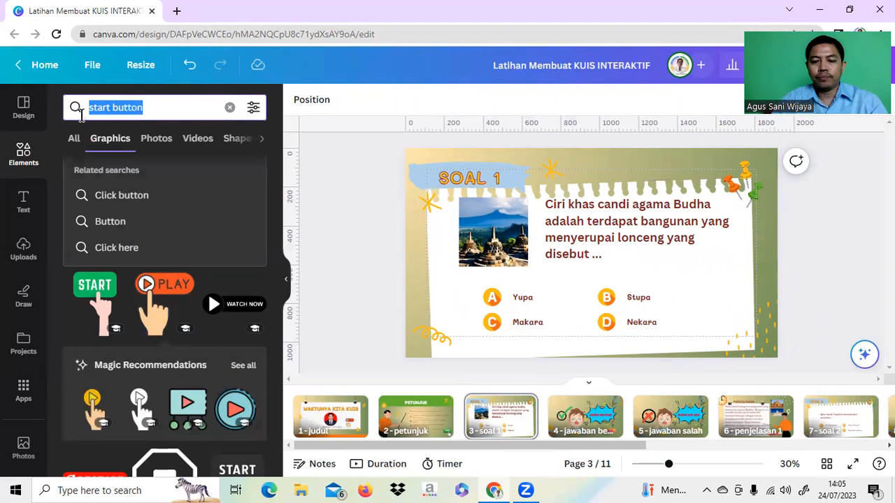
pyautogui.write('perseg')
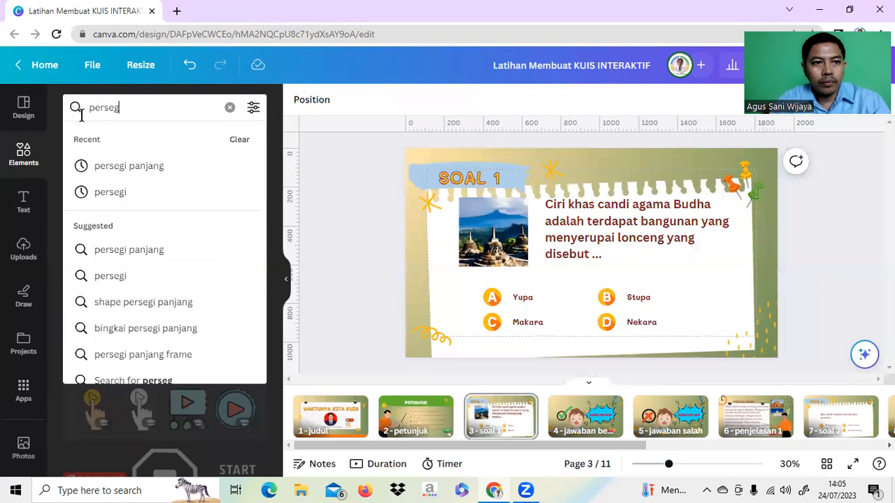
pyautogui.click(121, 170)
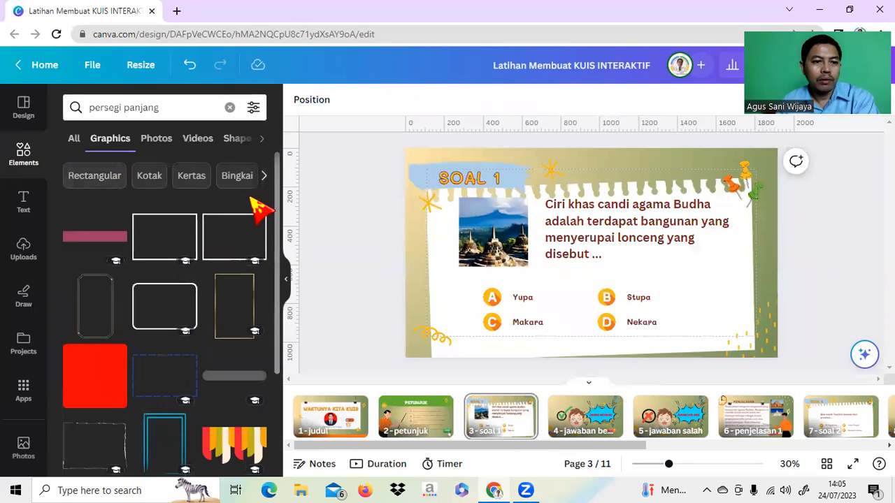
# Step: Add the blue-to-pink gradient rectangle to the soal 1 page, shrink it and place it exactly over answer A (Yupa)
pyautogui.scroll(-1, 224, 217)
pyautogui.scroll(-2, 224, 217)
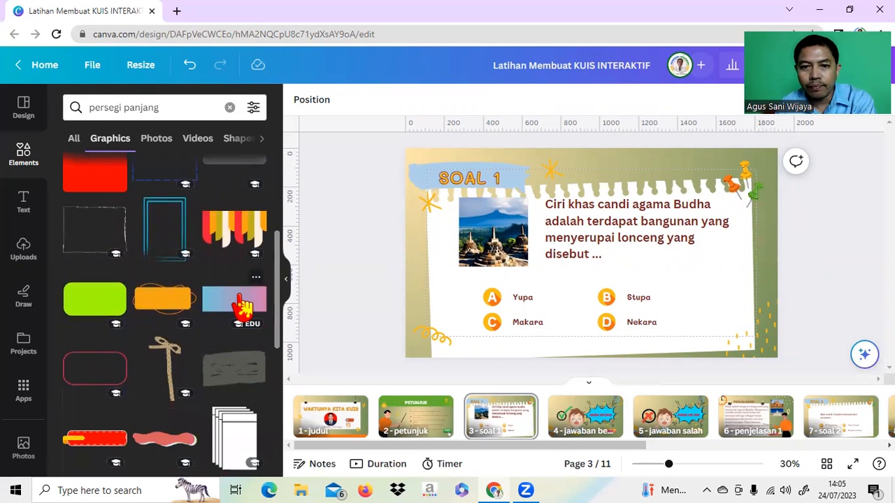
pyautogui.click(243, 306)
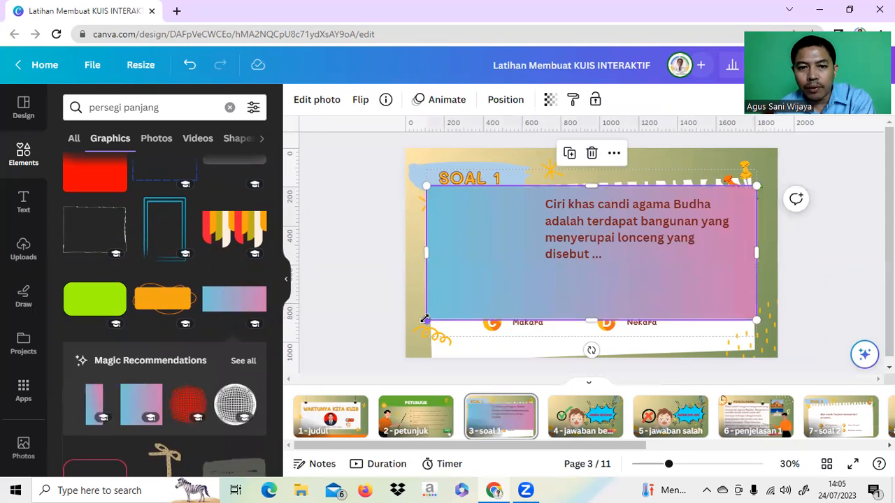
pyautogui.moveTo(501, 268); pyautogui.dragTo(668, 222)
pyautogui.moveTo(740, 203); pyautogui.dragTo(535, 302)
pyautogui.moveTo(502, 274); pyautogui.dragTo(518, 295)
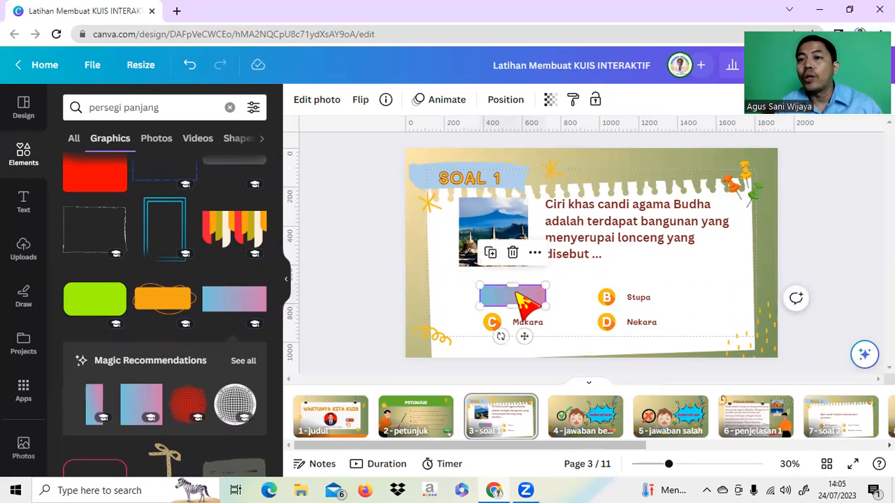
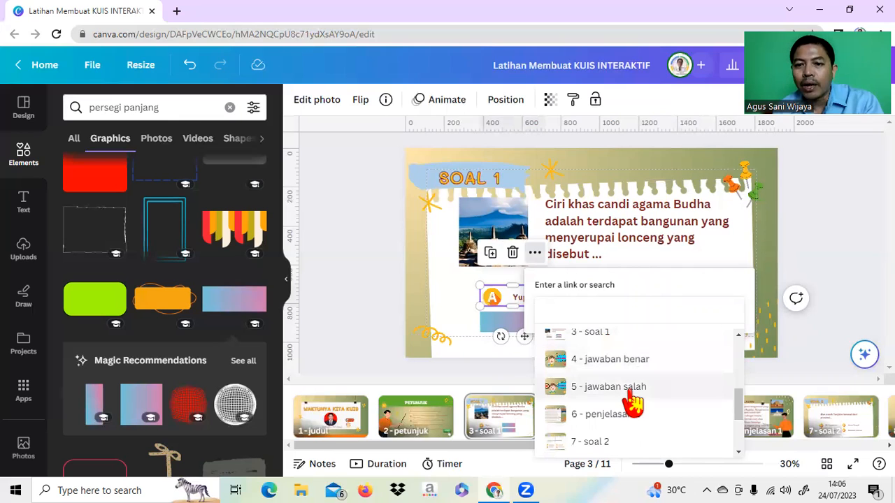
# Step: Link the transparent rectangle over answer A (Yupa) to page 5 - jawaban salah
pyautogui.click(634, 393)
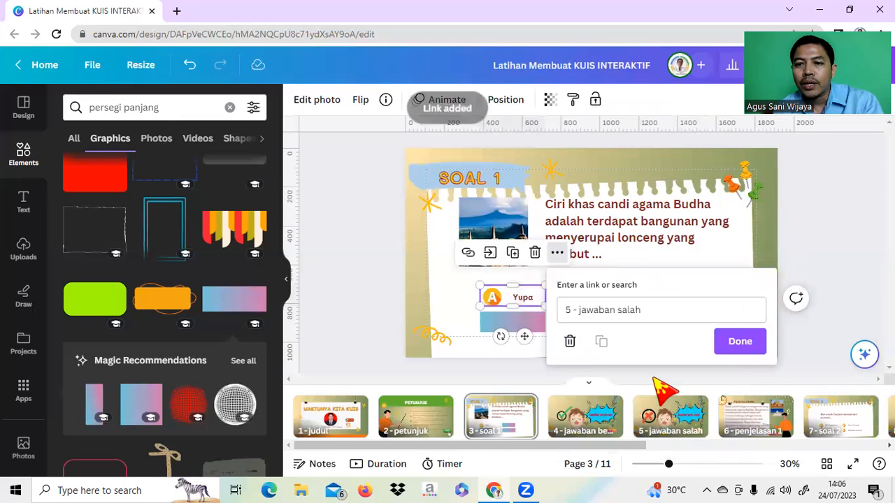
pyautogui.click(741, 343)
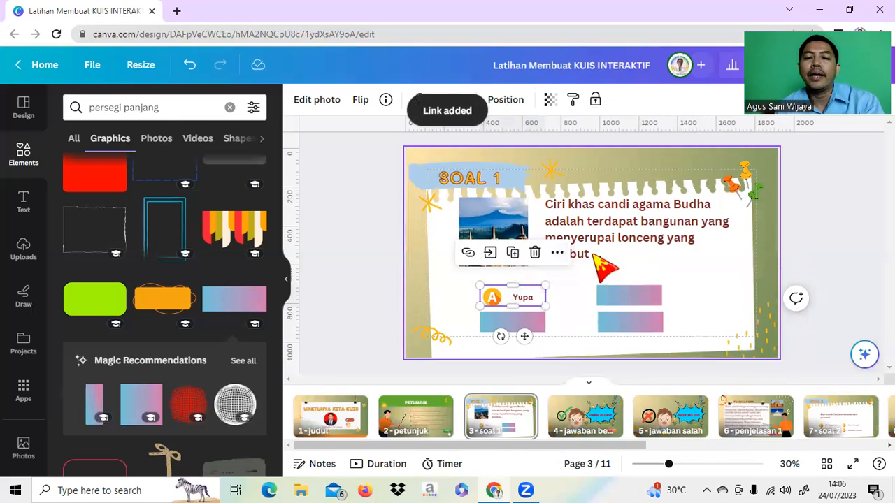
# Step: Set the transparency of the gradient rectangle over answer C (Makara) to 0
pyautogui.click(532, 324)
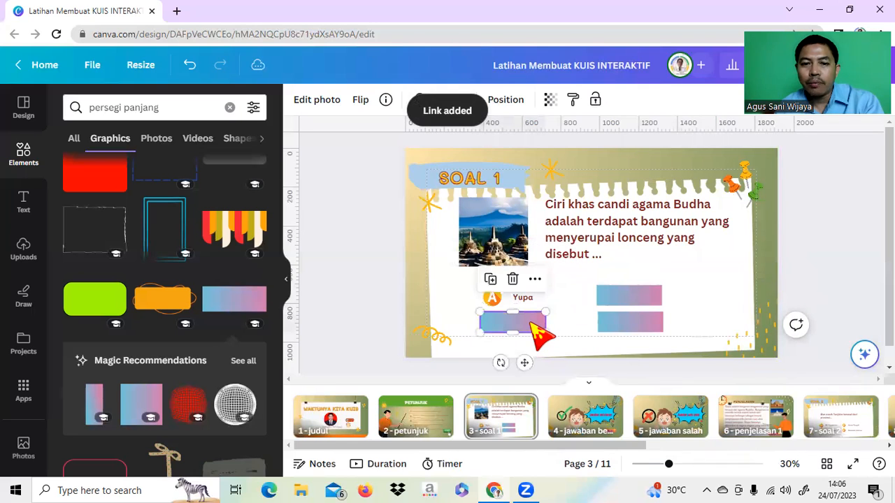
pyautogui.click(550, 99)
pyautogui.moveTo(553, 153); pyautogui.dragTo(424, 152)
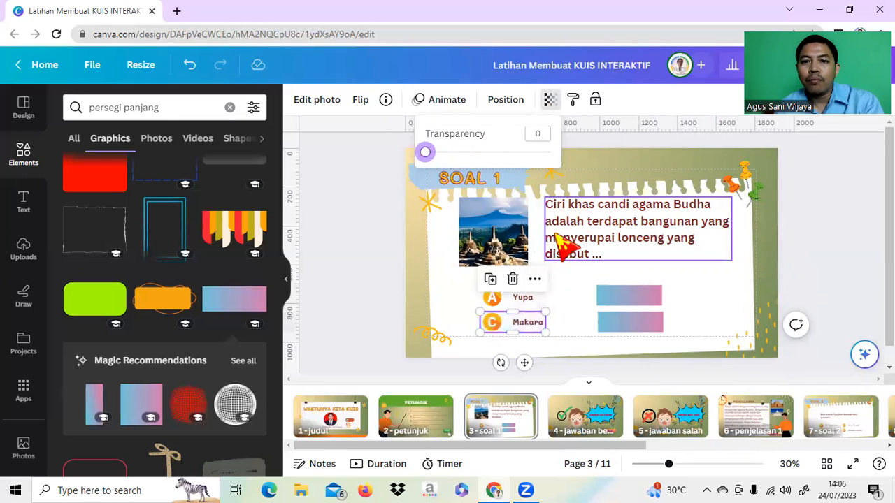
# Step: Link the transparent rectangle over answer C (Makara) to page 5 - jawaban salah
pyautogui.click(536, 282)
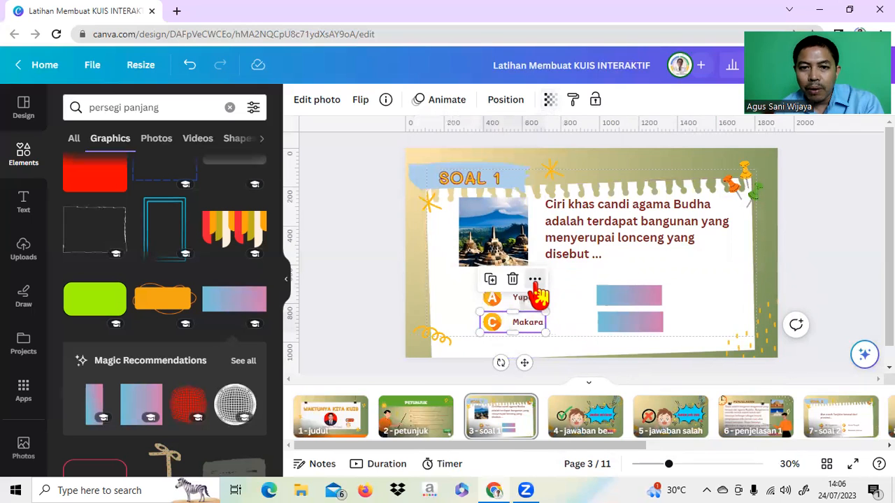
pyautogui.moveTo(539, 293)
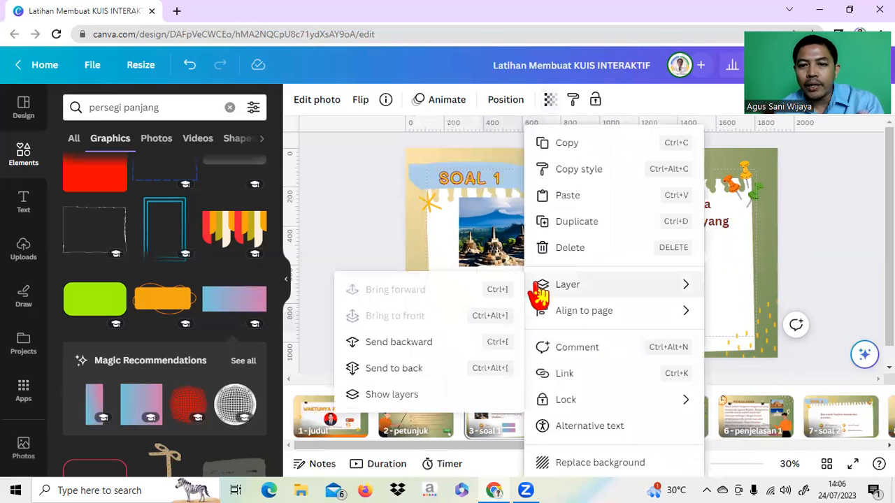
pyautogui.click(570, 376)
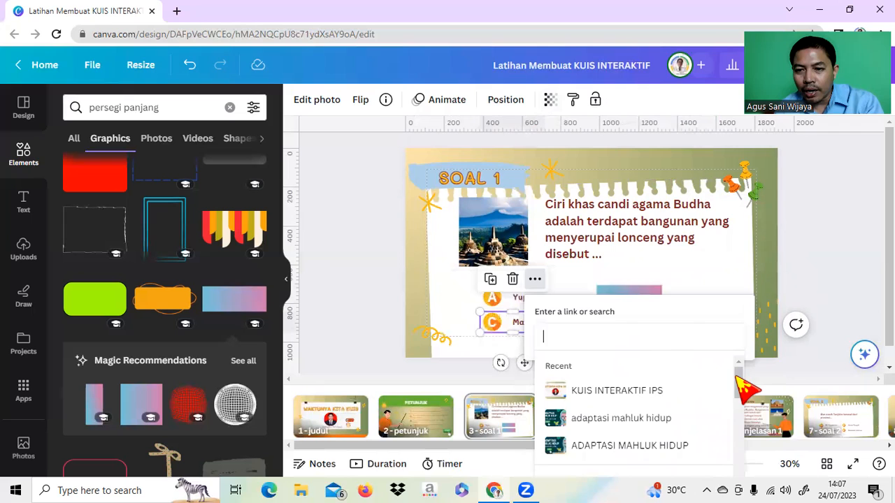
pyautogui.moveTo(739, 381); pyautogui.dragTo(739, 428)
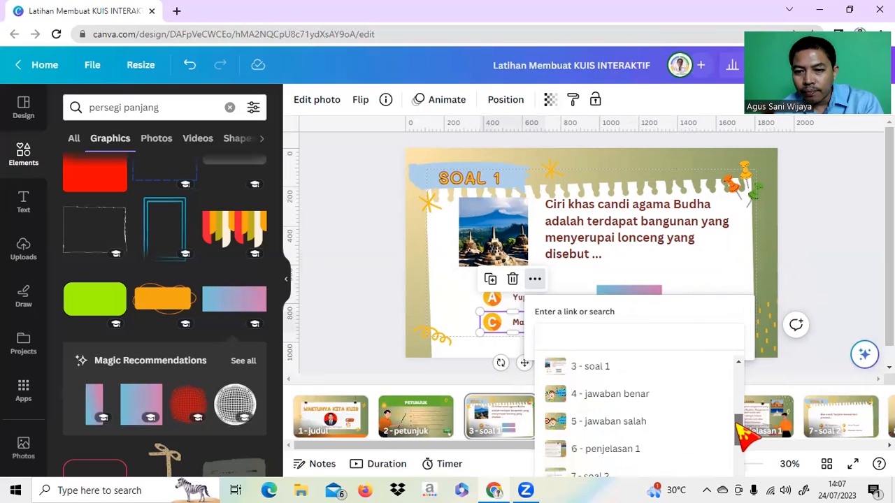
pyautogui.click(633, 432)
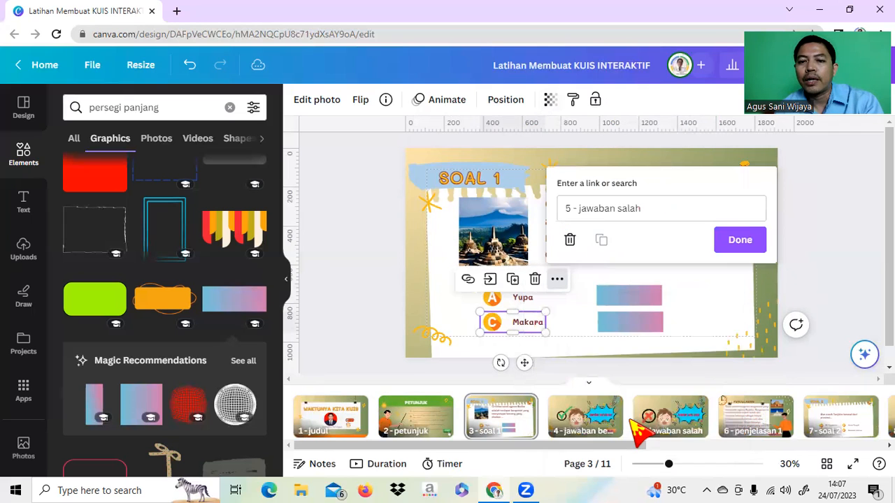
pyautogui.click(731, 241)
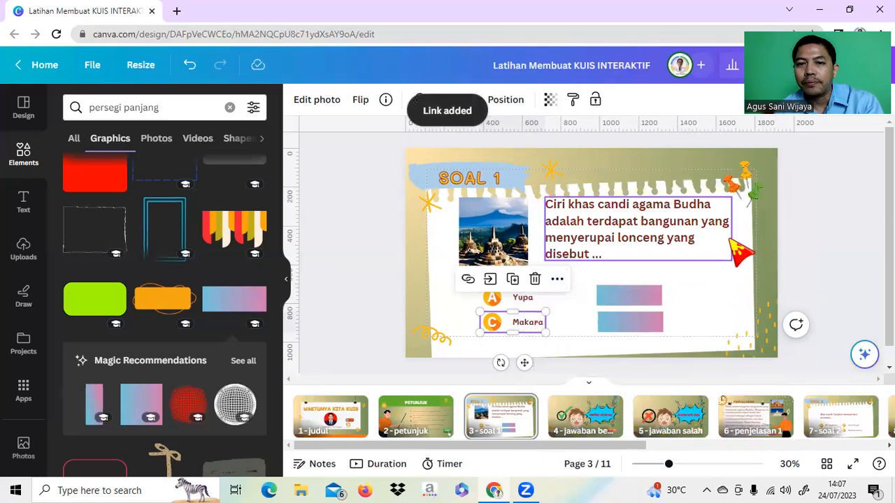
pyautogui.click(719, 313)
# Step: Make the gradient rectangle over answer B (Stupa) fully transparent and link it to page 4 - jawaban benar
pyautogui.click(640, 303)
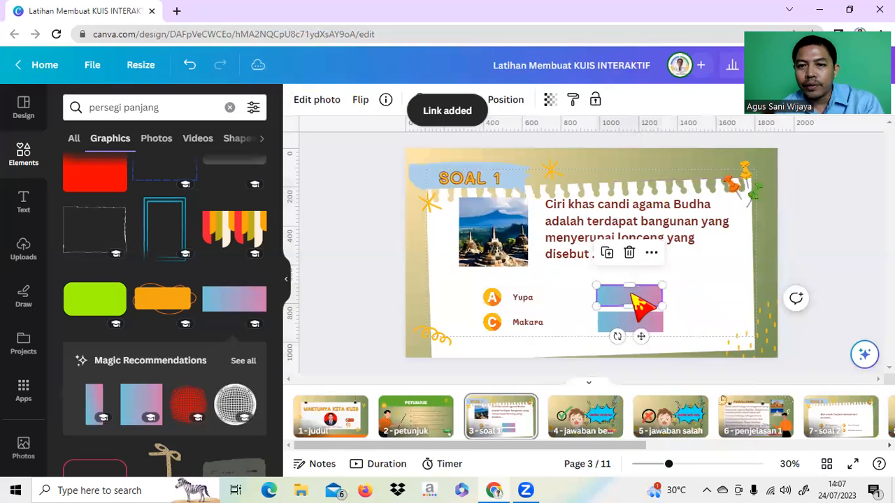
pyautogui.click(550, 100)
pyautogui.moveTo(551, 152); pyautogui.dragTo(426, 152)
pyautogui.click(652, 254)
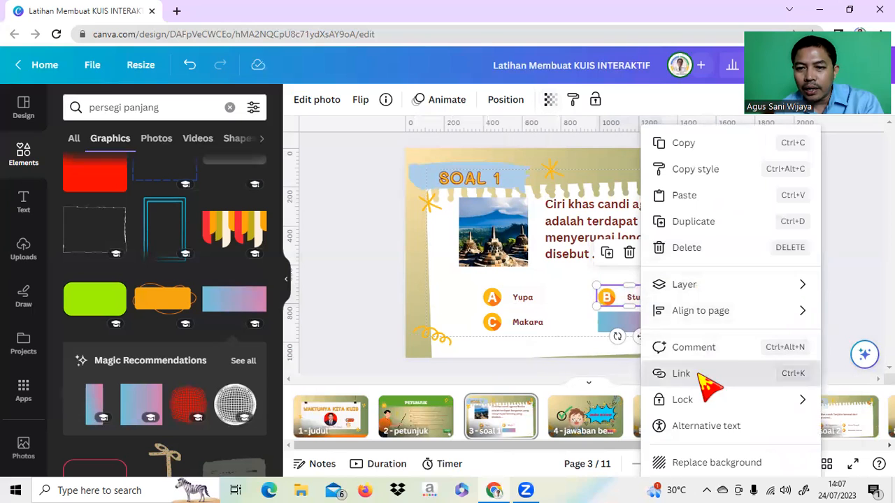
pyautogui.click(692, 374)
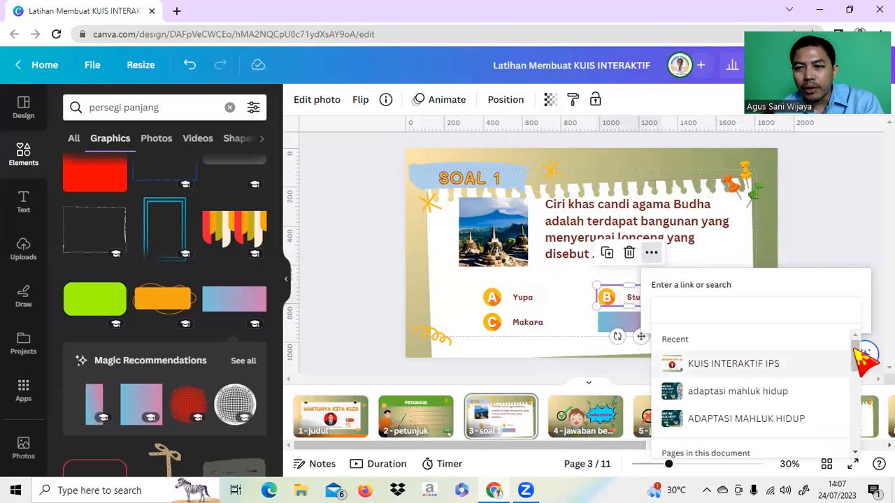
pyautogui.moveTo(855, 349); pyautogui.dragTo(835, 406)
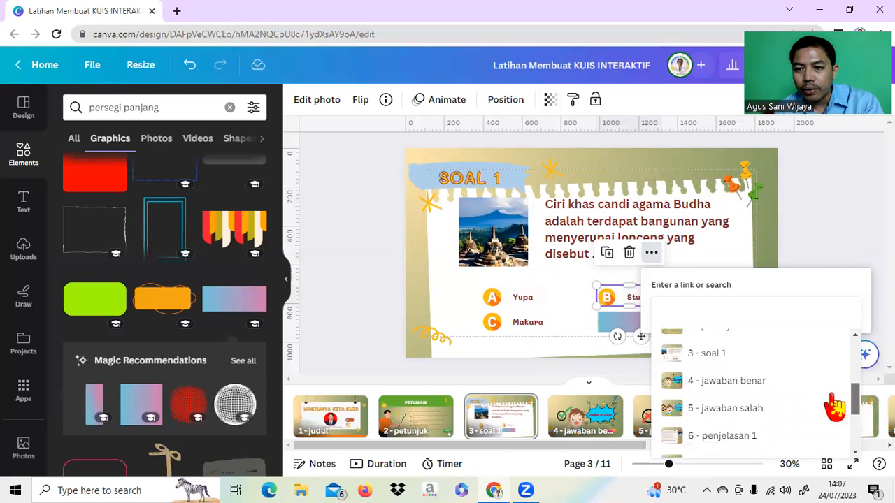
pyautogui.click(759, 384)
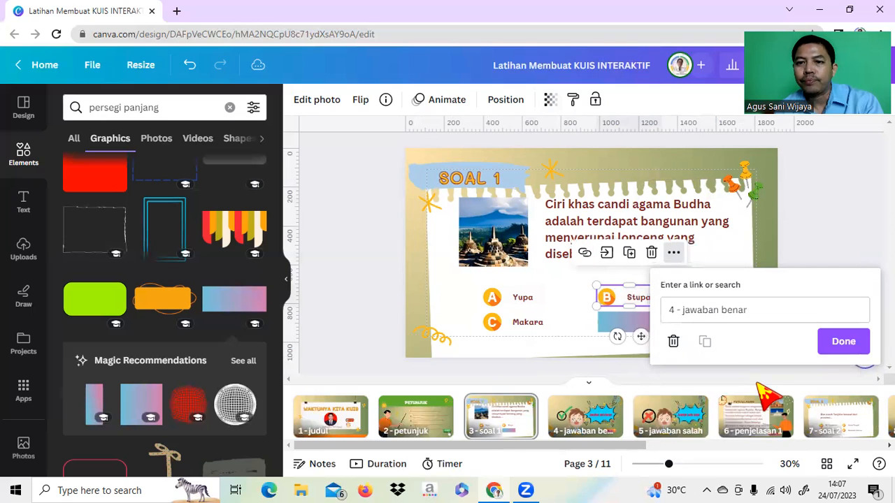
pyautogui.click(846, 342)
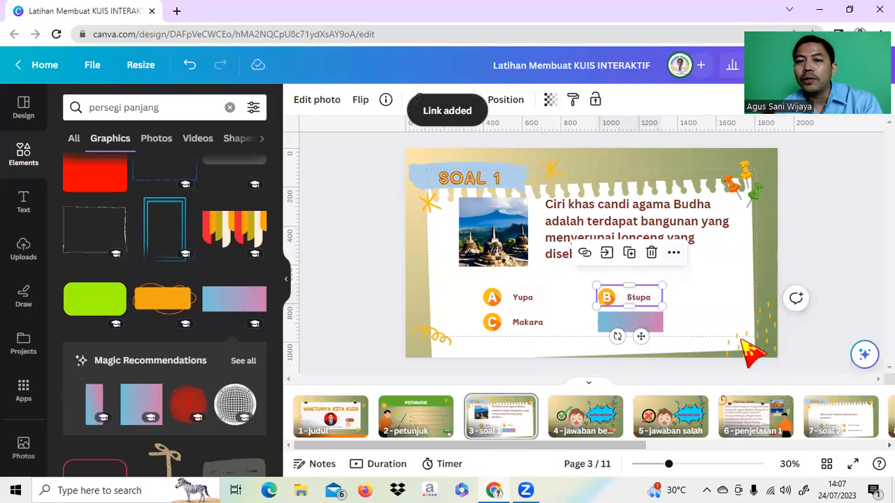
# Step: Set the transparency of the gradient rectangle over answer D (Nekara) to 2 and link it to page 5 - jawaban salah
pyautogui.click(642, 327)
pyautogui.click(549, 103)
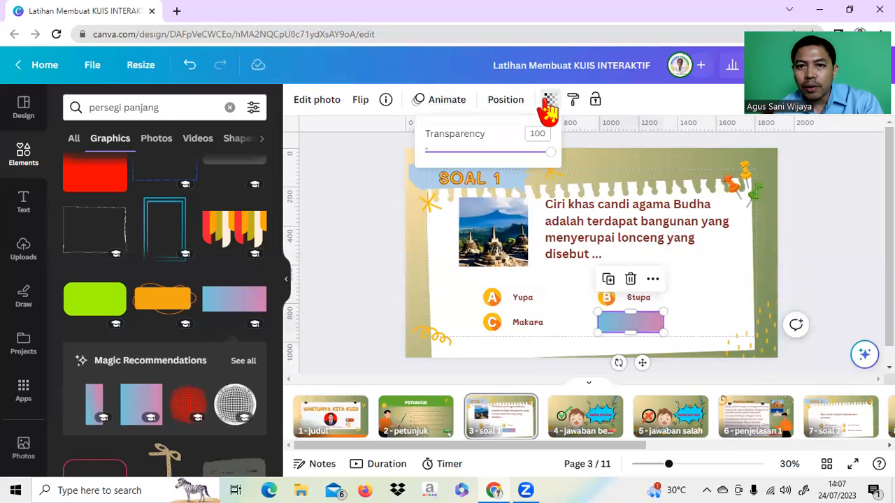
pyautogui.moveTo(553, 156); pyautogui.dragTo(429, 168)
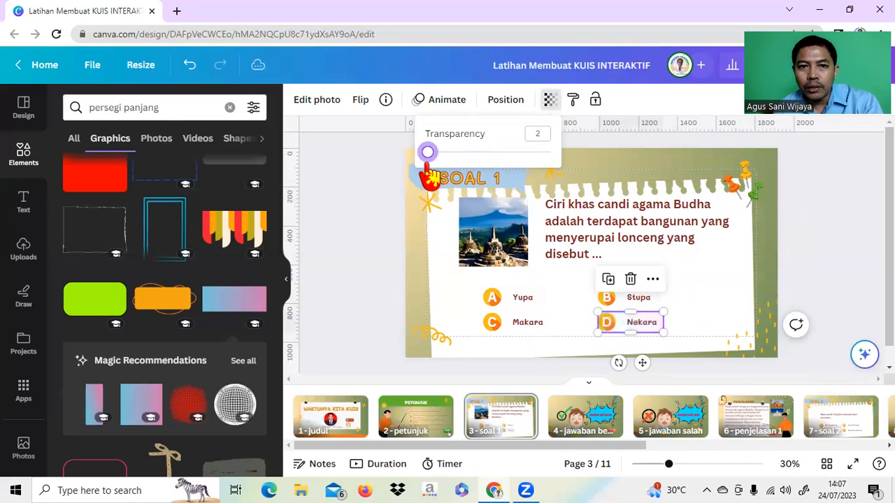
pyautogui.click(654, 280)
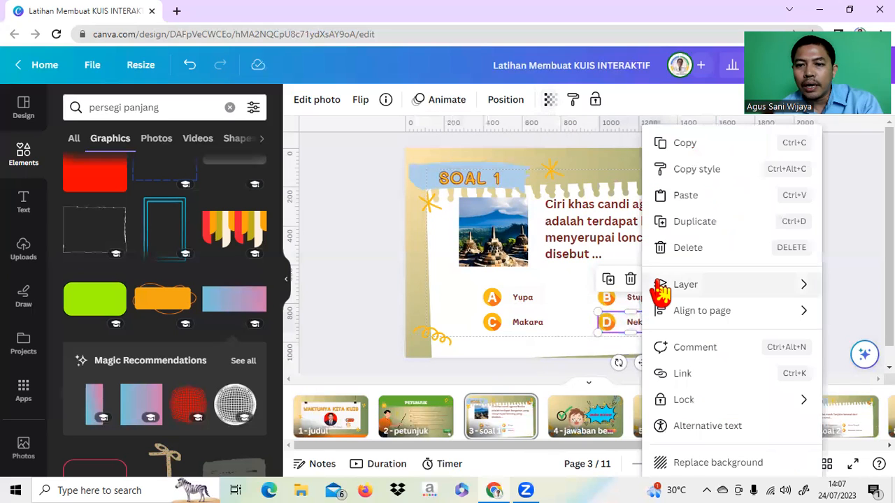
pyautogui.click(691, 374)
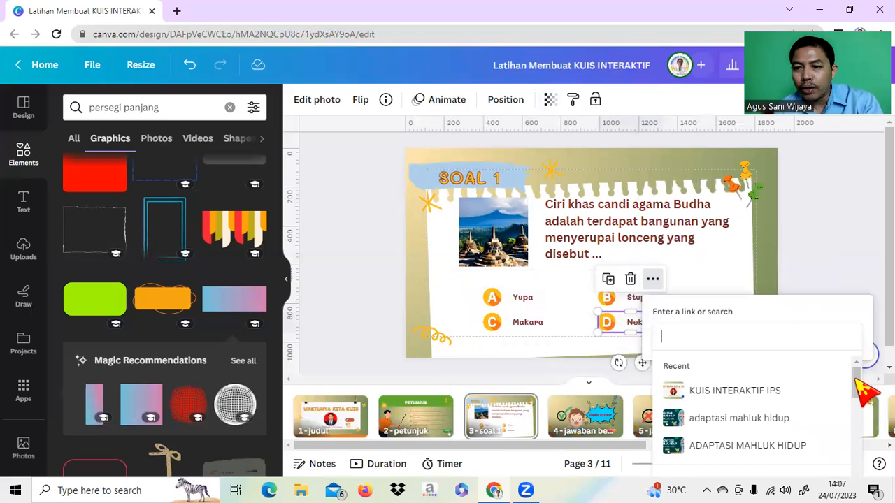
pyautogui.scroll(-5, 867, 419)
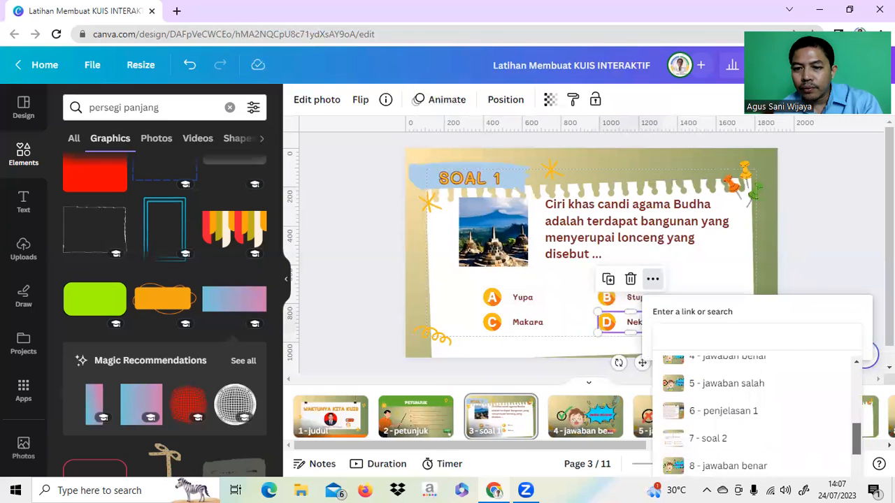
pyautogui.click(748, 384)
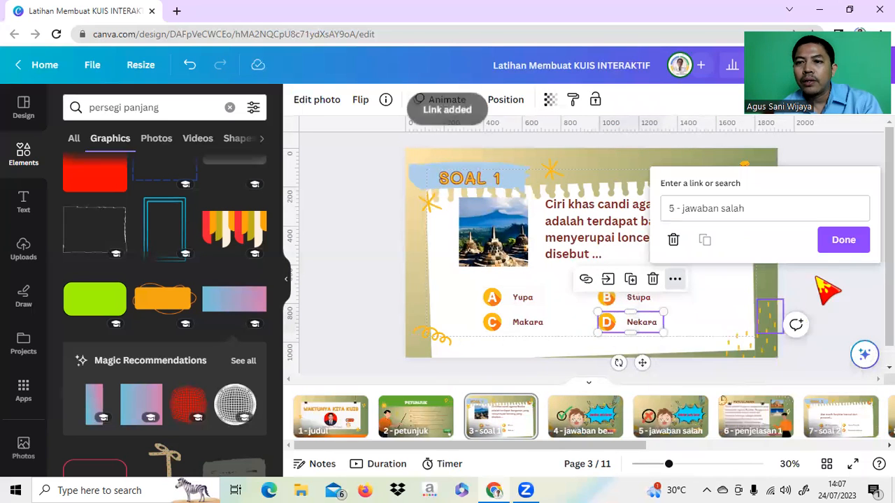
pyautogui.click(833, 245)
pyautogui.click(832, 245)
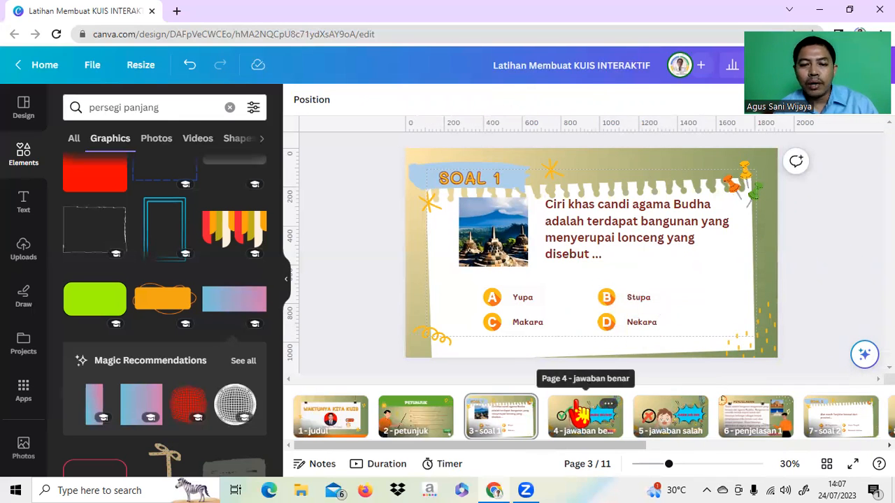
# Step: Open page 4 - jawaban benar, then search the graphics for "next button" and browse the button designs
pyautogui.click(579, 414)
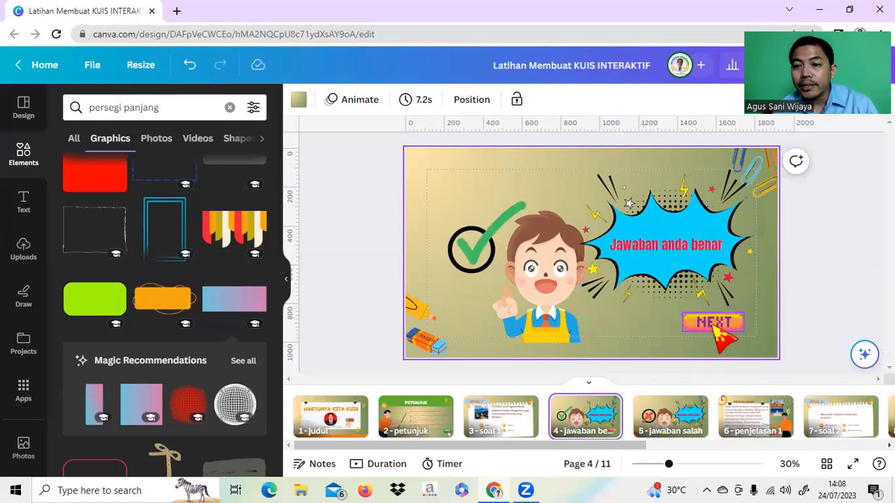
pyautogui.click(720, 334)
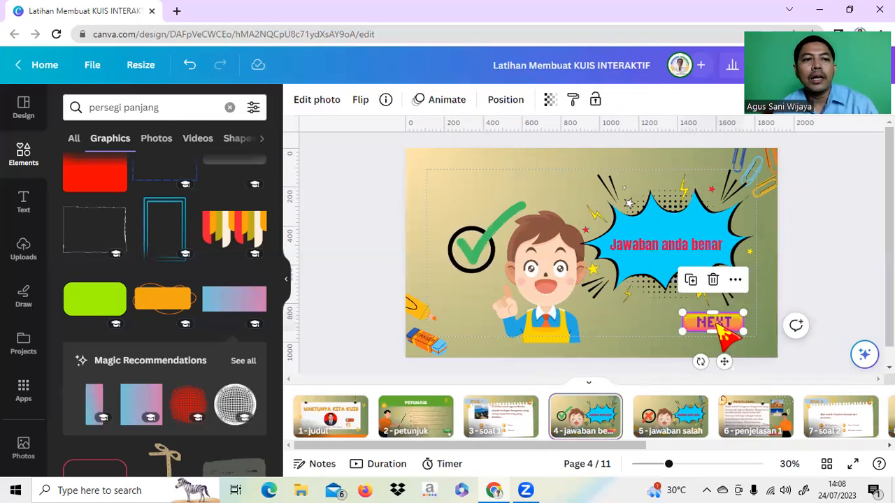
pyautogui.click(181, 105)
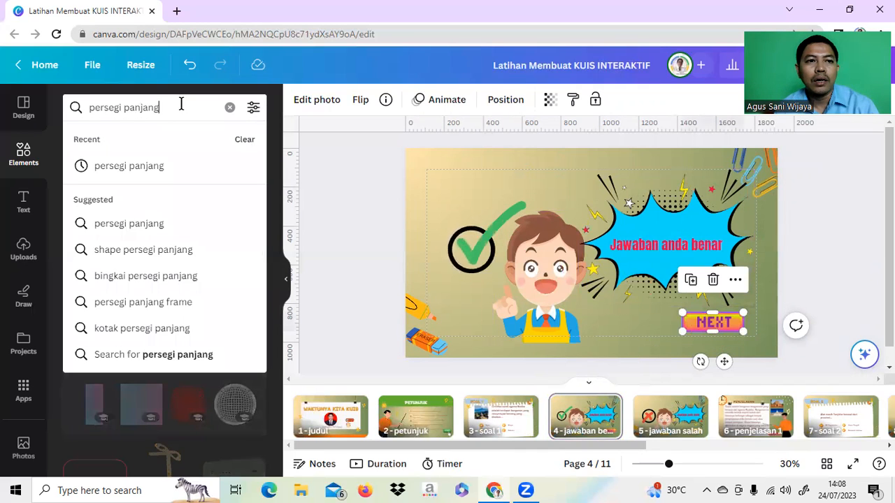
pyautogui.moveTo(181, 105); pyautogui.dragTo(62, 106)
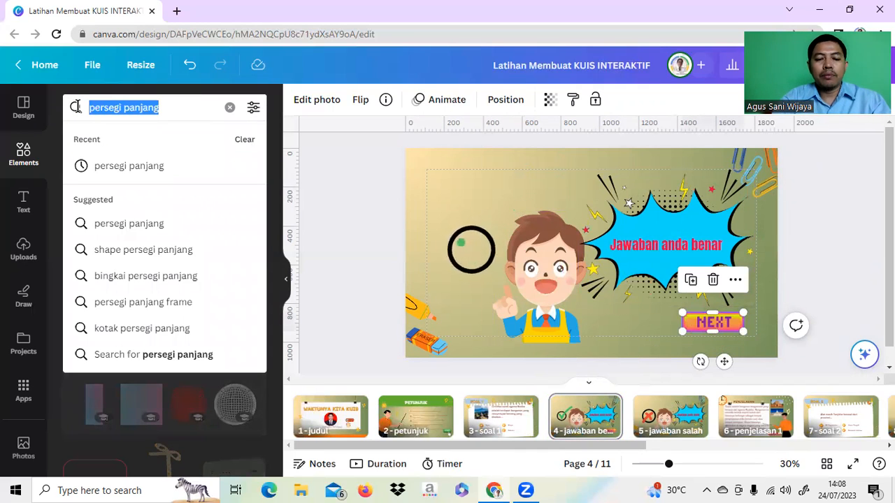
pyautogui.write('next')
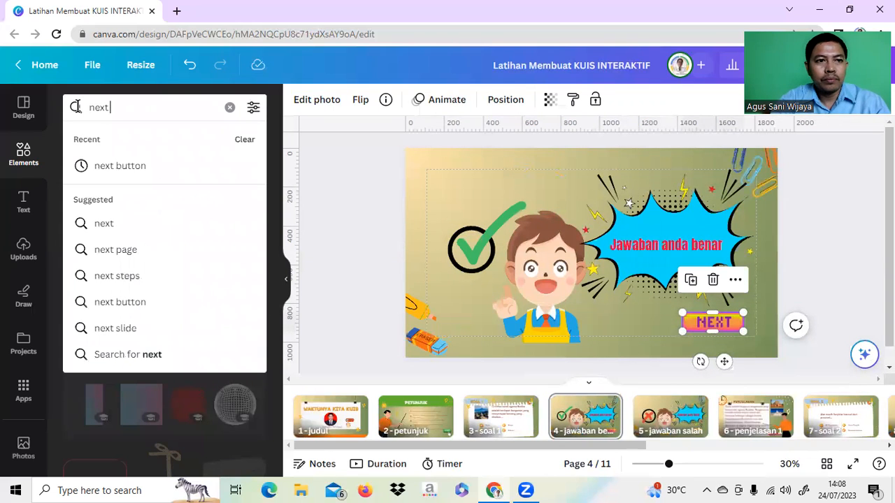
pyautogui.click(136, 166)
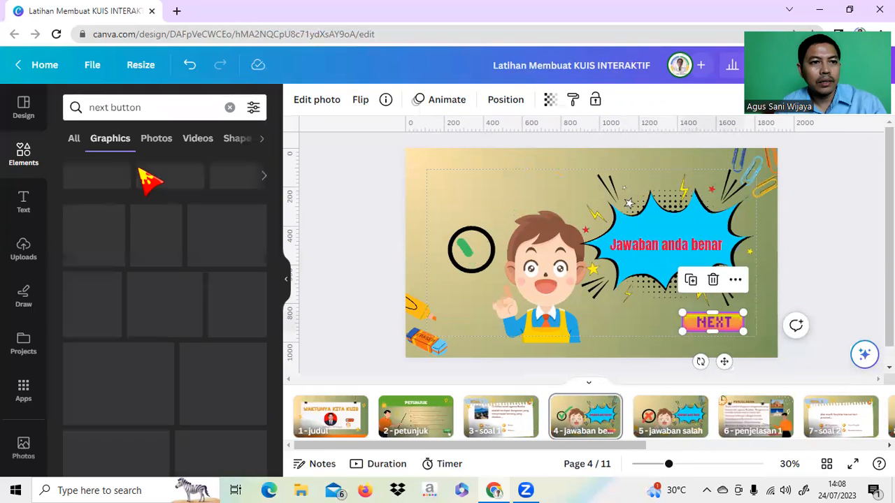
pyautogui.scroll(-5, 214, 290)
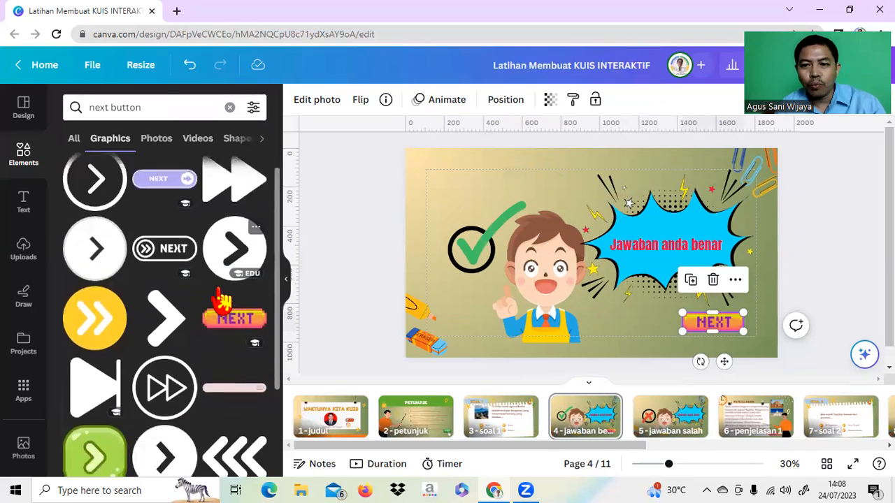
pyautogui.scroll(-3, 223, 301)
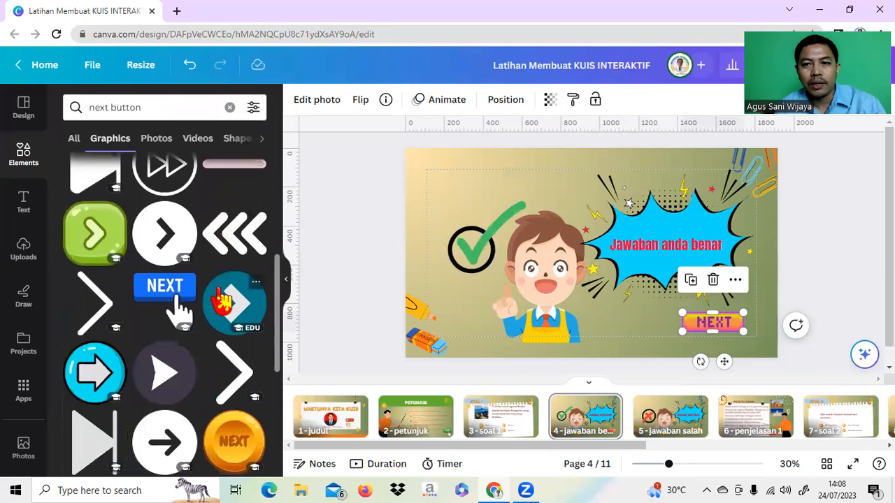
# Step: Link the NEXT button on the jawaban benar page to page 6 - penjelasan 1
pyautogui.click(802, 305)
pyautogui.click(722, 319)
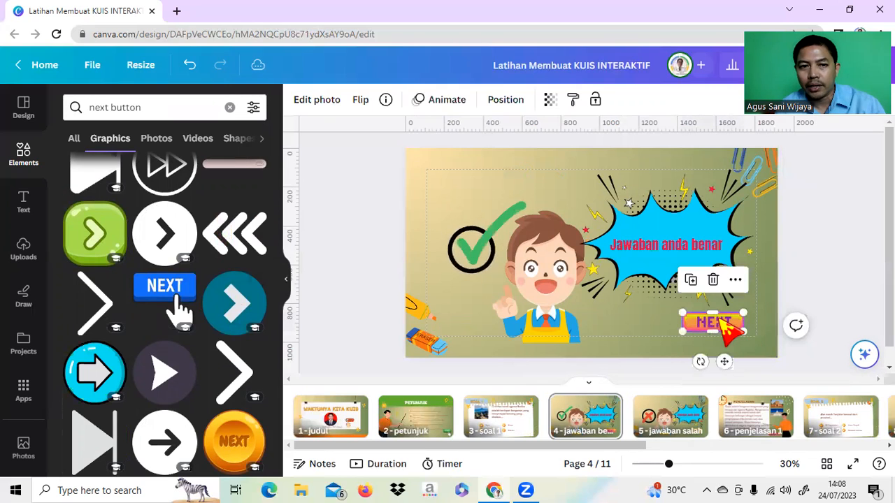
pyautogui.click(286, 279)
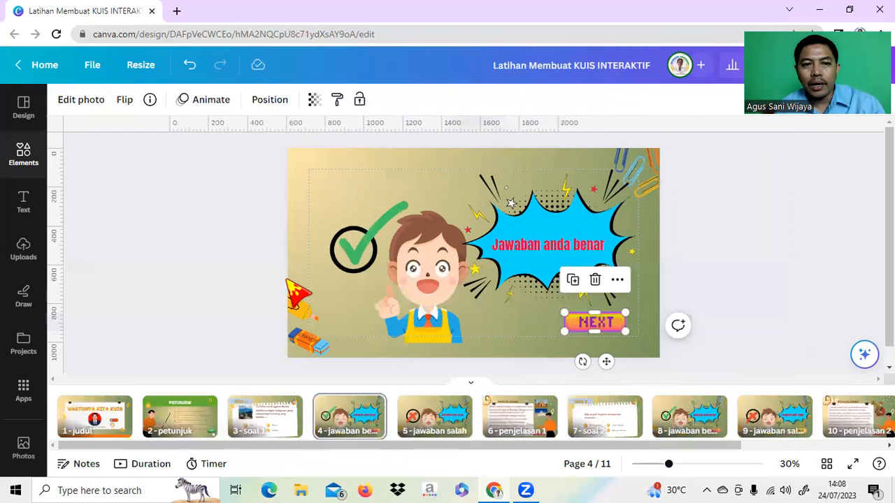
pyautogui.click(619, 283)
pyautogui.moveTo(620, 293)
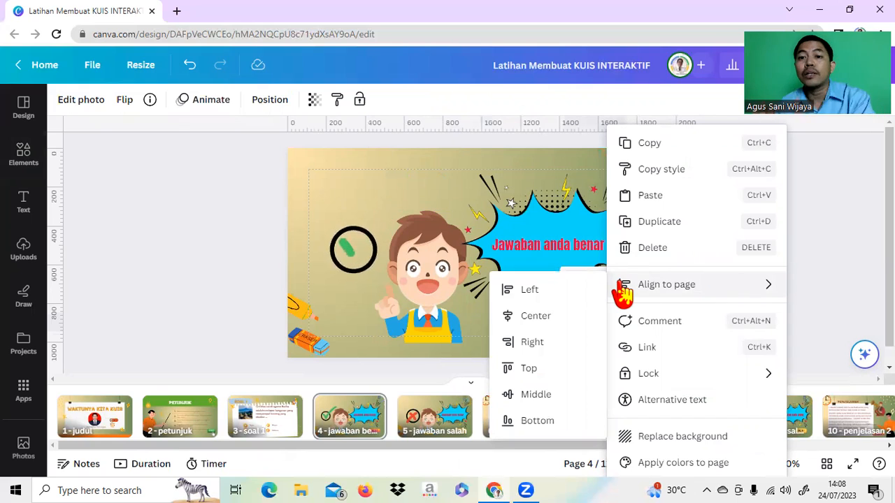
pyautogui.click(650, 350)
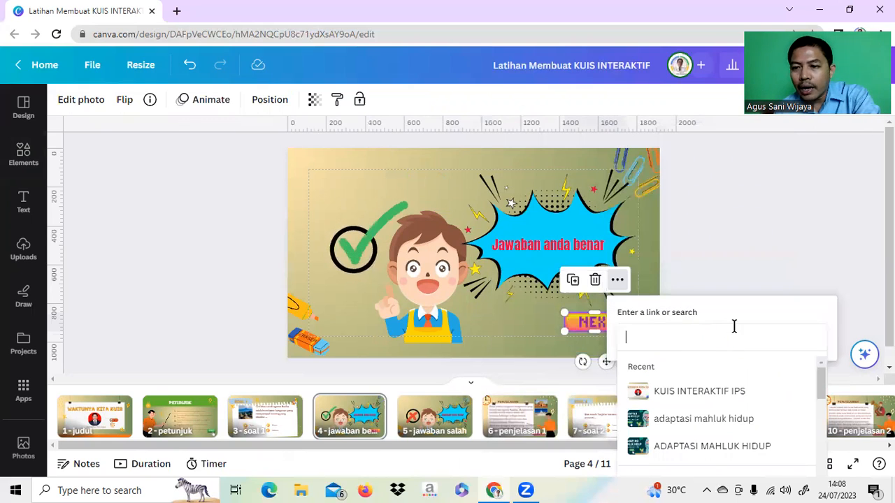
pyautogui.scroll(-5, 792, 396)
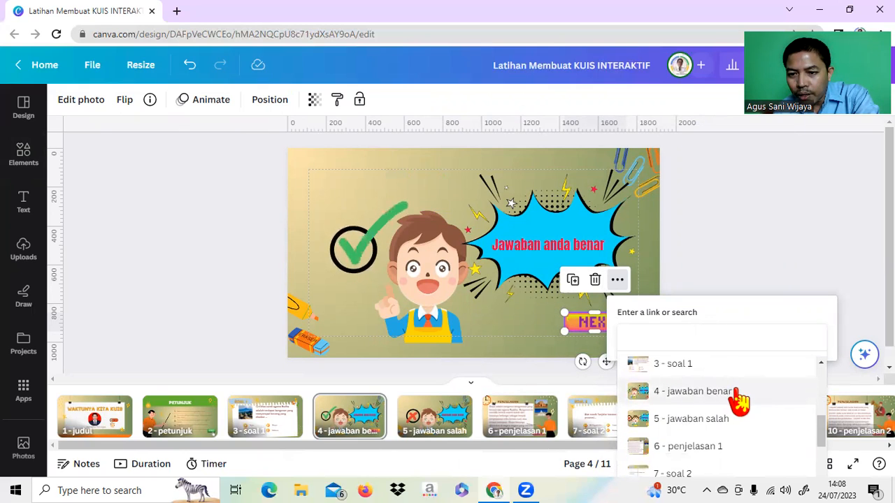
pyautogui.click(704, 451)
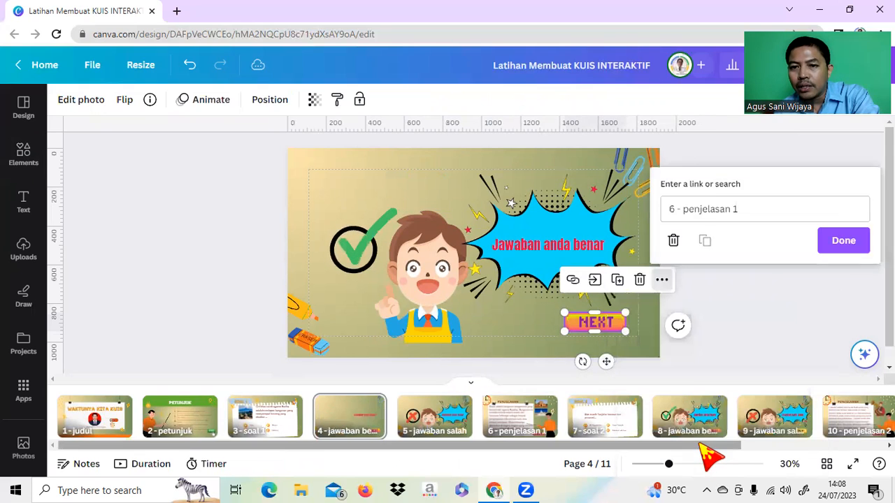
pyautogui.click(830, 251)
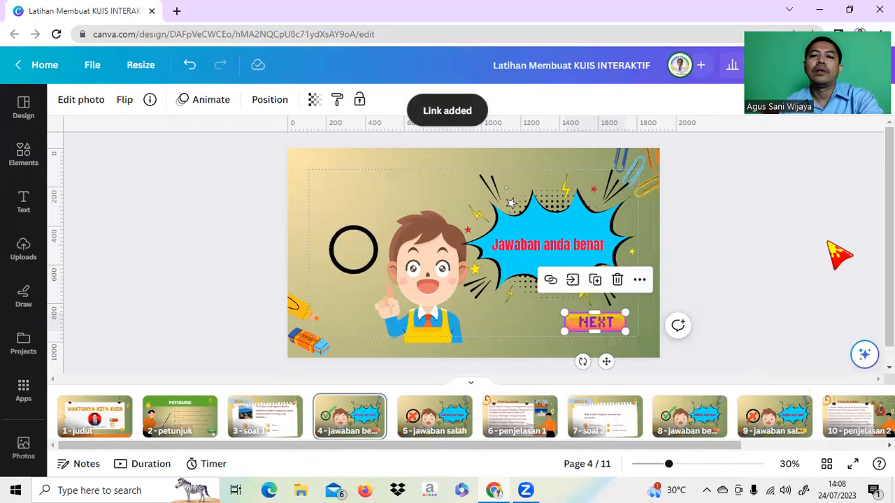
pyautogui.click(738, 235)
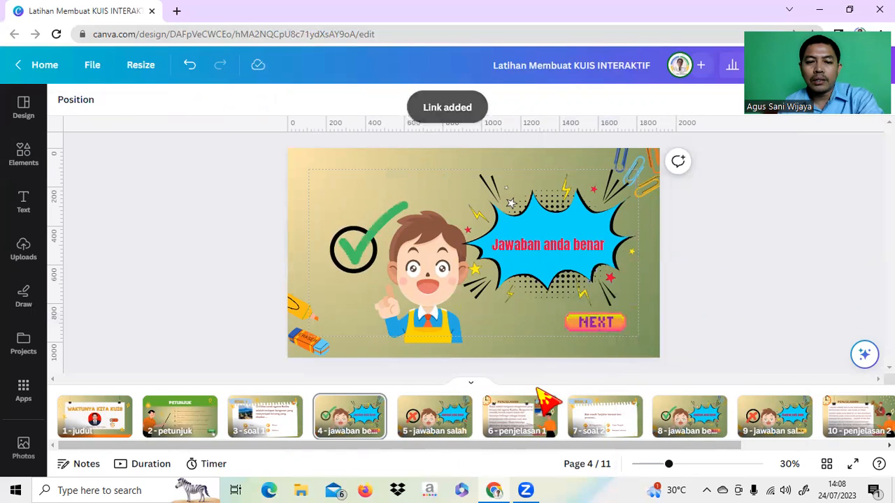
# Step: Link the BACK button on page 5 - jawaban salah to page 3 - soal 1
pyautogui.click(451, 405)
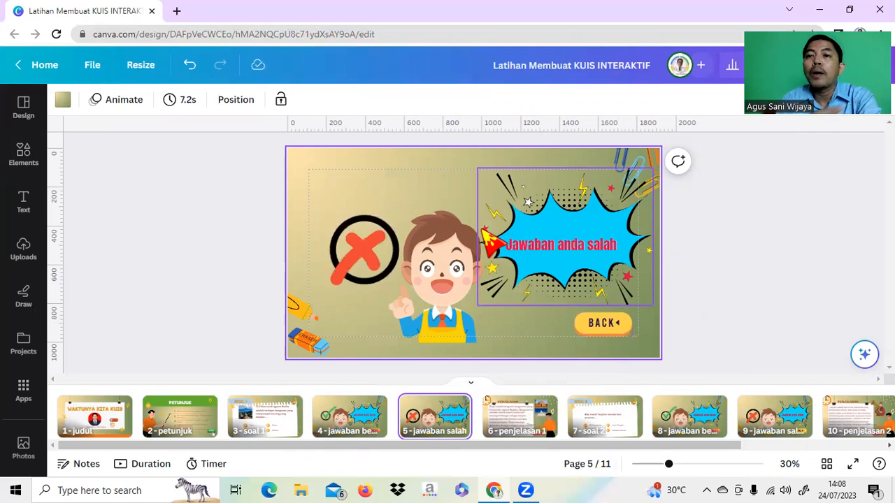
pyautogui.click(605, 336)
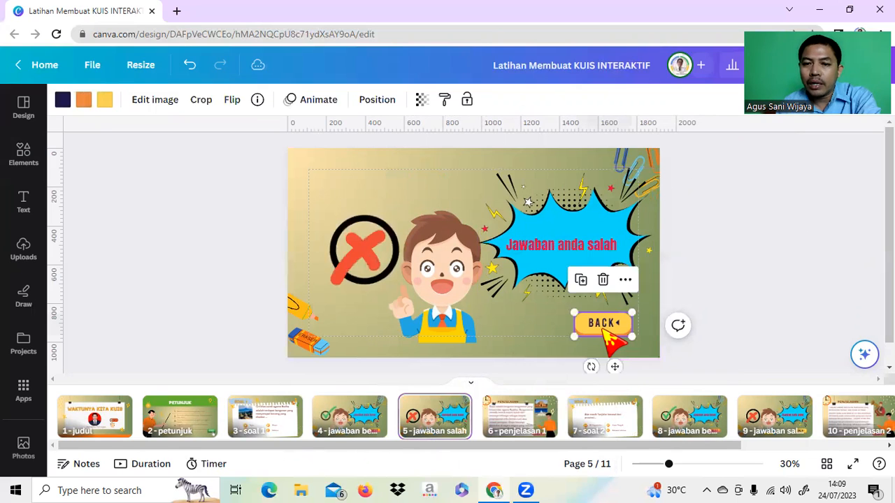
pyautogui.rightClick(626, 293)
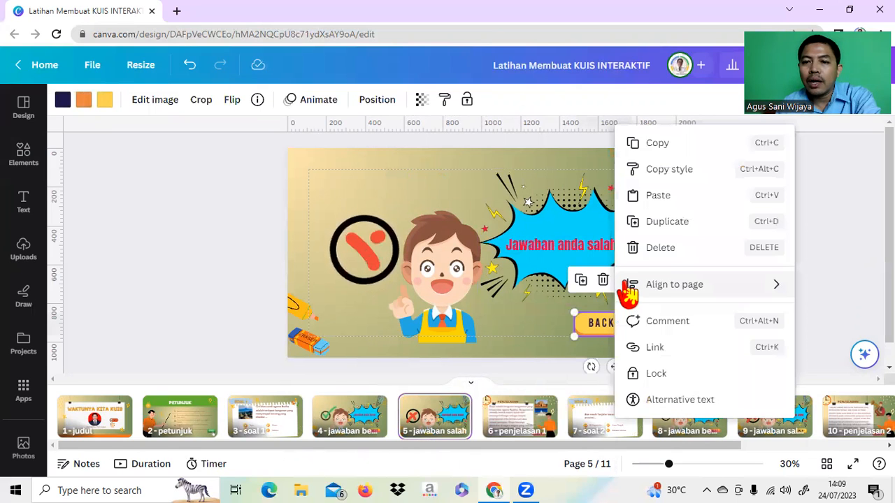
pyautogui.click(655, 349)
pyautogui.scroll(-6, 746, 393)
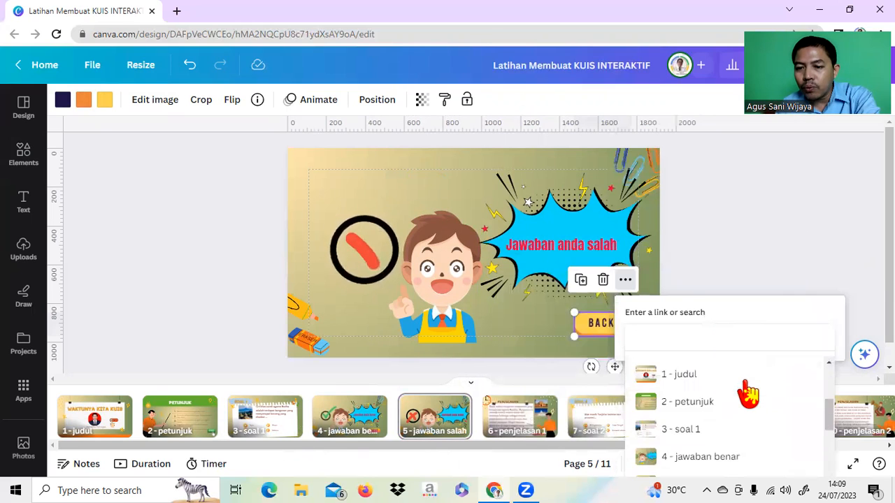
pyautogui.scroll(3, 748, 394)
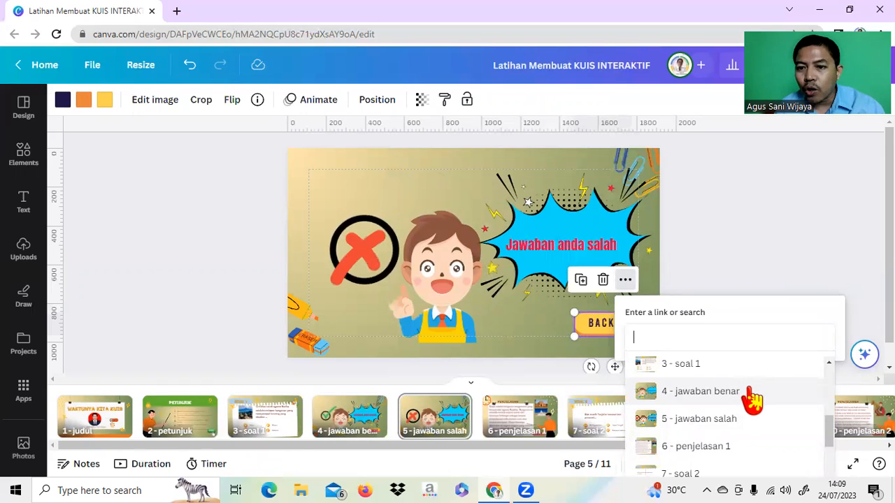
pyautogui.click(694, 371)
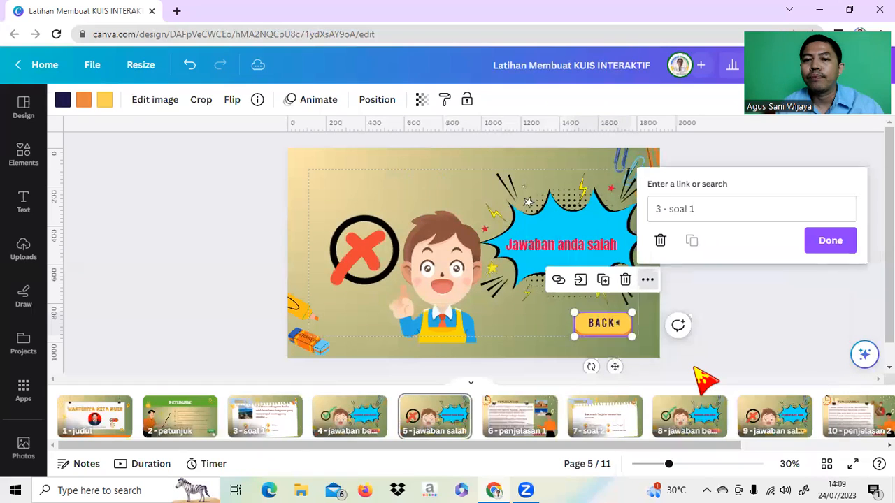
pyautogui.click(815, 248)
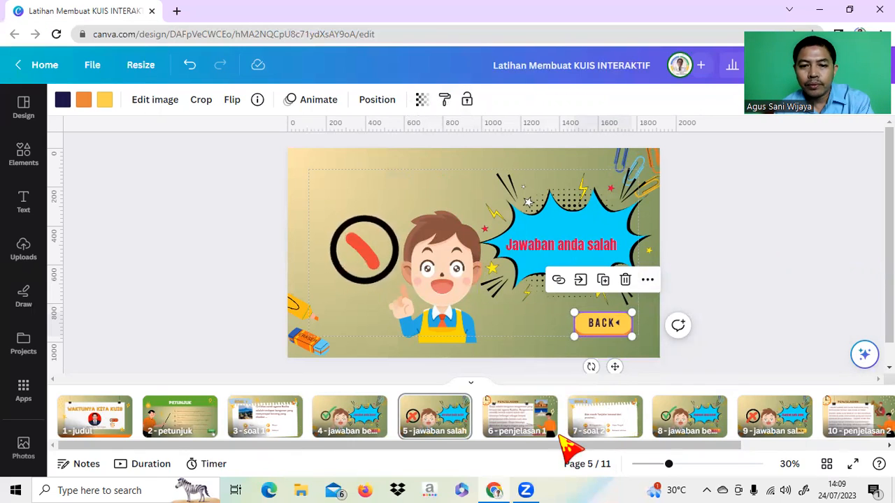
# Step: Link the NEXT button on page 6 - penjelasan 1 to page 7 - soal 2
pyautogui.moveTo(561, 448); pyautogui.dragTo(583, 448)
pyautogui.click(482, 423)
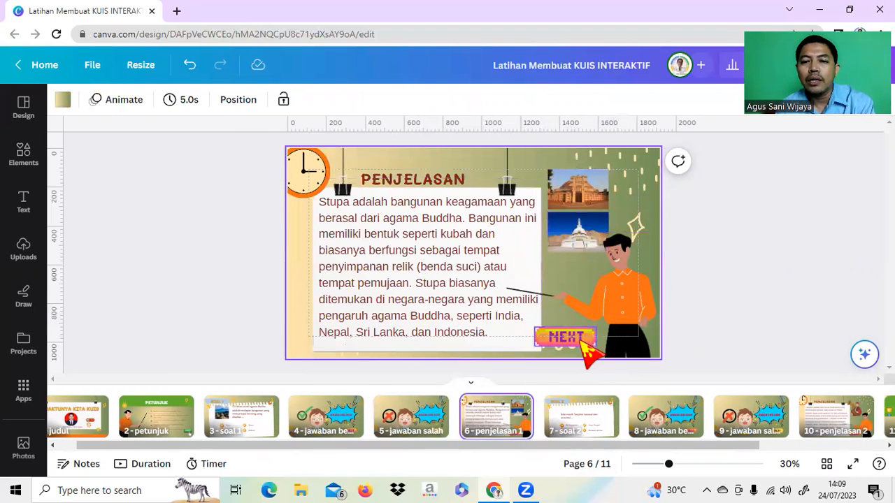
pyautogui.click(580, 343)
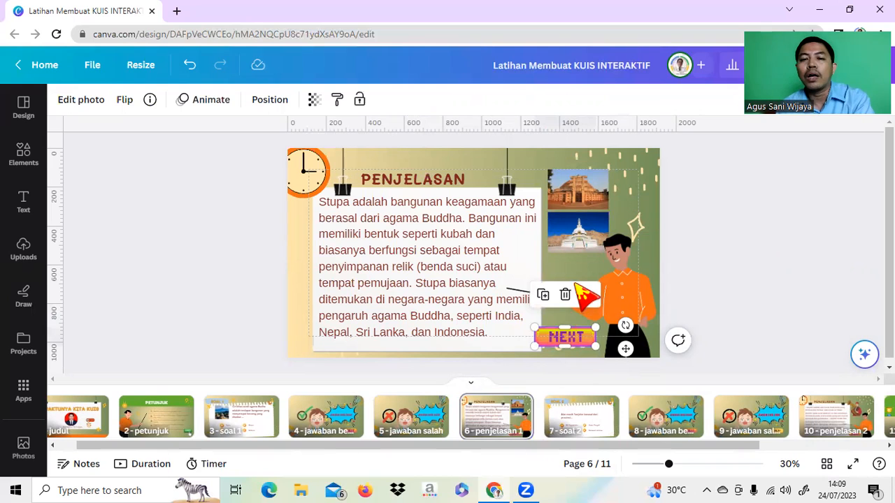
pyautogui.click(590, 296)
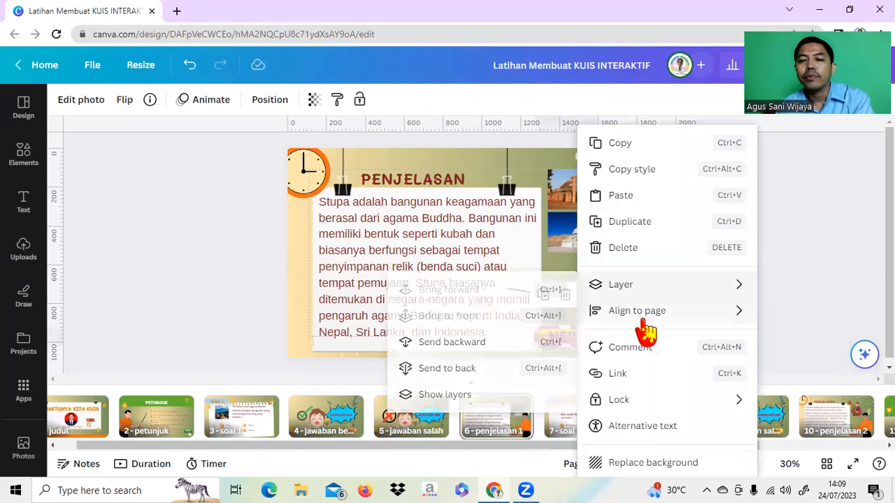
pyautogui.click(618, 378)
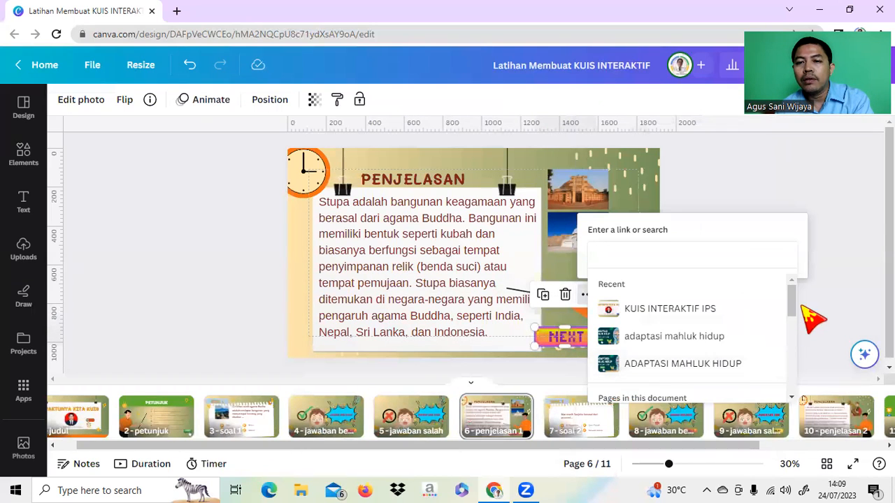
pyautogui.moveTo(793, 293); pyautogui.dragTo(637, 346)
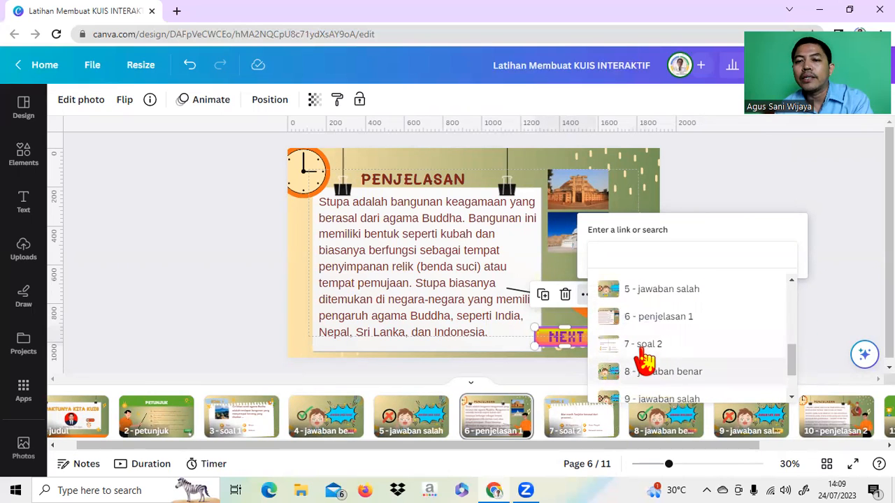
pyautogui.click(637, 344)
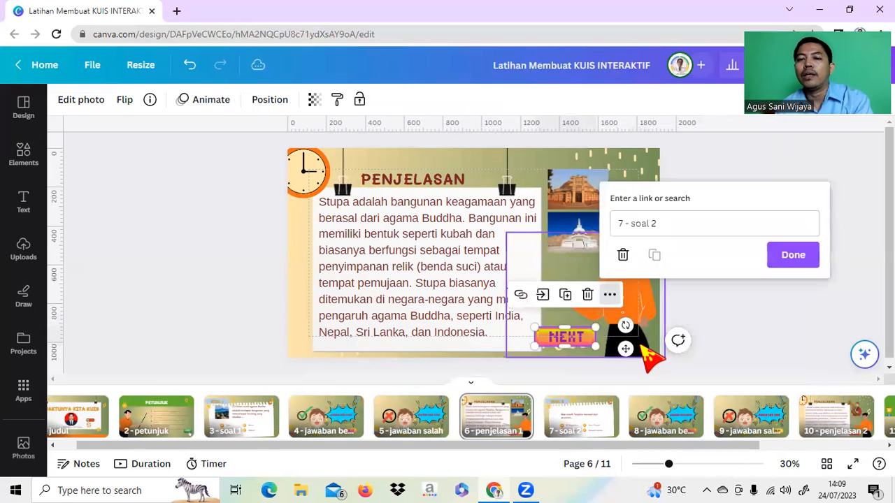
pyautogui.click(795, 255)
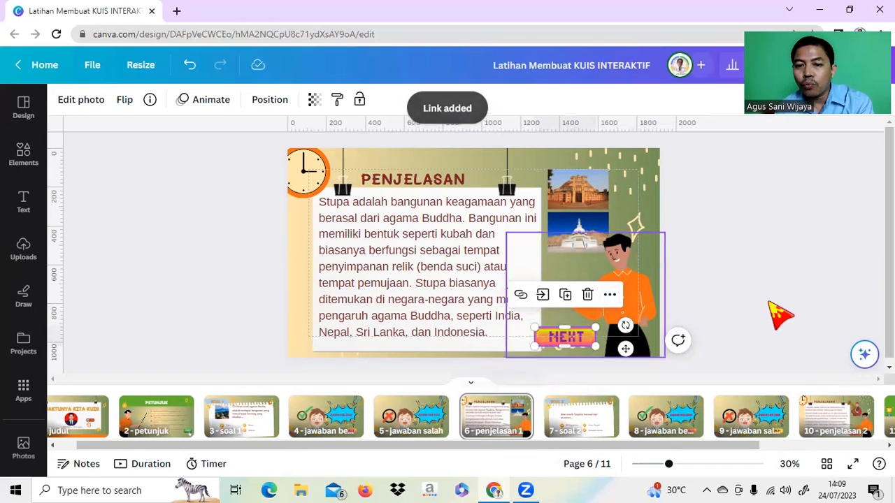
# Step: Open page 7 - soal 2 and search the graphics for "persegi panjang"
pyautogui.click(571, 430)
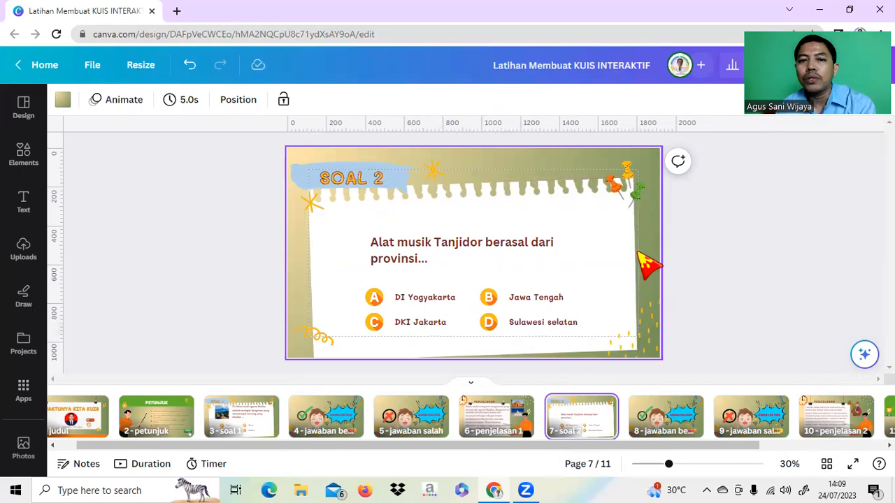
pyautogui.click(23, 154)
pyautogui.moveTo(169, 108); pyautogui.dragTo(53, 115)
pyautogui.moveTo(154, 107); pyautogui.dragTo(90, 112)
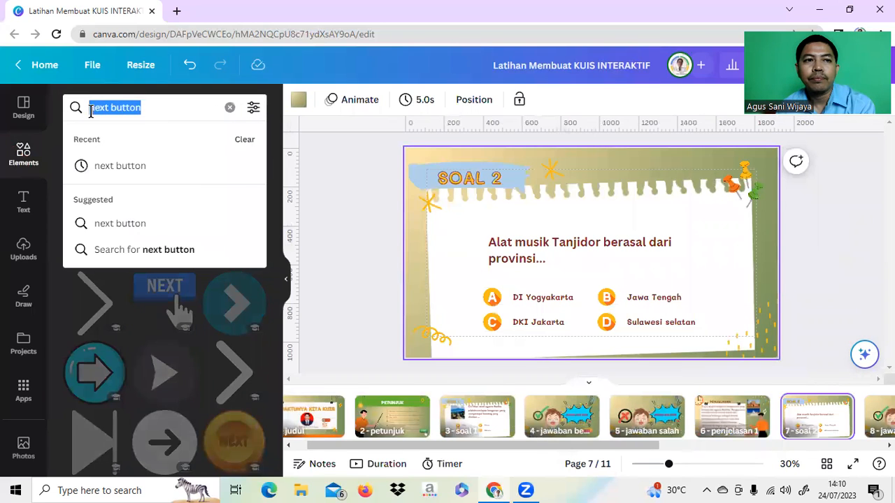
pyautogui.write('persegi')
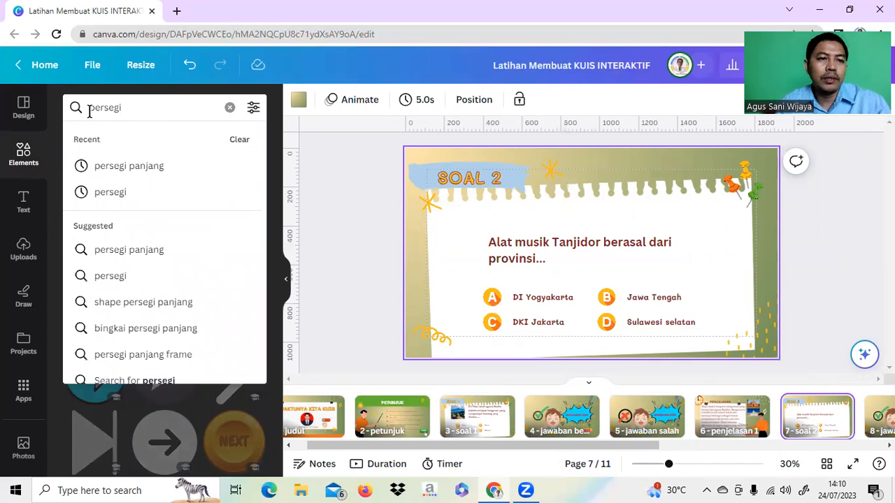
pyautogui.click(158, 168)
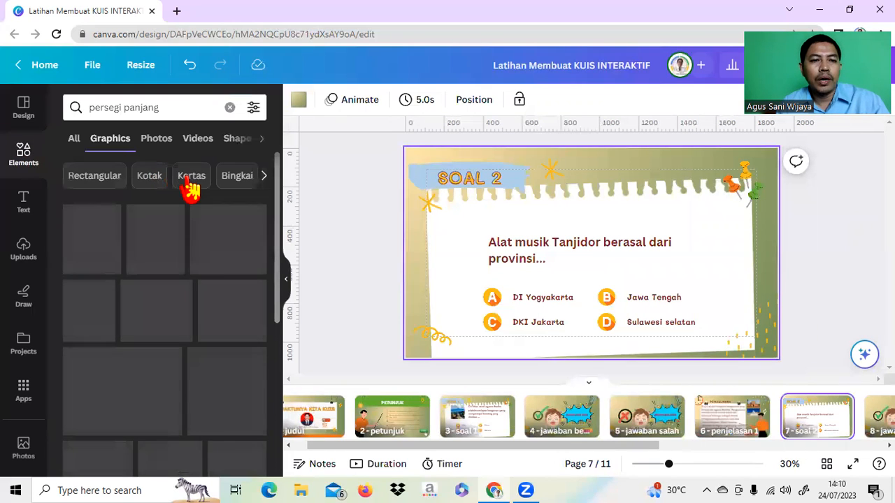
pyautogui.scroll(-3, 223, 294)
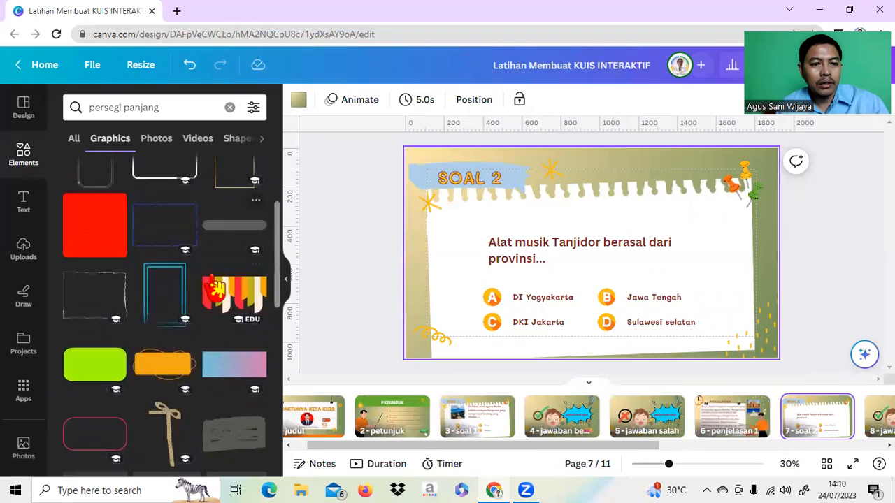
# Step: Place the blue-pink gradient rectangle over answer A (DI Yogyakarta) and set its transparency to 0
pyautogui.click(236, 371)
pyautogui.moveTo(591, 254); pyautogui.dragTo(523, 306)
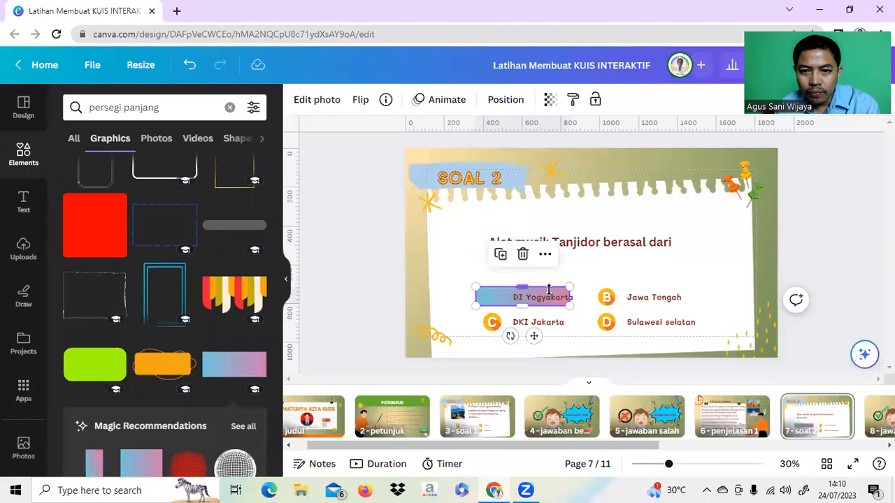
pyautogui.moveTo(504, 293); pyautogui.dragTo(506, 294)
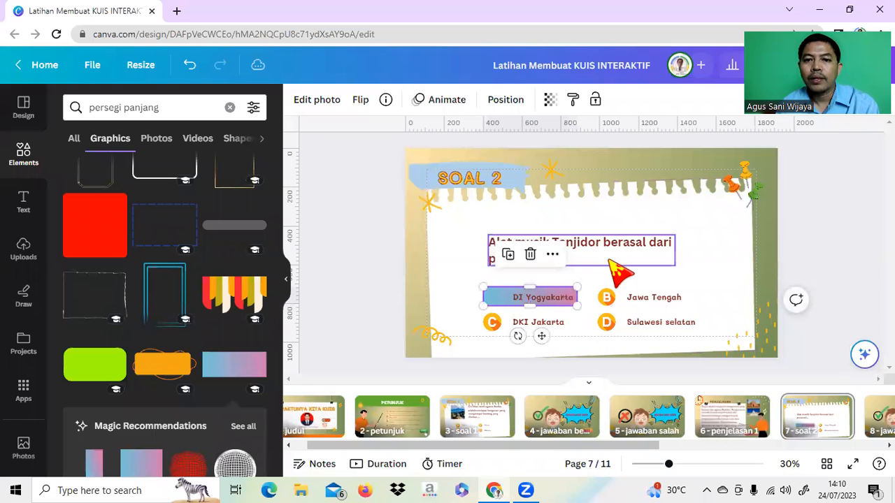
pyautogui.click(551, 105)
pyautogui.moveTo(547, 158); pyautogui.dragTo(425, 152)
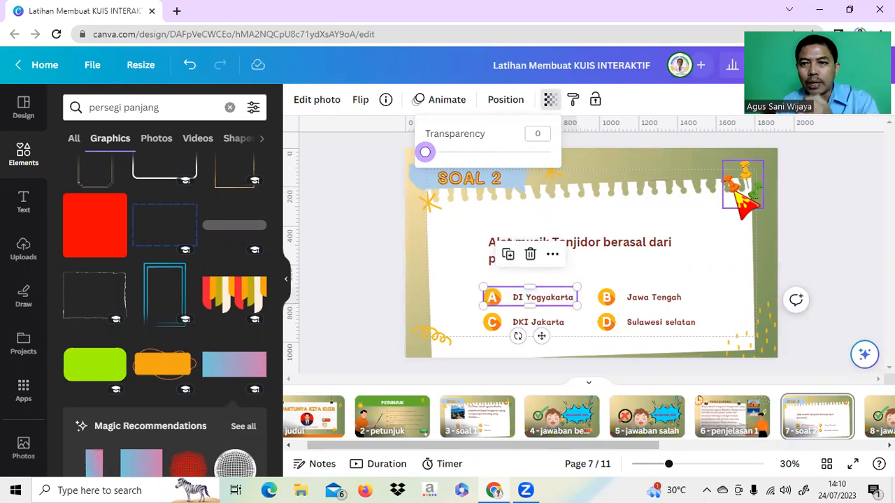
# Step: Link the transparent rectangle over answer A (DI Yogyakarta) to page 9 - jawaban salah
pyautogui.click(552, 257)
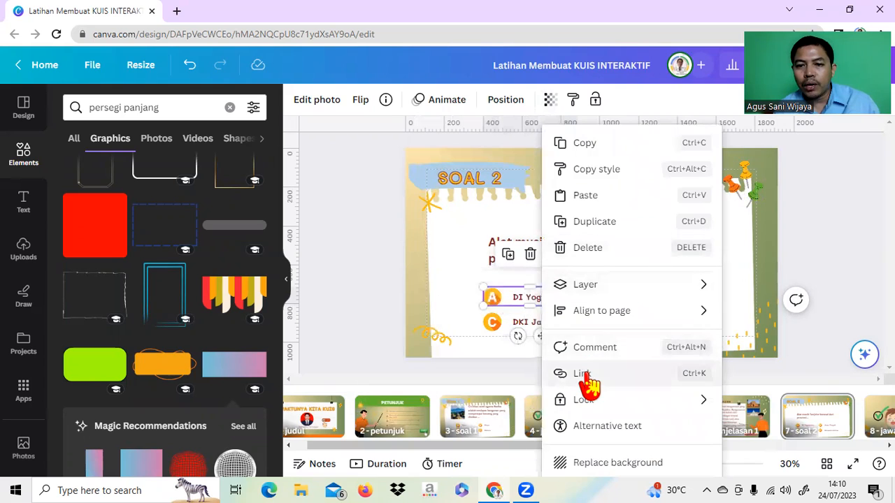
pyautogui.click(589, 381)
pyautogui.scroll(-1, 744, 402)
pyautogui.scroll(-5, 743, 402)
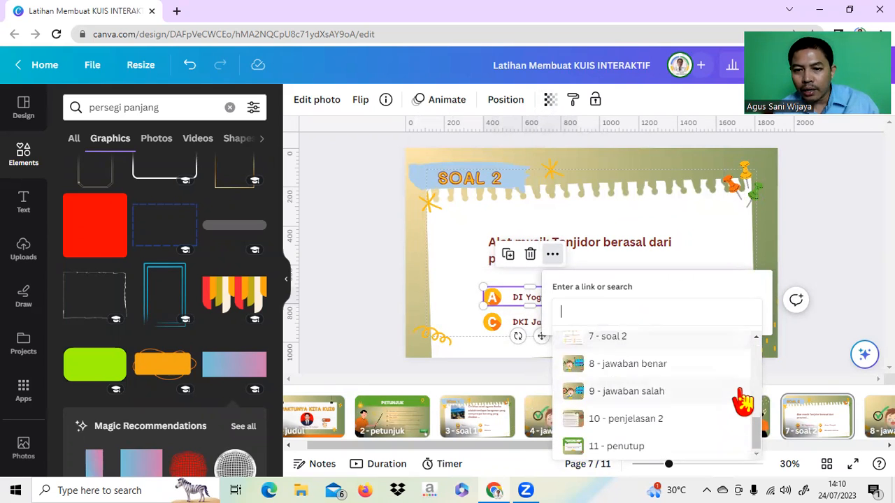
pyautogui.click(657, 395)
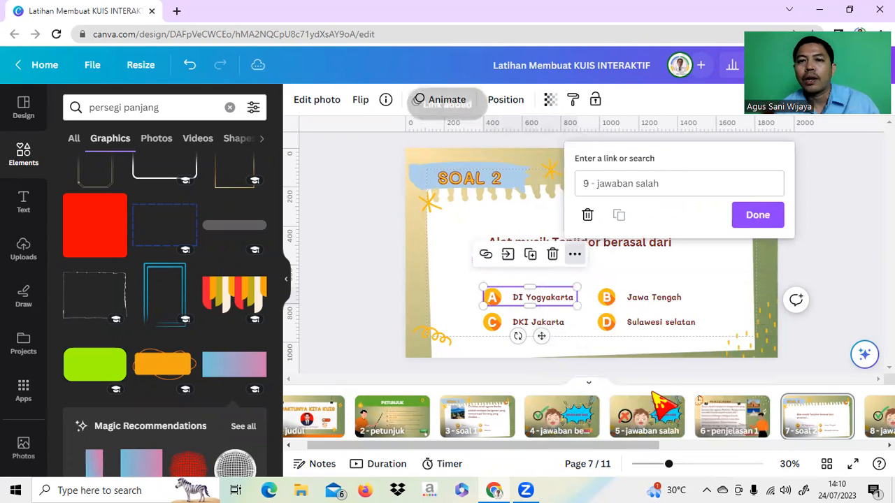
pyautogui.click(754, 220)
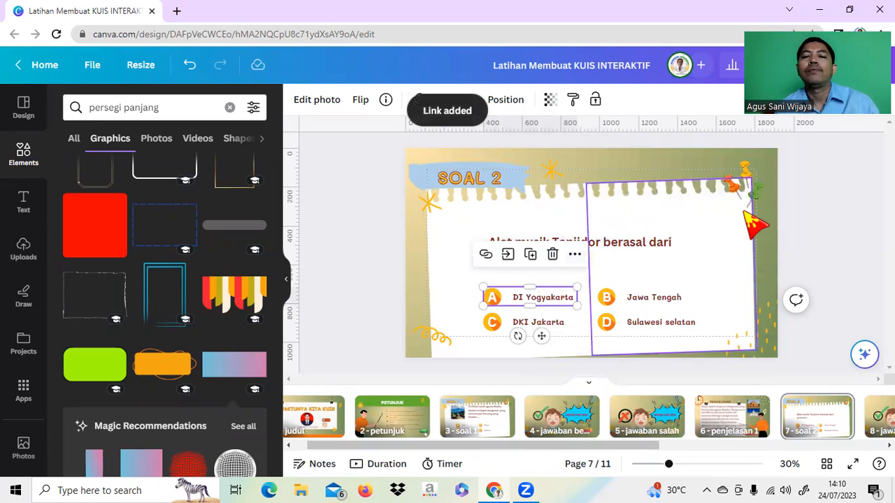
pyautogui.click(839, 272)
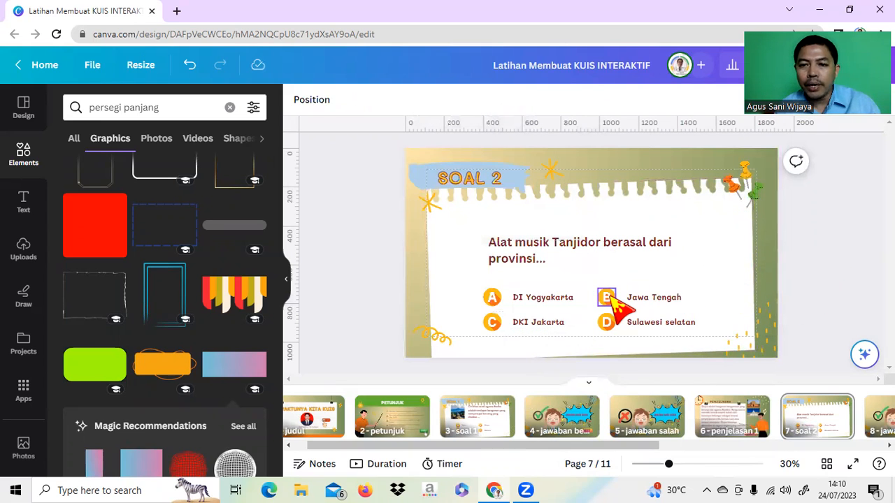
# Step: Duplicate the linked transparent rectangle over answer A and position the copy over answer B (Jawa Tengah)
pyautogui.click(514, 308)
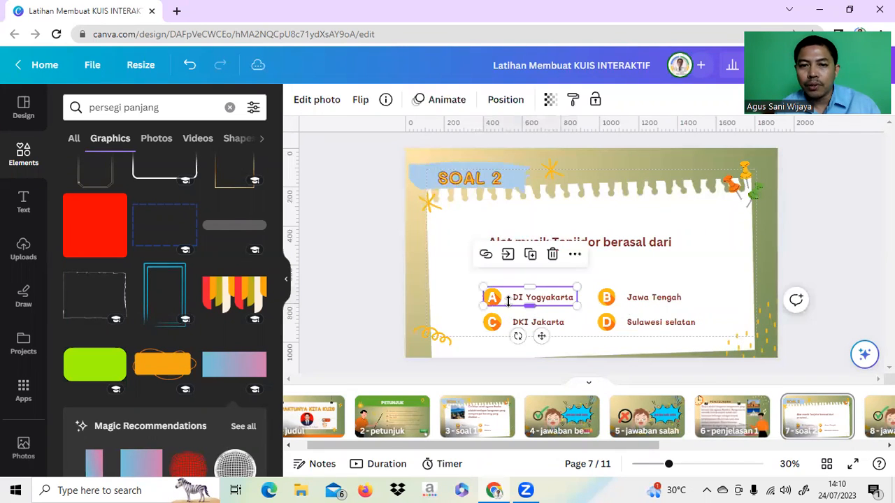
pyautogui.click(575, 255)
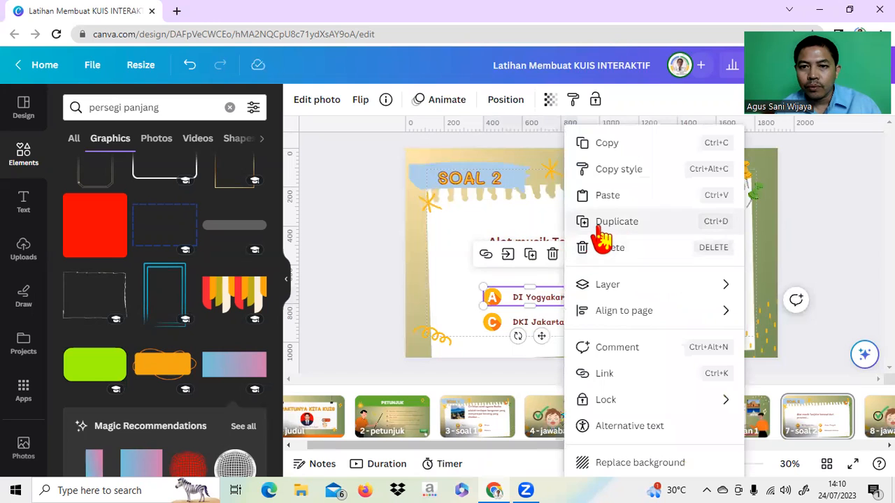
pyautogui.click(600, 231)
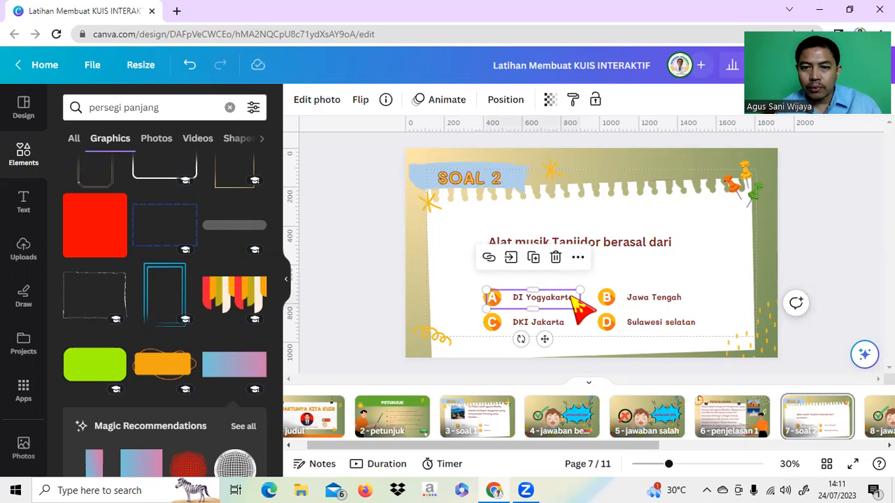
pyautogui.moveTo(572, 296); pyautogui.dragTo(700, 294)
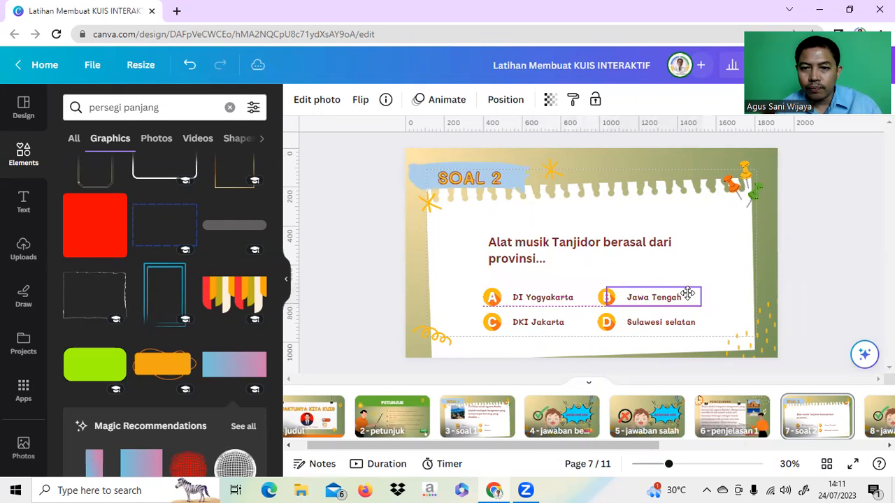
pyautogui.click(505, 297)
pyautogui.click(625, 305)
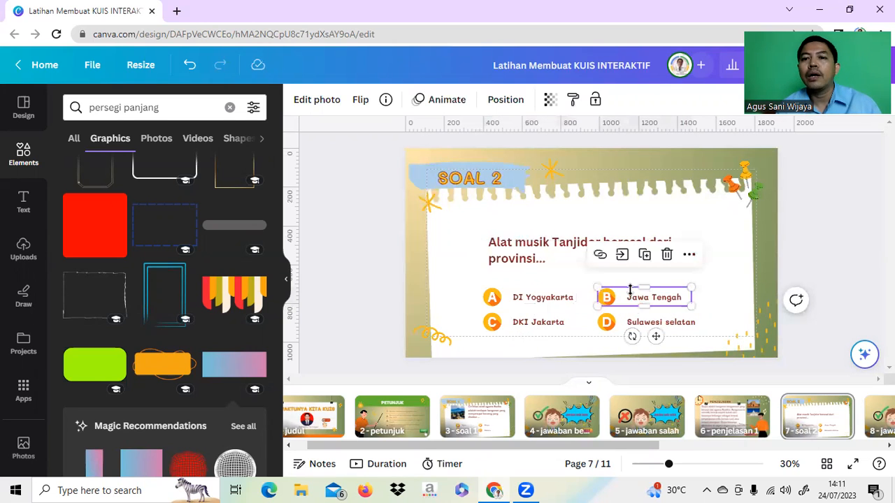
# Step: Duplicate the transparent rectangle over answer B and position the copy over answer D (Sulawesi selatan)
pyautogui.click(688, 255)
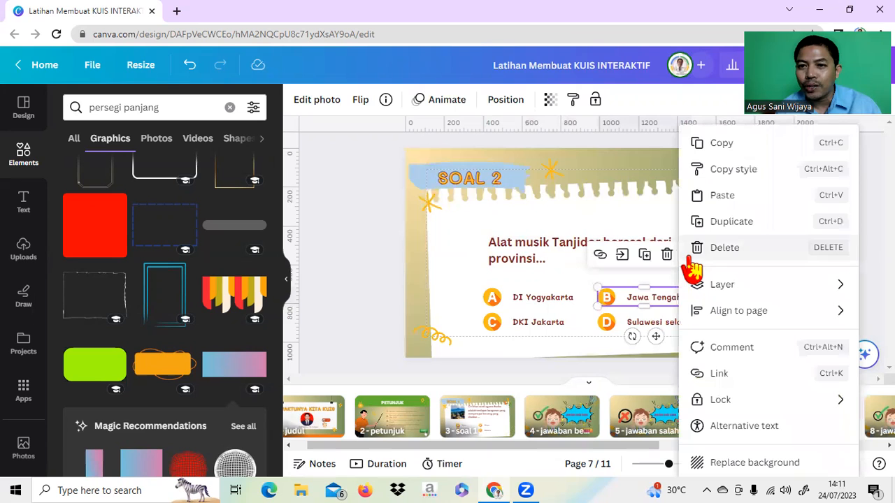
pyautogui.click(736, 224)
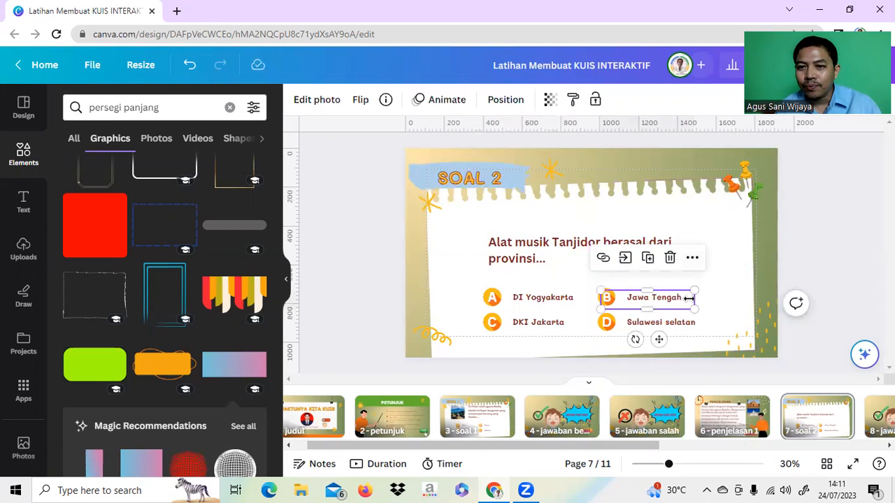
pyautogui.moveTo(680, 296); pyautogui.dragTo(677, 321)
pyautogui.keyDown('shift'); pyautogui.click(657, 304); pyautogui.keyUp('shift')
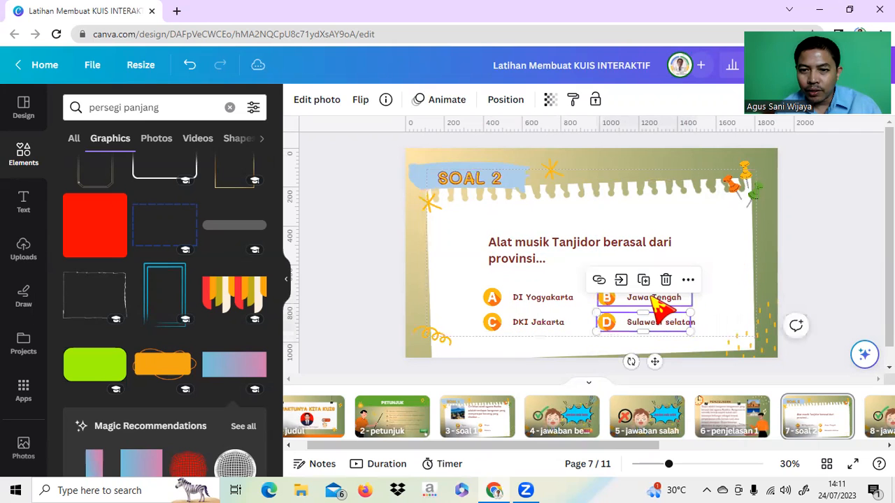
pyautogui.click(653, 322)
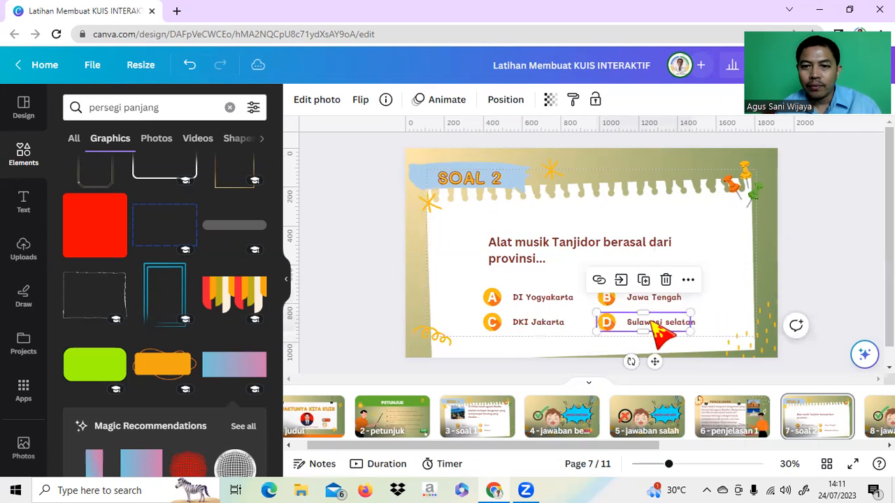
pyautogui.click(542, 300)
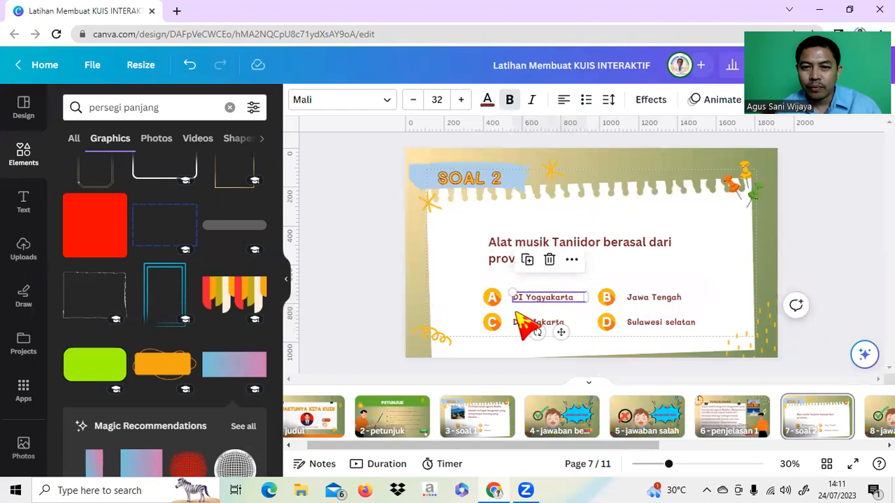
pyautogui.click(493, 300)
pyautogui.click(644, 307)
pyautogui.keyDown('shift'); pyautogui.click(652, 324); pyautogui.keyUp('shift')
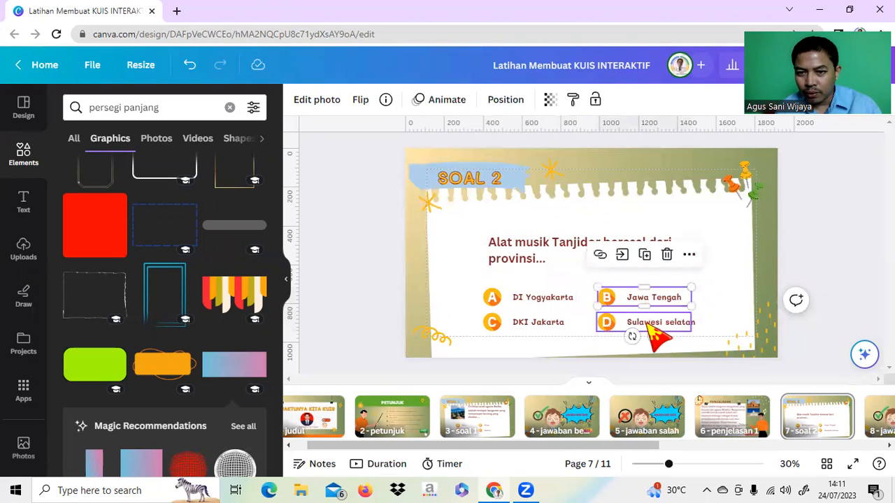
pyautogui.click(647, 324)
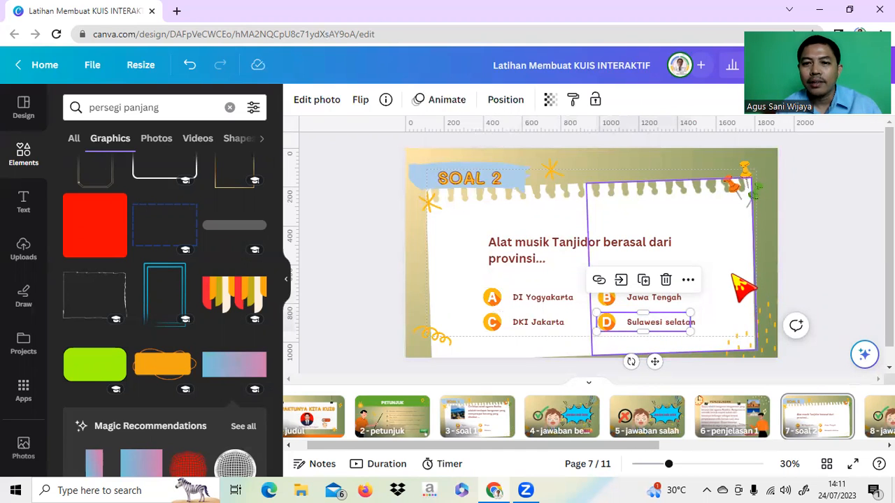
pyautogui.click(764, 243)
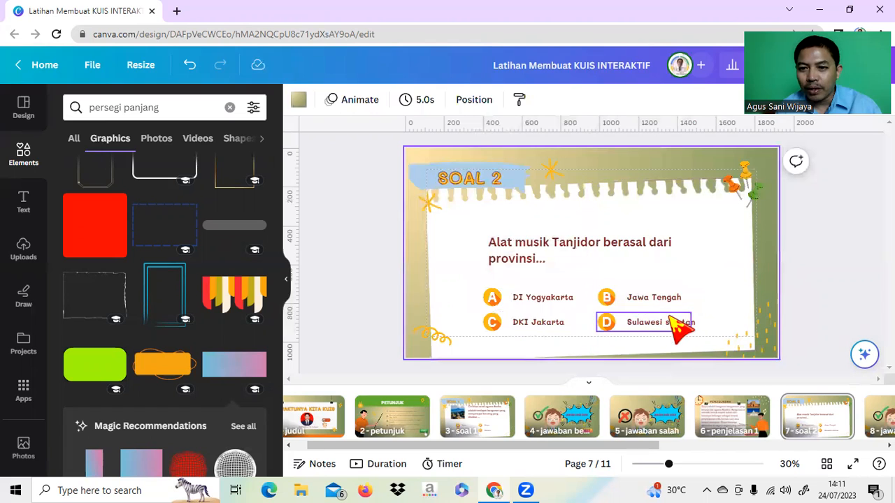
# Step: Duplicate the transparent rectangle over answer D (Sulawesi selatan) and position the copy over answer C (DKI Jakarta)
pyautogui.click(669, 315)
pyautogui.rightClick(691, 294)
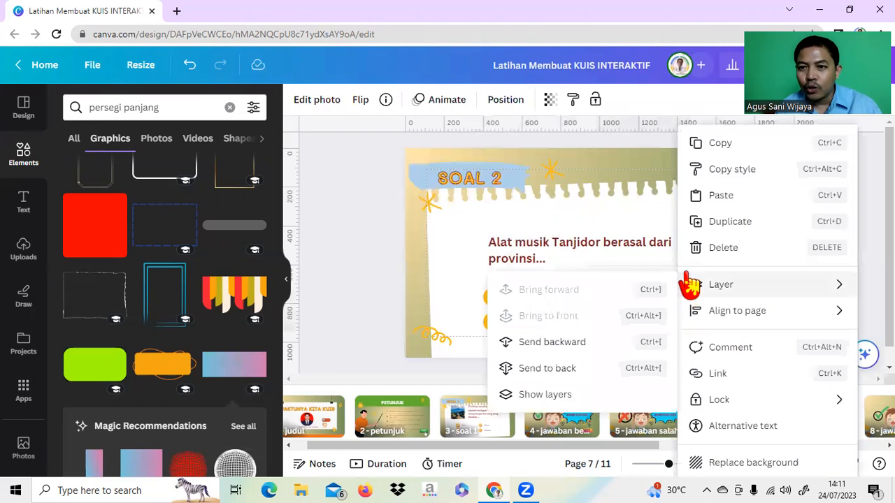
pyautogui.click(725, 236)
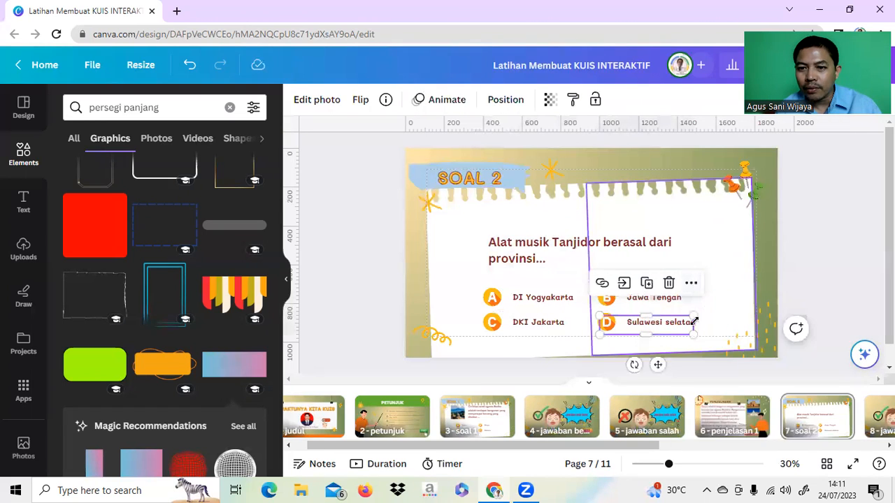
pyautogui.moveTo(628, 326); pyautogui.dragTo(561, 323)
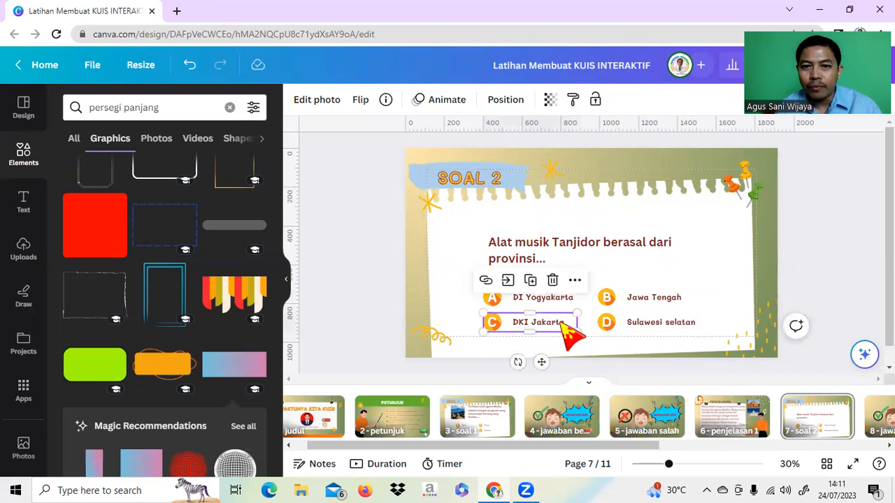
# Step: Replace the link of the transparent rectangle over answer C (DKI Jakarta) with page 8 - jawaban benar
pyautogui.click(485, 281)
pyautogui.click(580, 210)
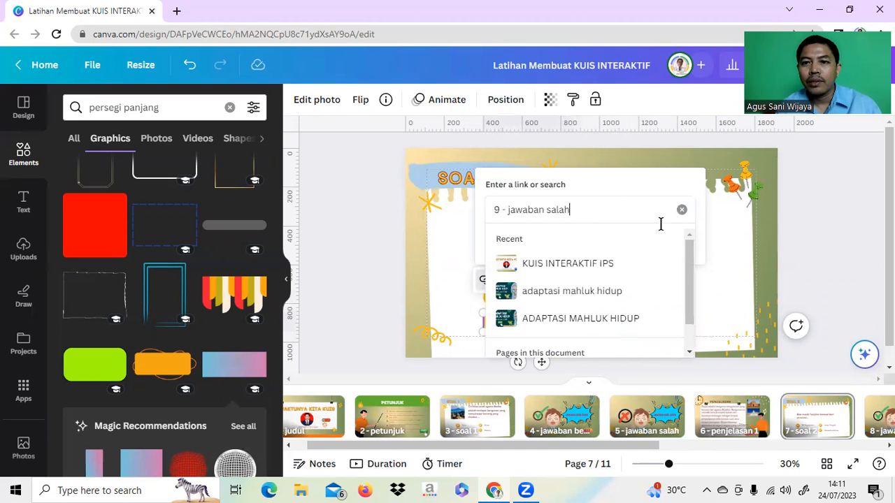
pyautogui.moveTo(690, 254); pyautogui.dragTo(678, 231)
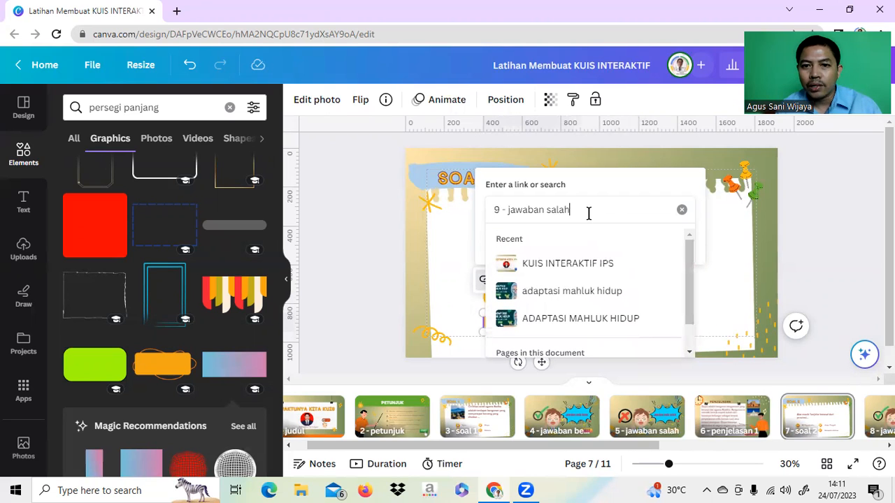
pyautogui.click(682, 210)
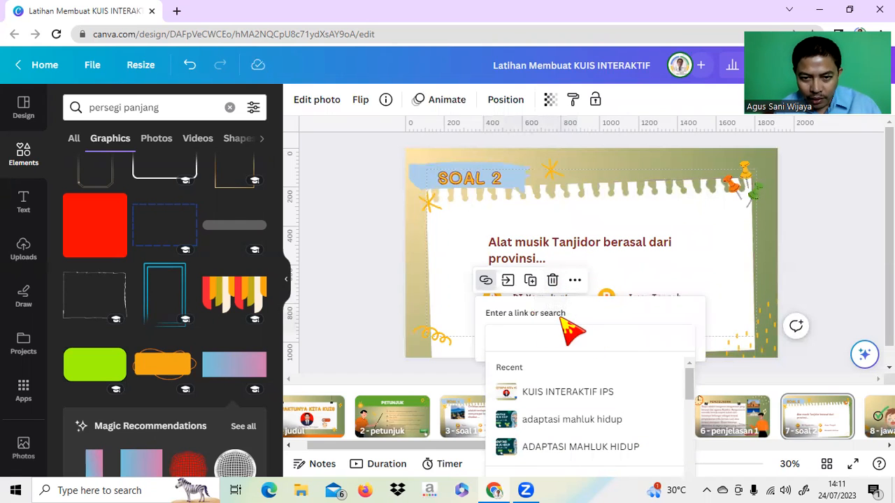
pyautogui.moveTo(689, 372); pyautogui.dragTo(692, 464)
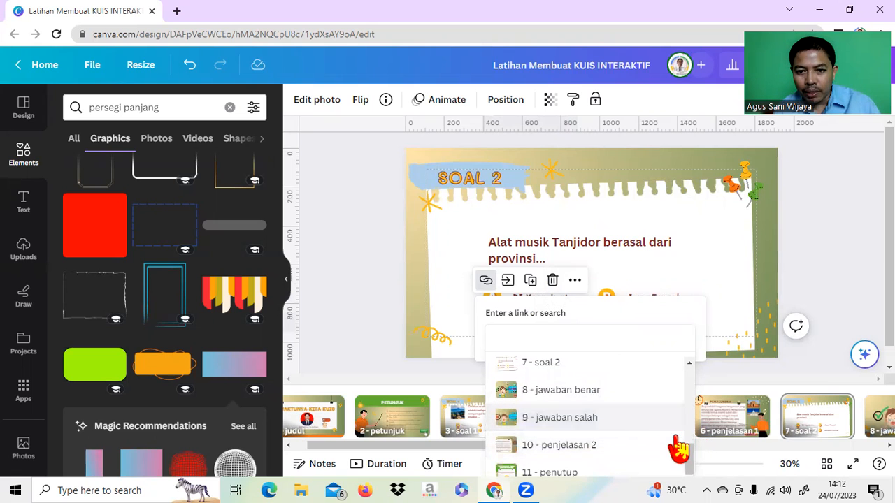
pyautogui.click(562, 393)
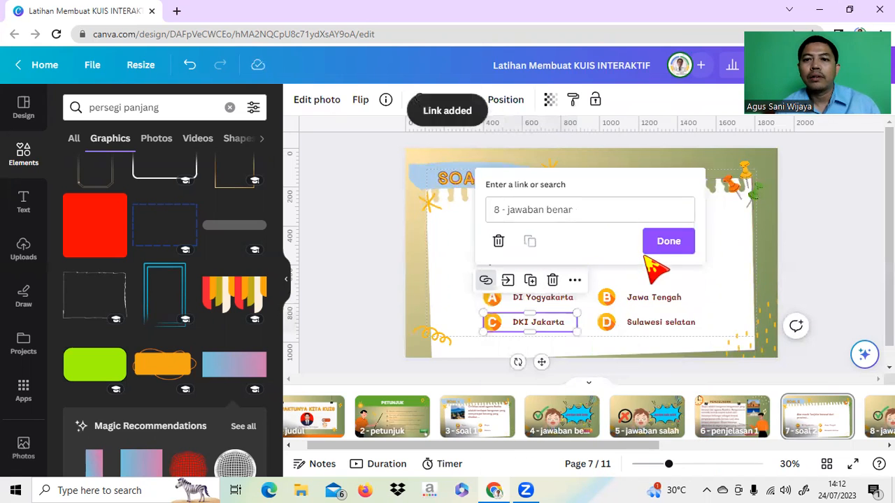
pyautogui.click(663, 241)
pyautogui.click(804, 263)
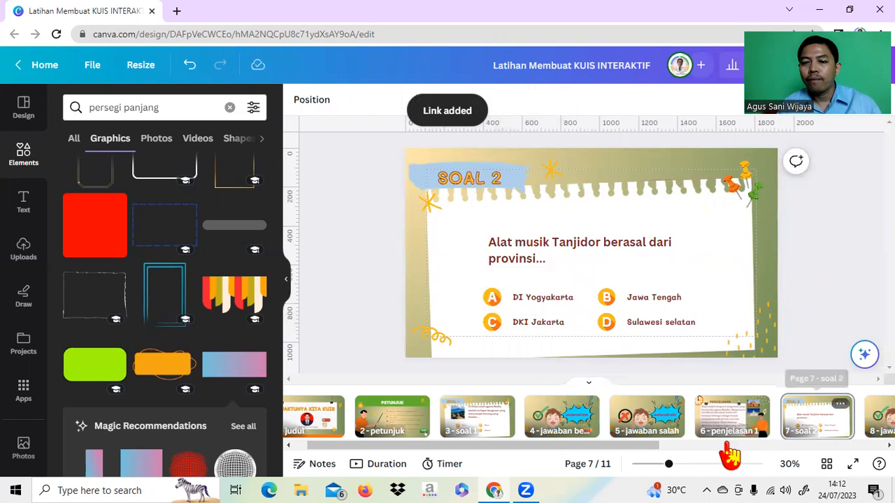
# Step: Link the NEXT button on page 8 - jawaban benar to page 10 - penjelasan 2
pyautogui.moveTo(625, 445); pyautogui.dragTo(809, 464)
pyautogui.click(606, 435)
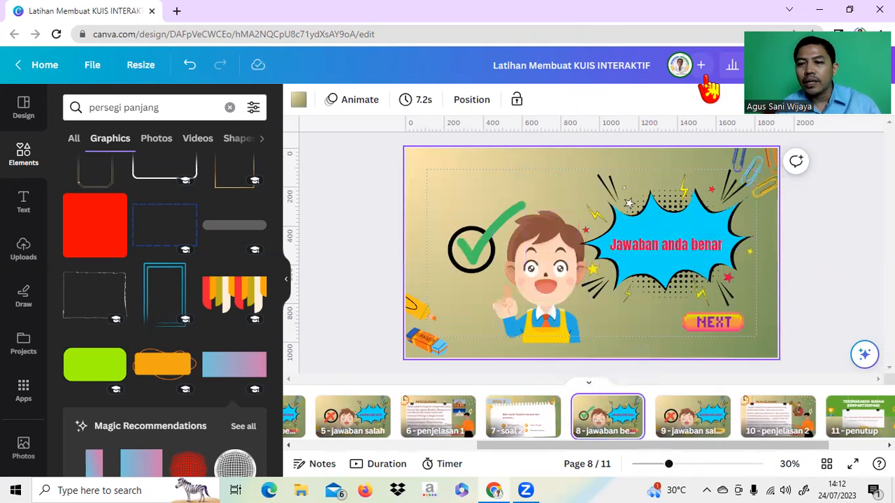
pyautogui.click(714, 323)
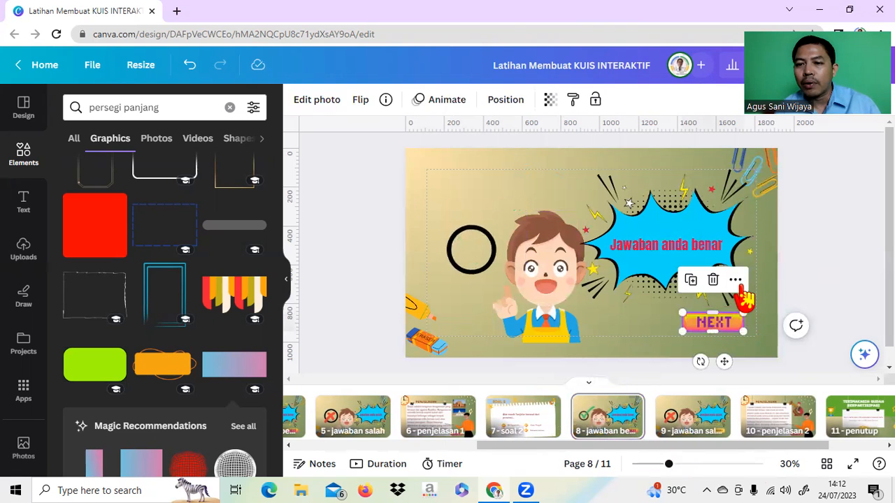
pyautogui.rightClick(742, 308)
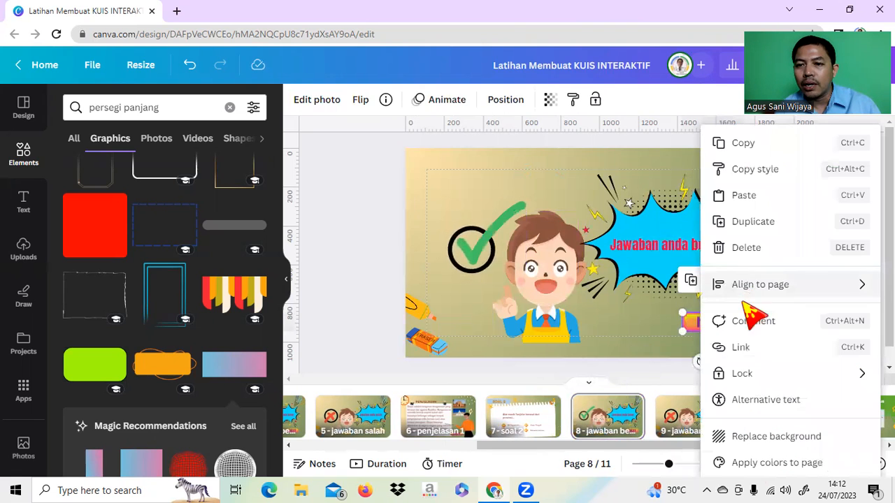
pyautogui.click(737, 347)
pyautogui.moveTo(864, 390); pyautogui.dragTo(851, 462)
pyautogui.click(759, 444)
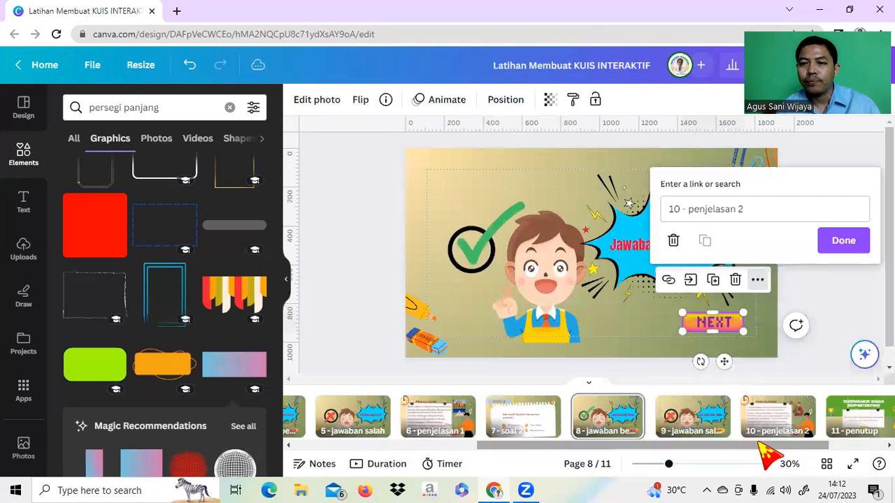
pyautogui.click(844, 241)
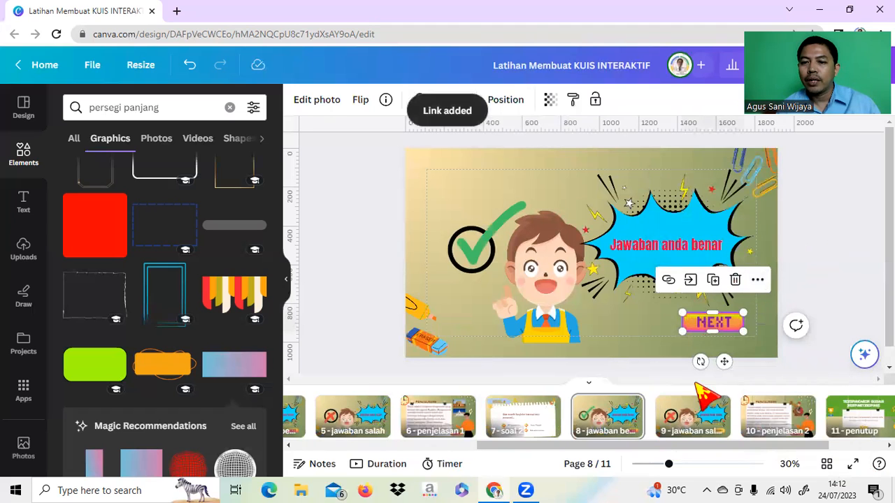
# Step: Link the BACK button on page 9 - jawaban salah to page 7 - soal 2
pyautogui.click(675, 414)
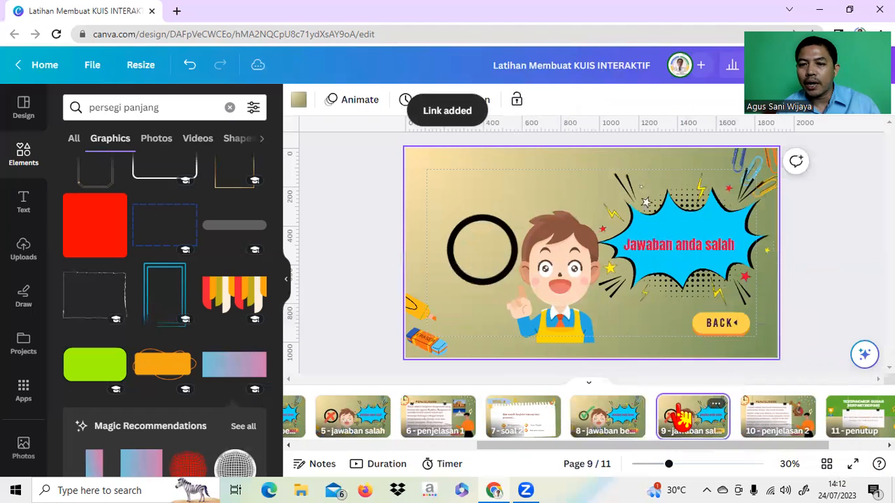
pyautogui.click(727, 325)
pyautogui.rightClick(744, 288)
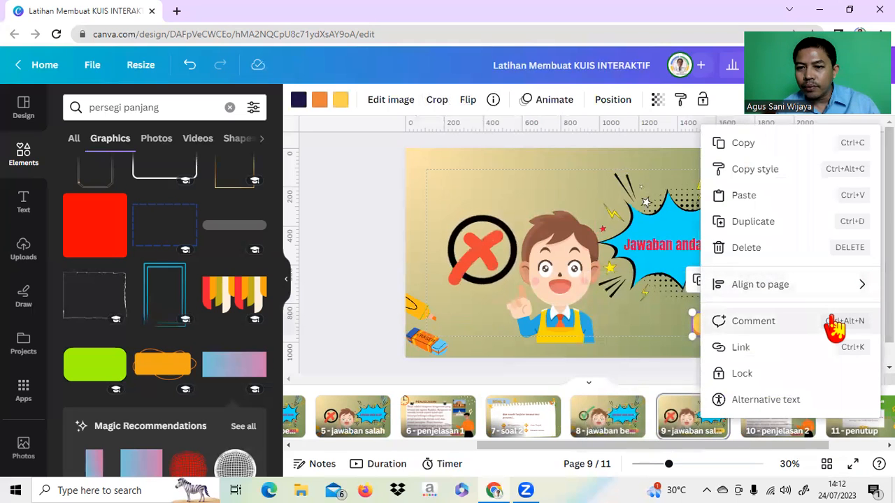
pyautogui.click(743, 353)
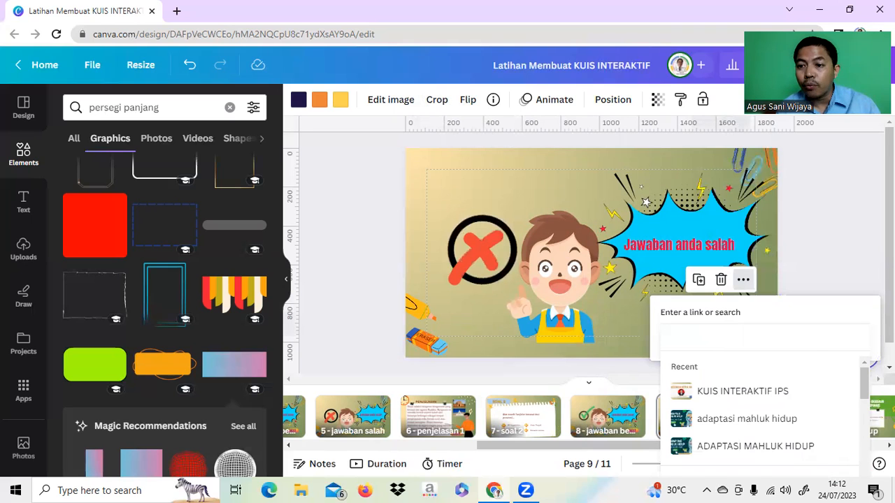
pyautogui.scroll(-5, 766, 417)
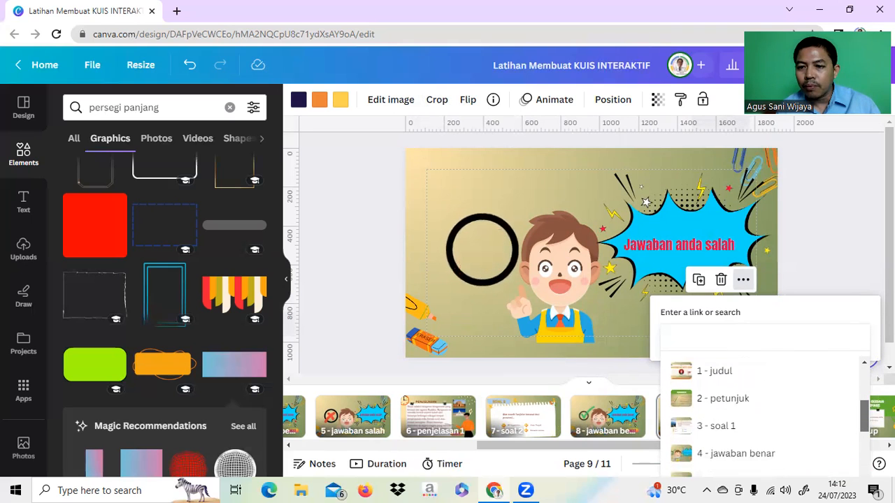
pyautogui.scroll(-1, 719, 434)
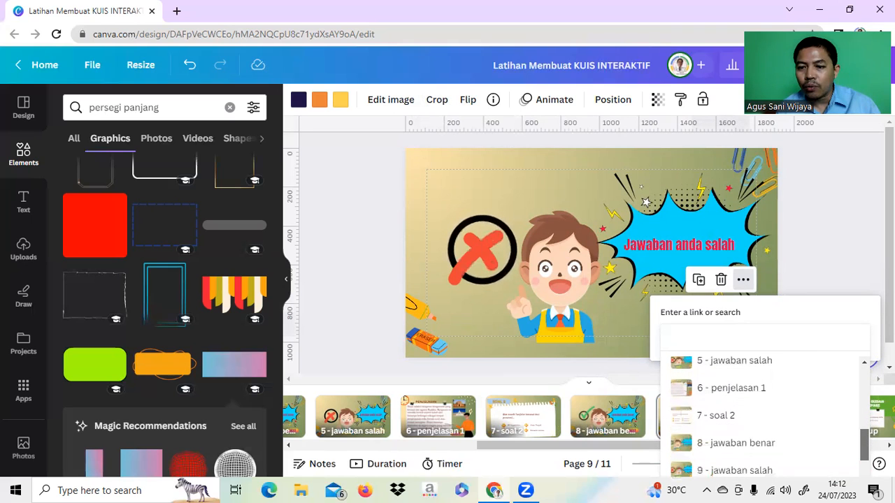
pyautogui.click(717, 418)
pyautogui.click(839, 241)
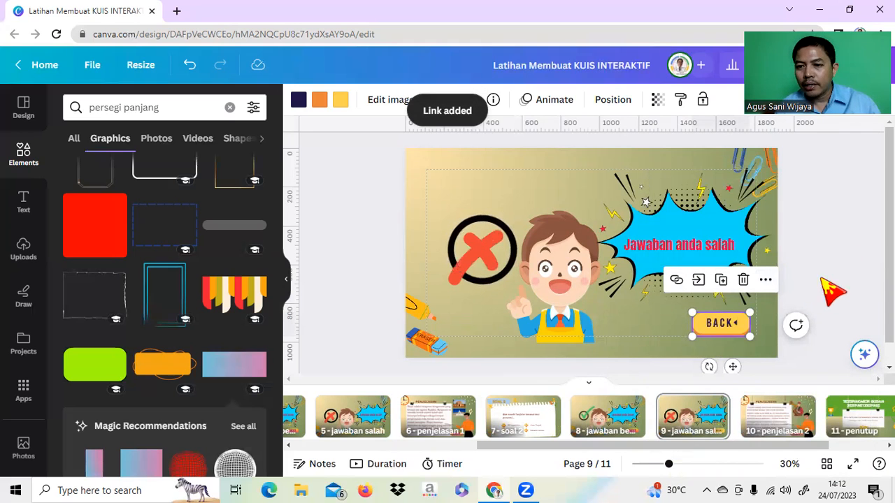
# Step: Link the NEXT button on page 10 - penjelasan 2 to page 11 - penutup
pyautogui.click(757, 427)
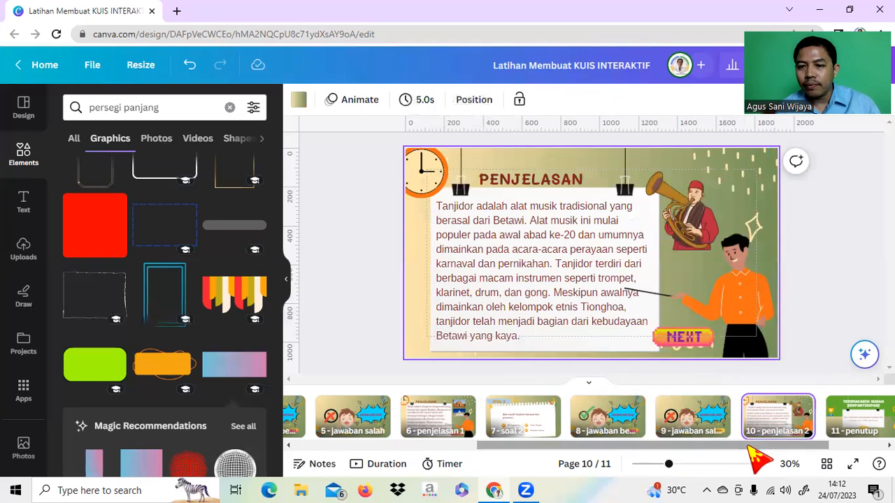
pyautogui.moveTo(751, 448); pyautogui.dragTo(822, 445)
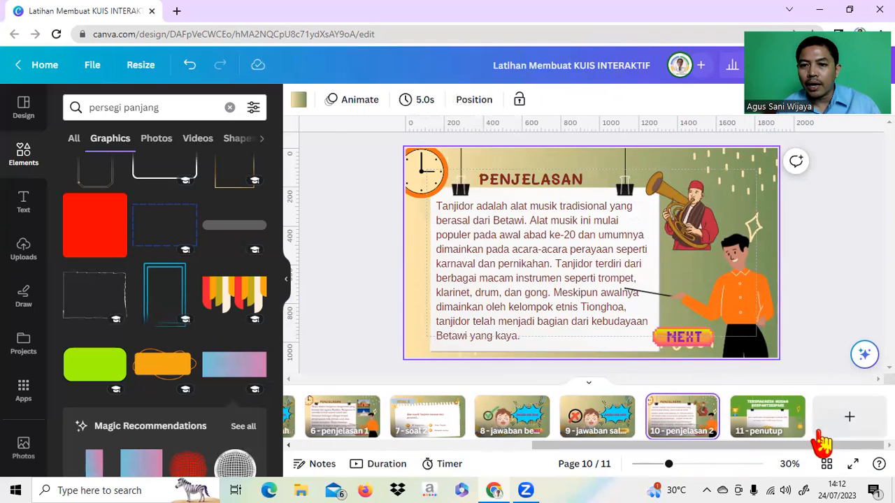
pyautogui.click(696, 342)
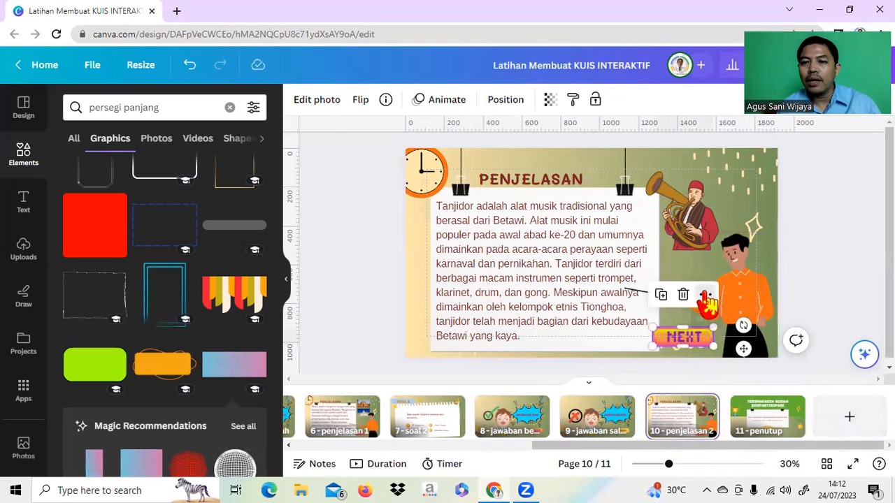
pyautogui.click(705, 295)
pyautogui.moveTo(706, 299)
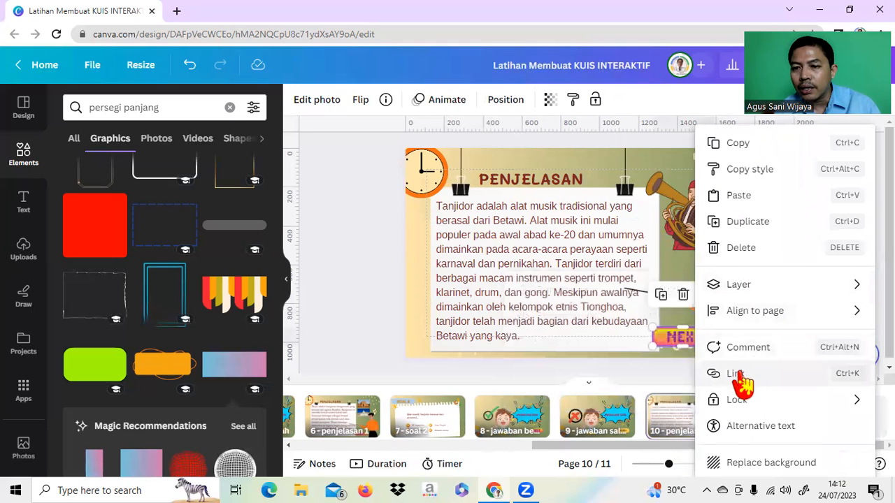
pyautogui.click(739, 375)
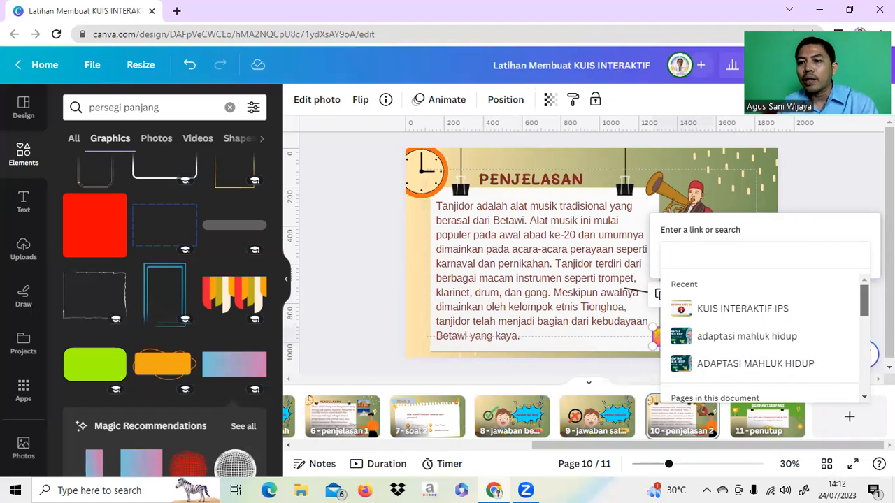
pyautogui.scroll(-10, 766, 340)
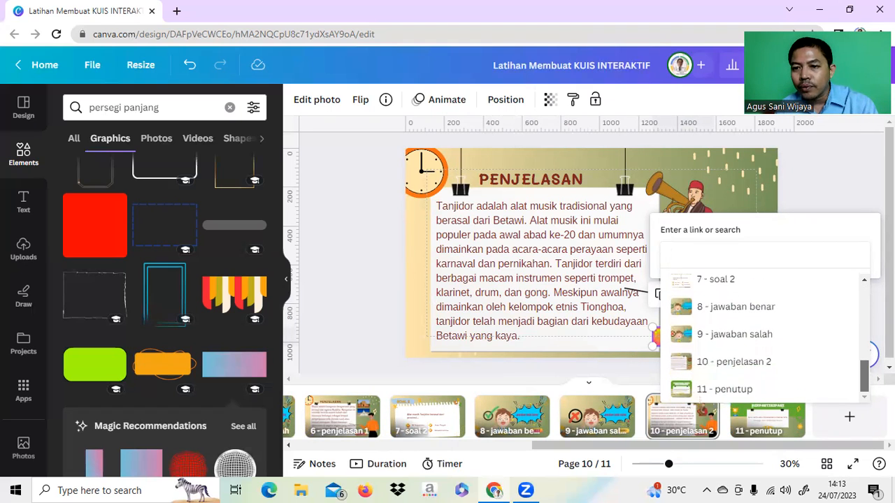
pyautogui.click(746, 389)
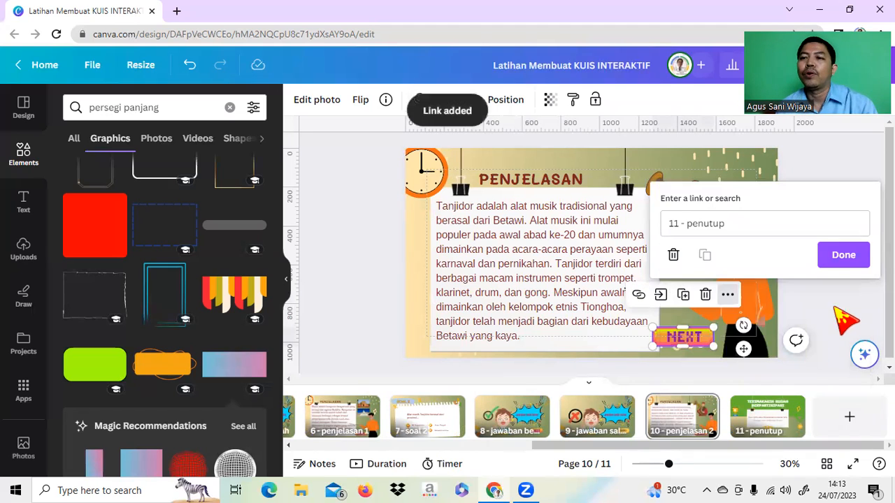
pyautogui.click(844, 260)
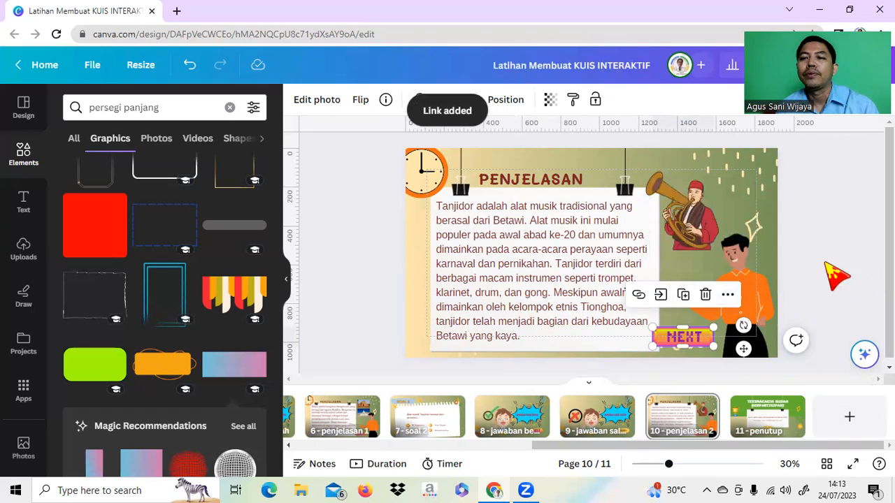
# Step: Search graphics for "home button" and place the teal circular house icon, about 216 × 216, in the upper-right corner of page 11 - penutup
pyautogui.click(784, 428)
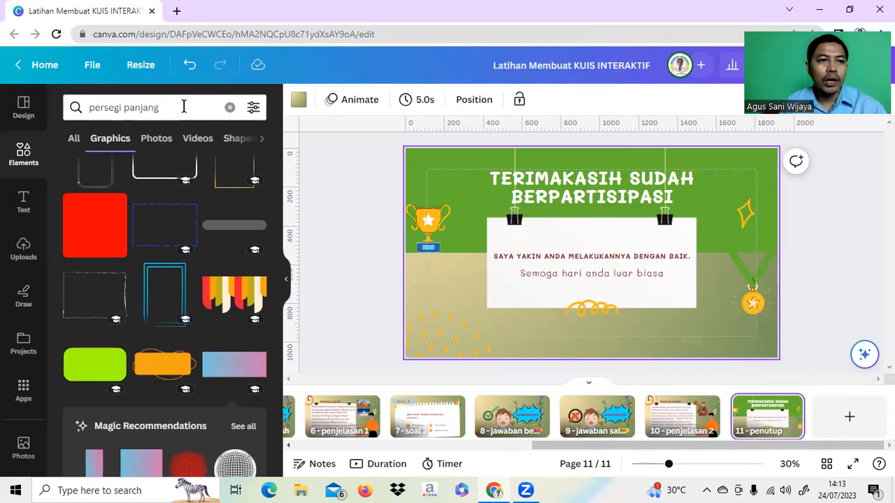
pyautogui.click(172, 108)
pyautogui.moveTo(172, 108); pyautogui.dragTo(86, 110)
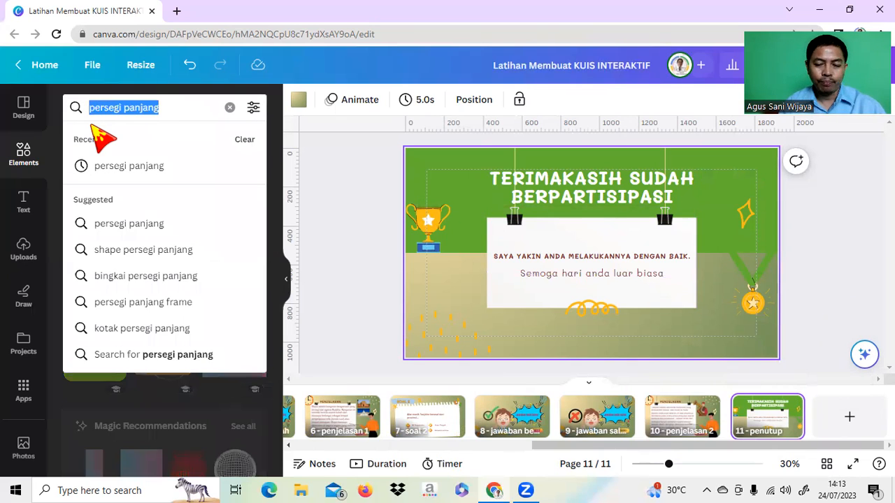
pyautogui.write('home')
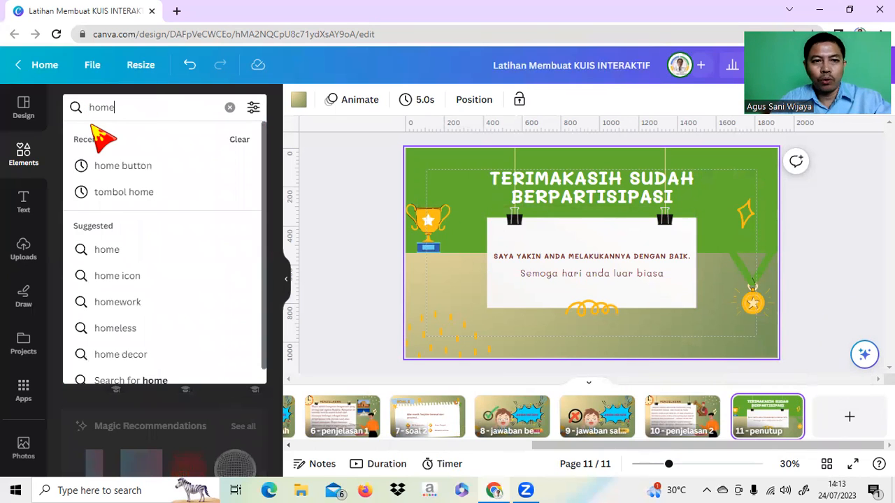
pyautogui.click(129, 168)
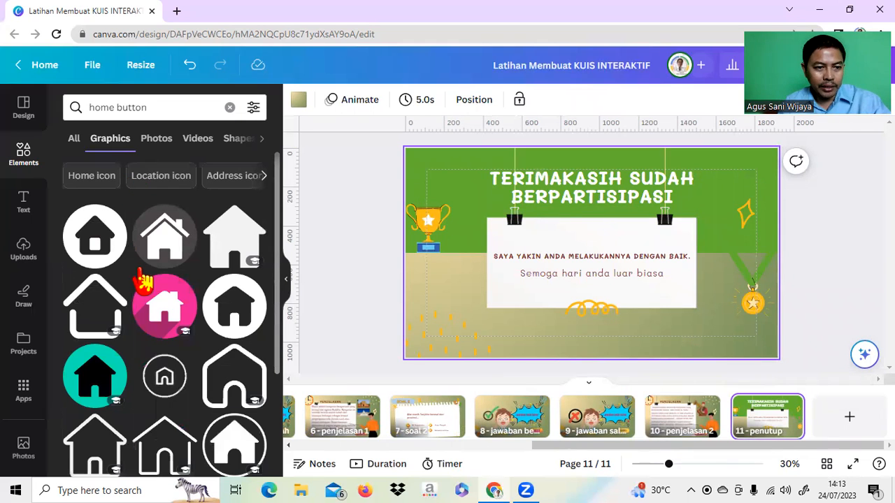
pyautogui.click(99, 389)
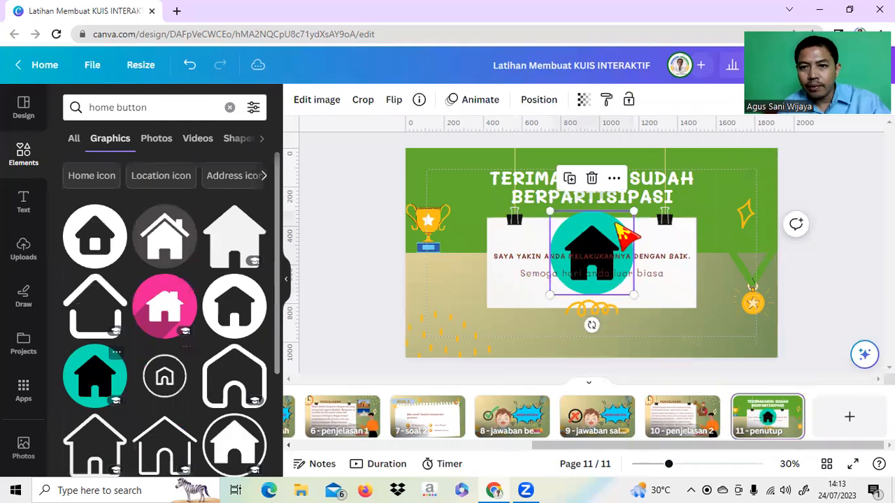
pyautogui.moveTo(632, 212); pyautogui.dragTo(591, 254)
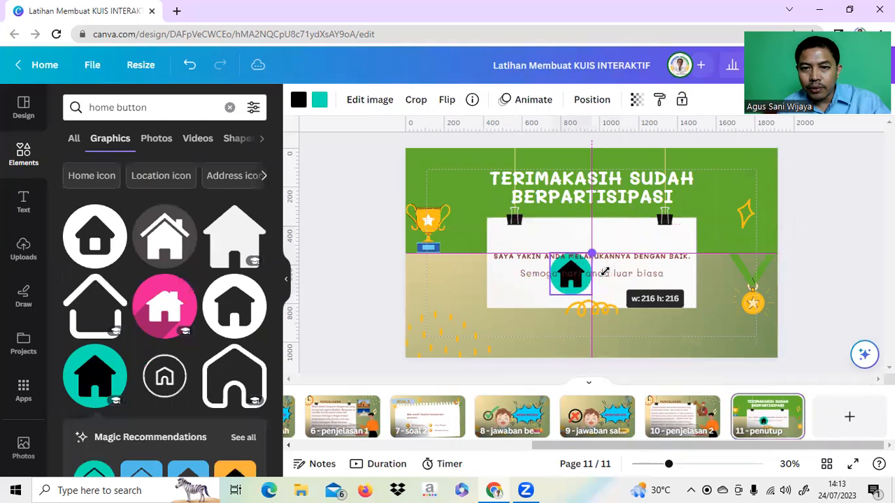
pyautogui.moveTo(579, 288); pyautogui.dragTo(743, 203)
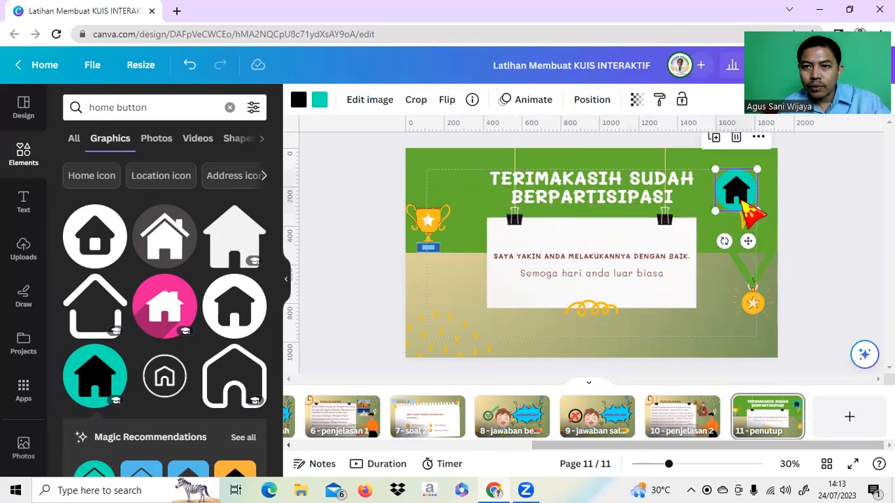
# Step: Link the home icon on page 11 - penutup to page 1 - judul
pyautogui.click(758, 139)
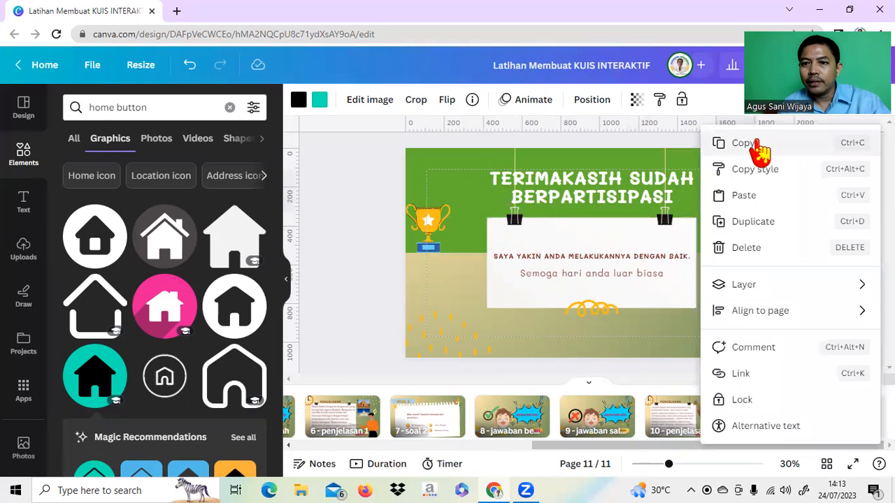
pyautogui.click(755, 377)
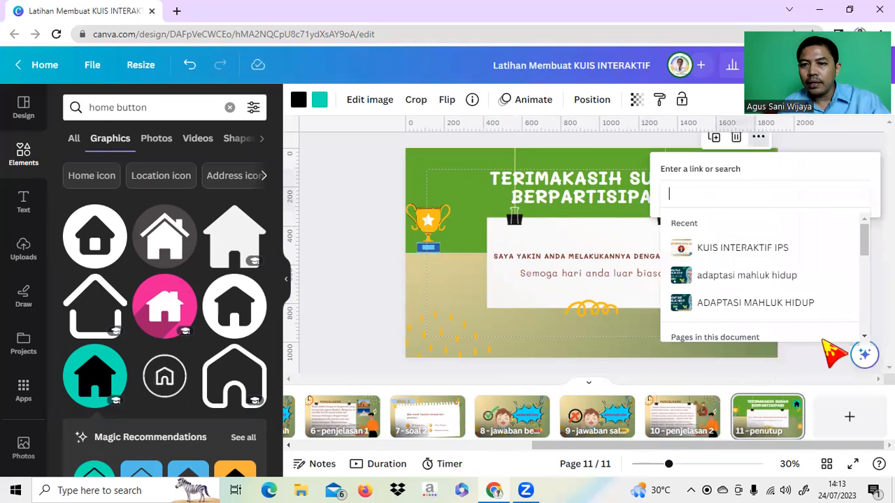
pyautogui.scroll(-3, 725, 275)
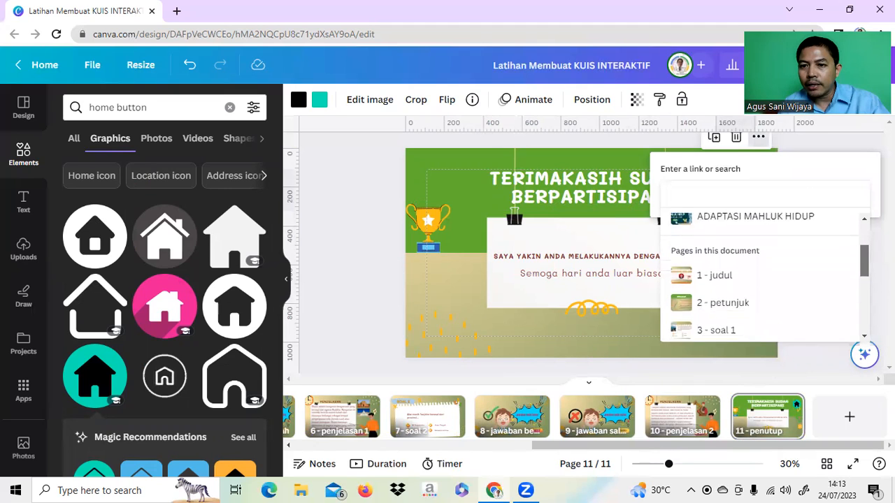
pyautogui.click(711, 266)
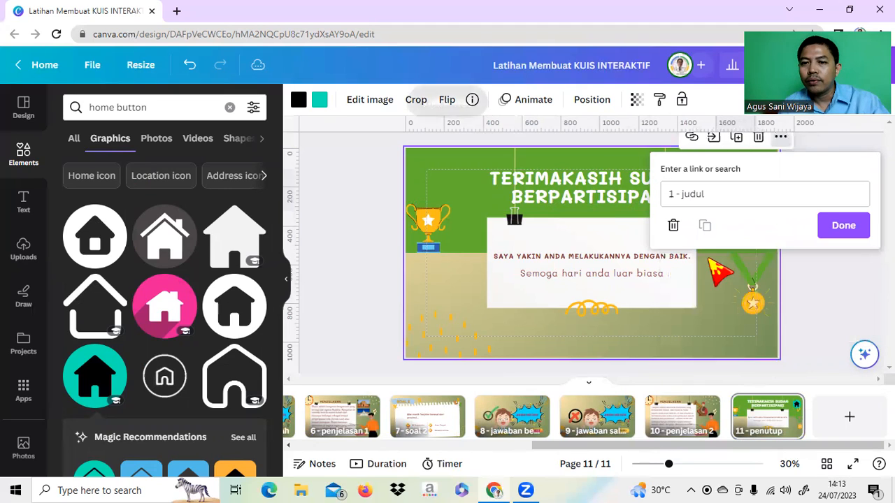
pyautogui.click(855, 226)
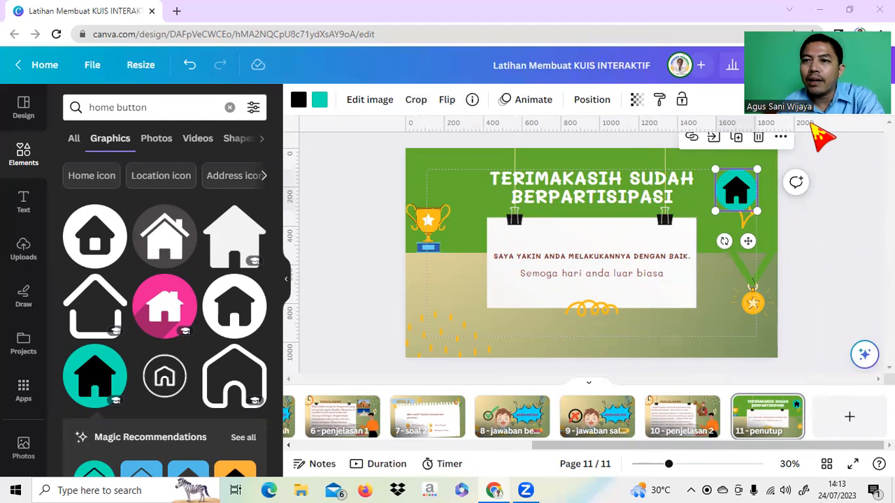
# Step: Present the quiz full screen from page 1 - judul and test the PLAY button's link
pyautogui.moveTo(563, 446); pyautogui.dragTo(307, 446)
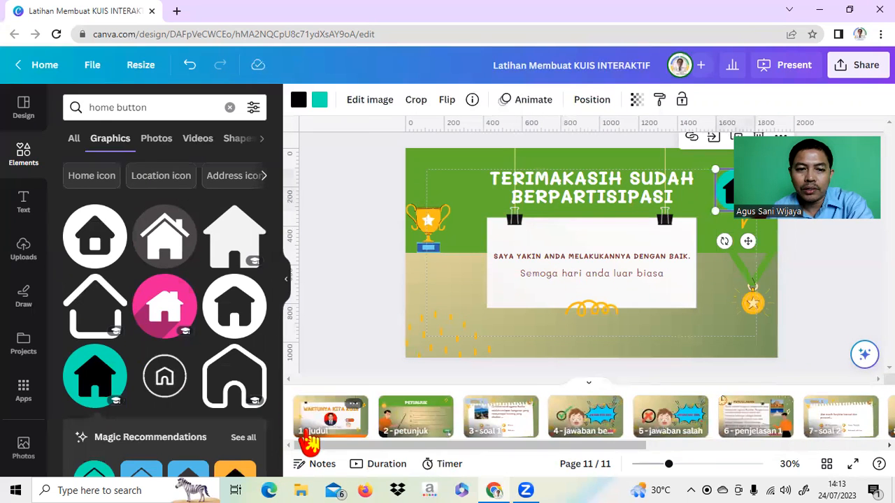
pyautogui.click(310, 434)
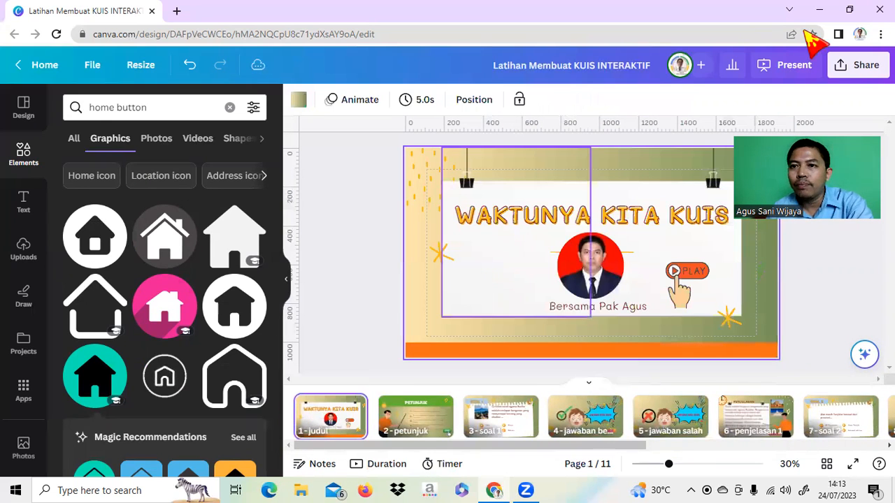
pyautogui.click(789, 66)
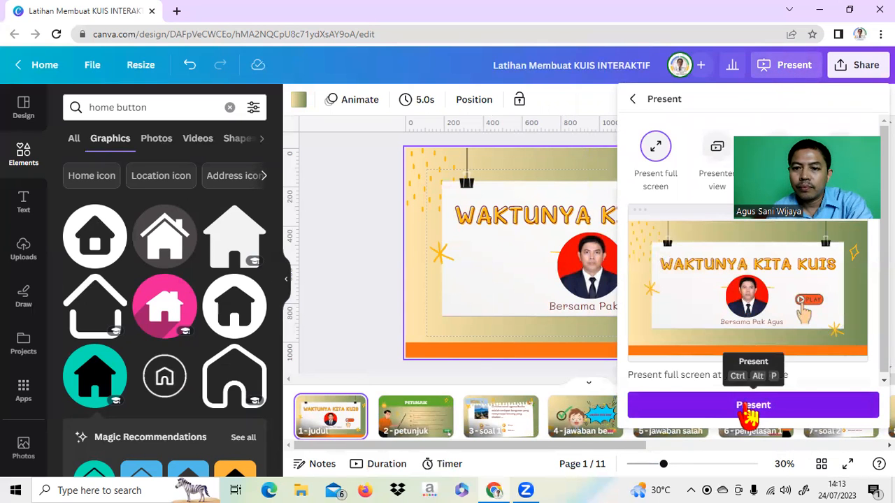
pyautogui.click(753, 405)
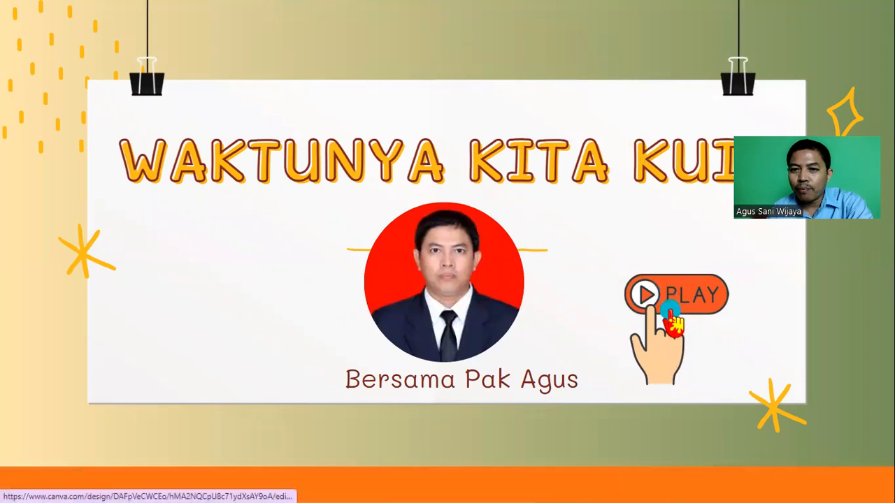
pyautogui.click(660, 299)
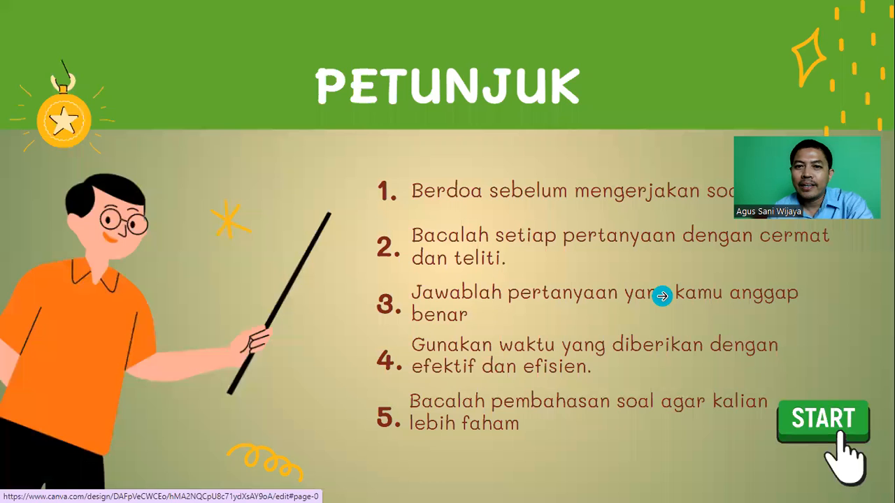